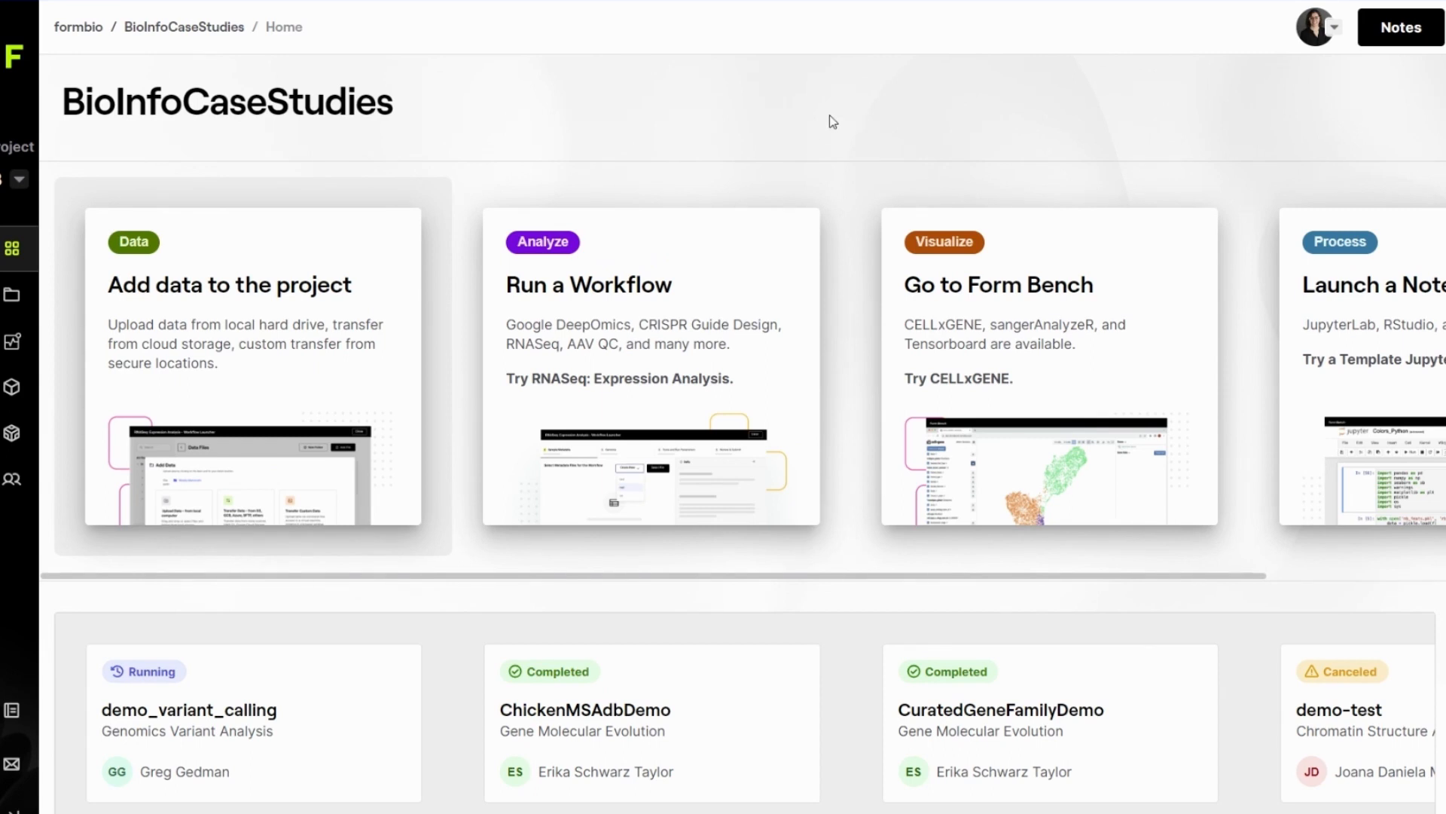
Open the Chromatin Structure Analysis workflow from the project's list of workflows
click(716, 264)
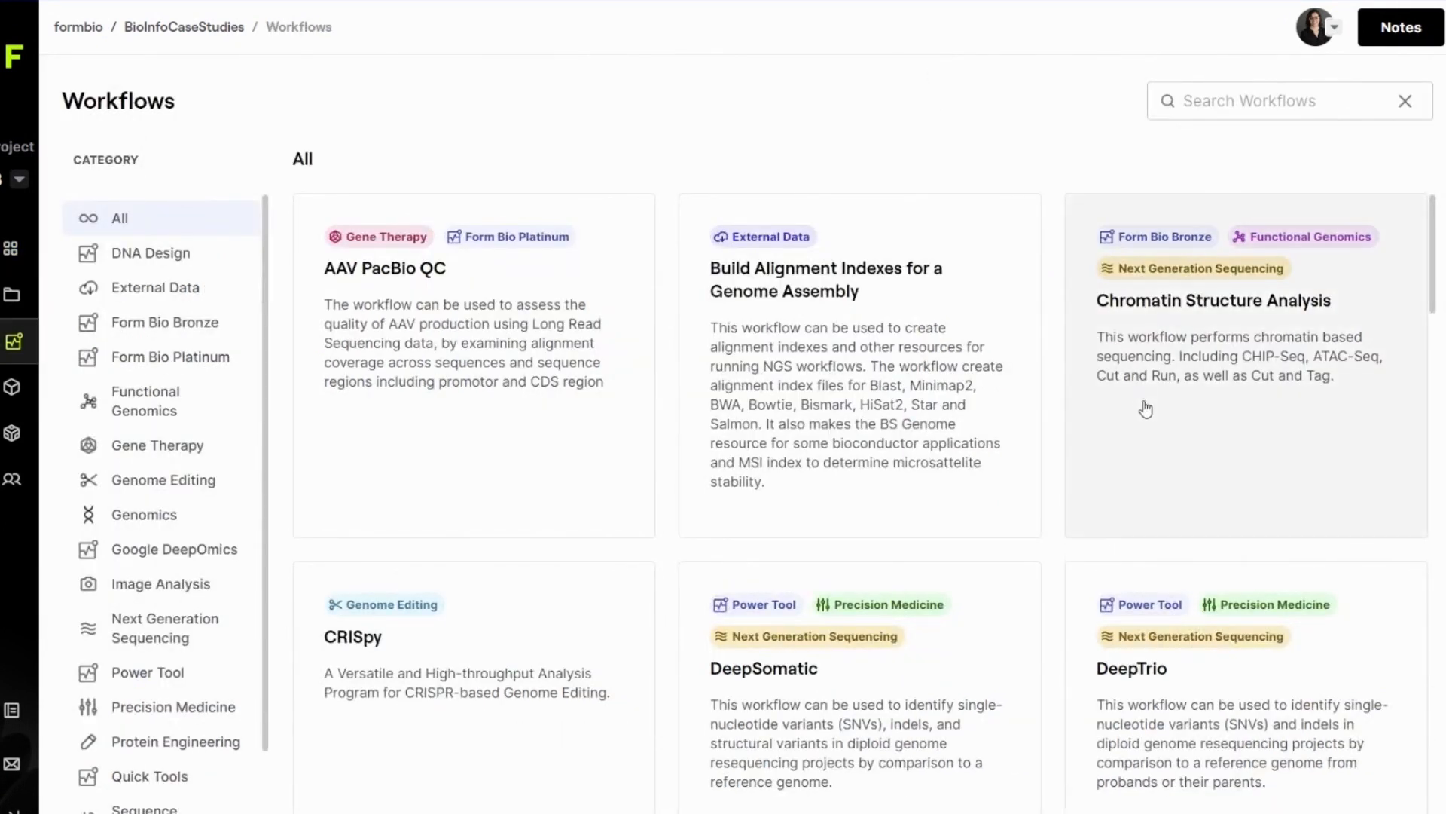
click(1180, 431)
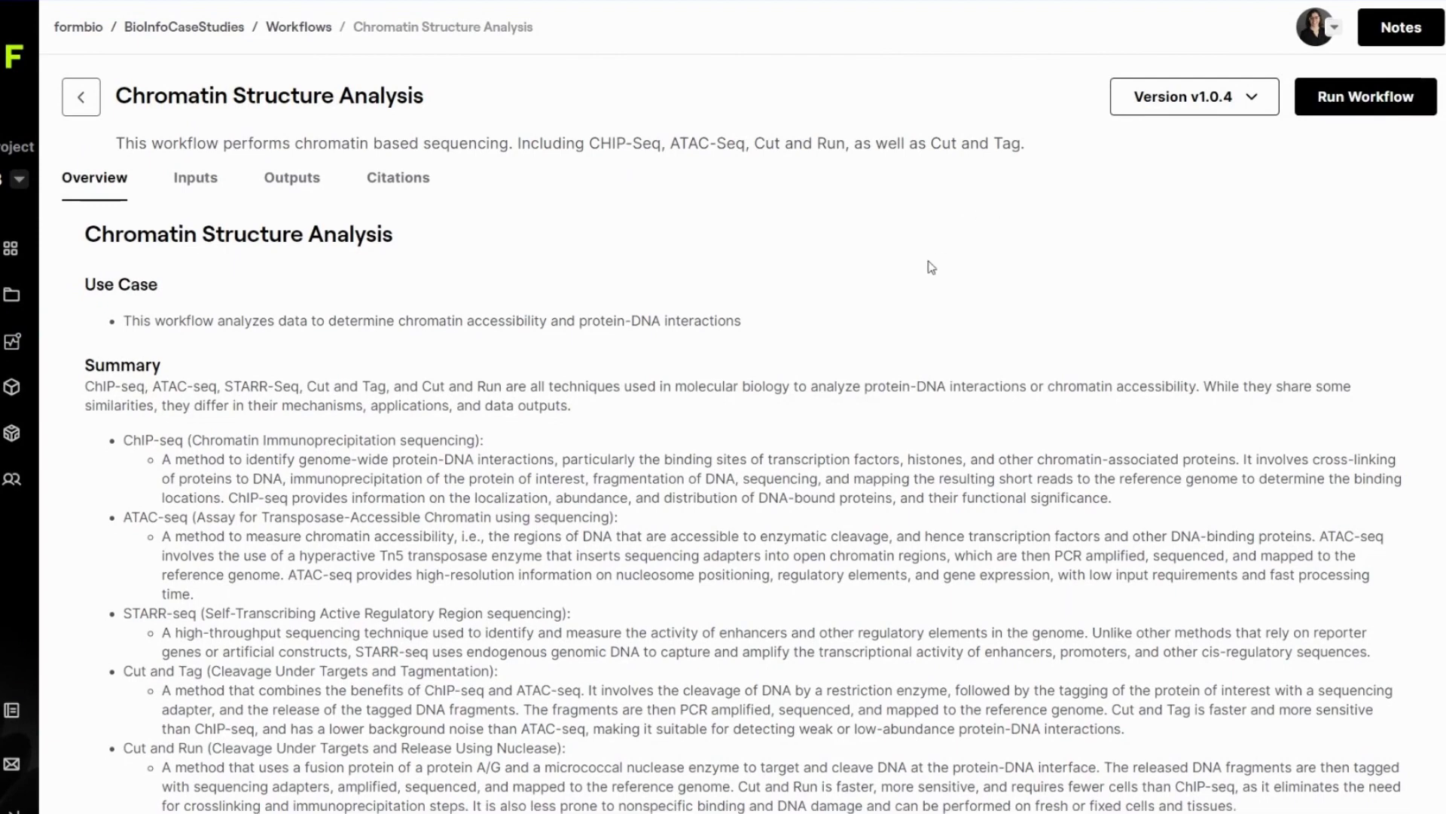
Examine the Chromatin Structure Analysis workflow's overview diagrams, inputs, outputs, citations and available versions
scroll(919, 267, down, 12)
scroll(1029, 296, down, 6)
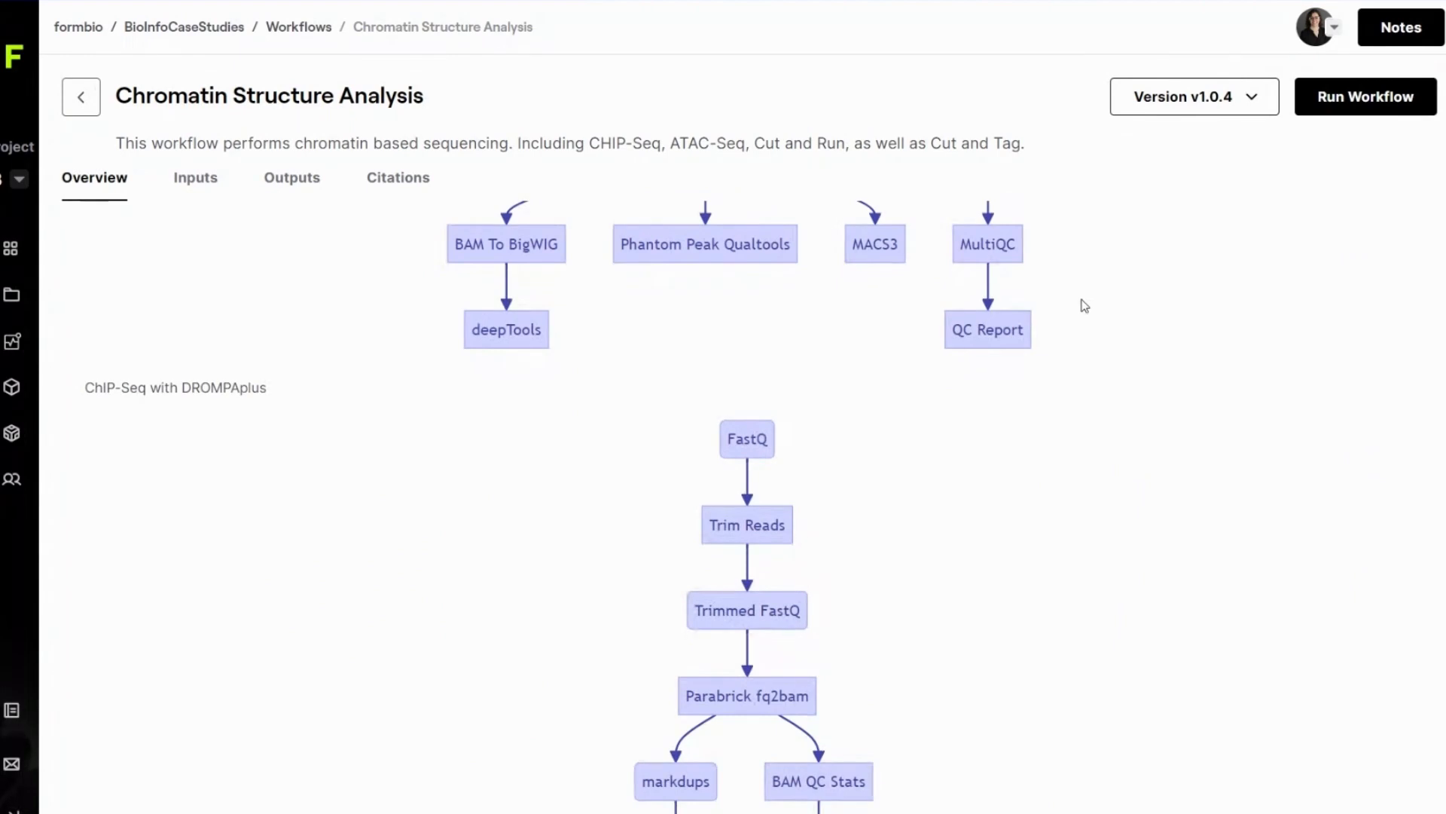
click(200, 183)
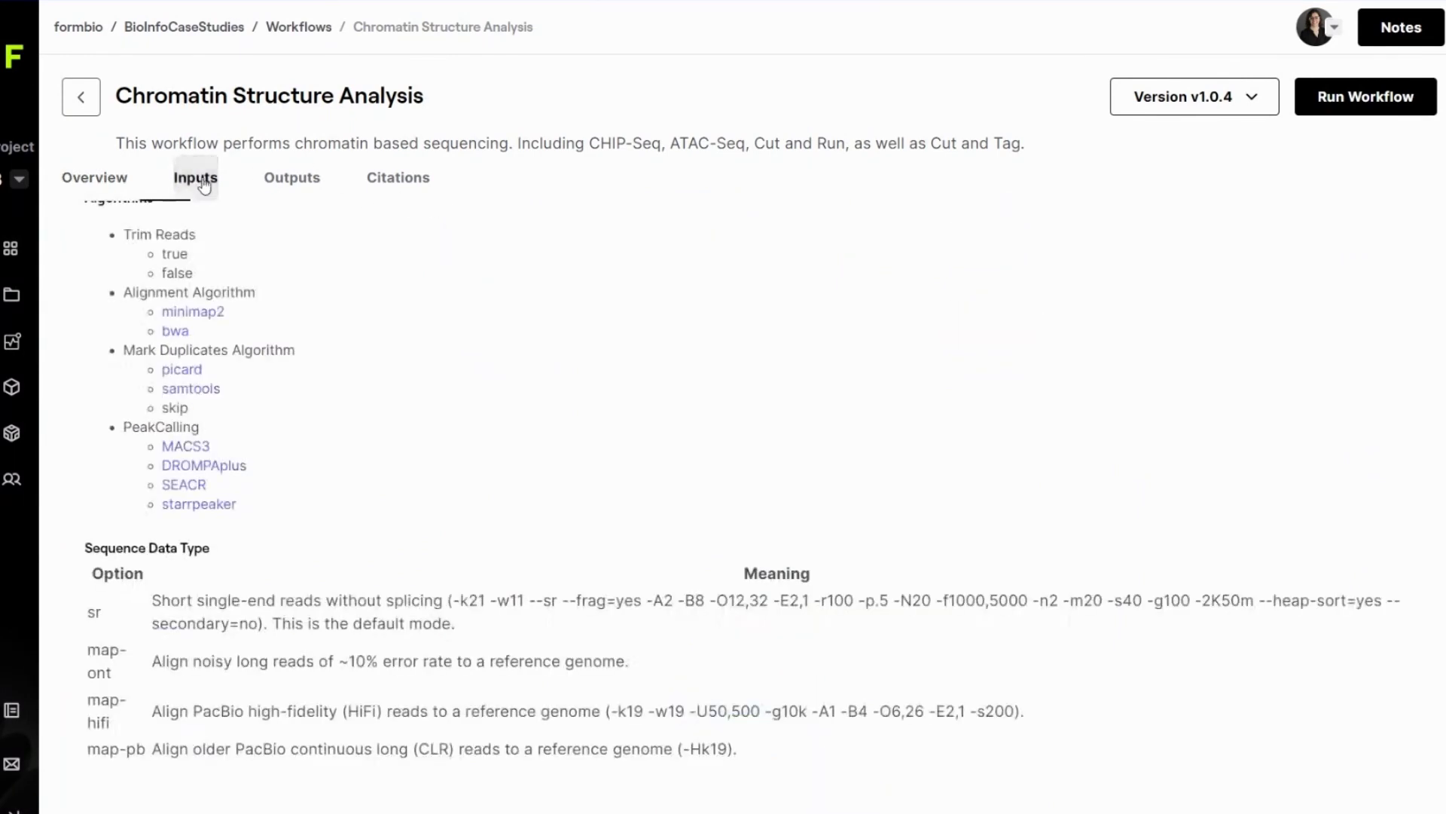
scroll(501, 340, up, 7)
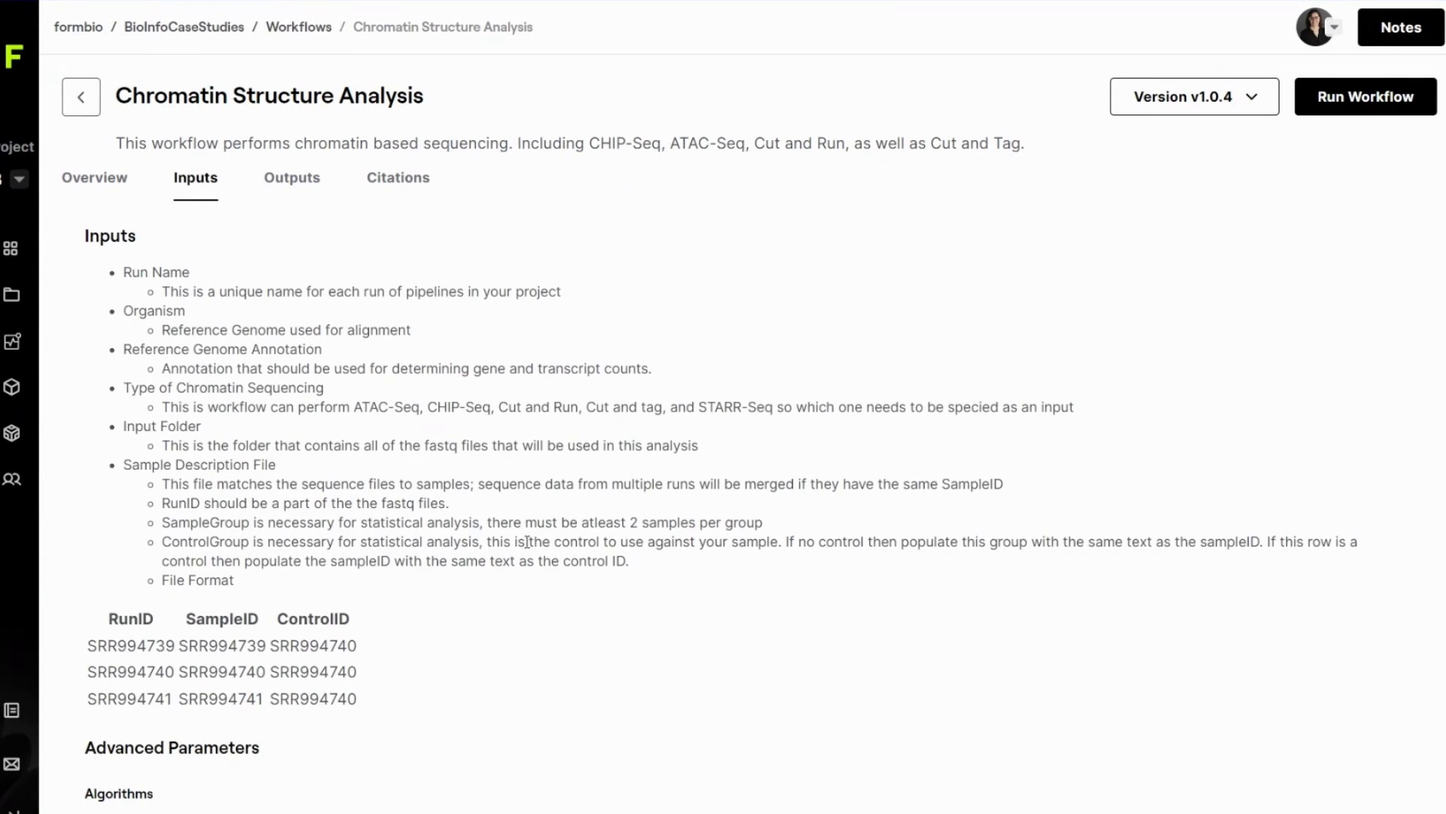
click(293, 180)
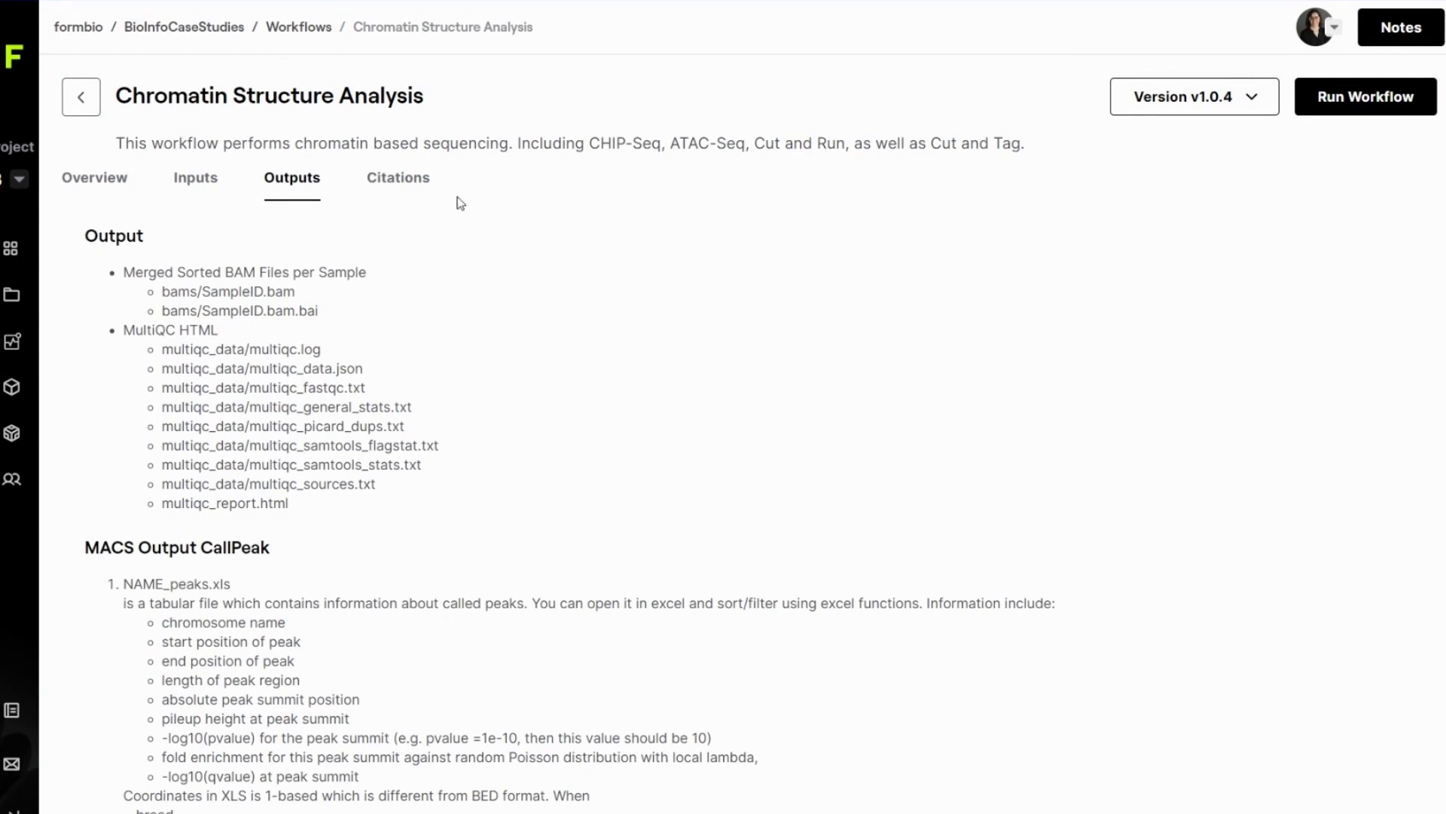
click(410, 185)
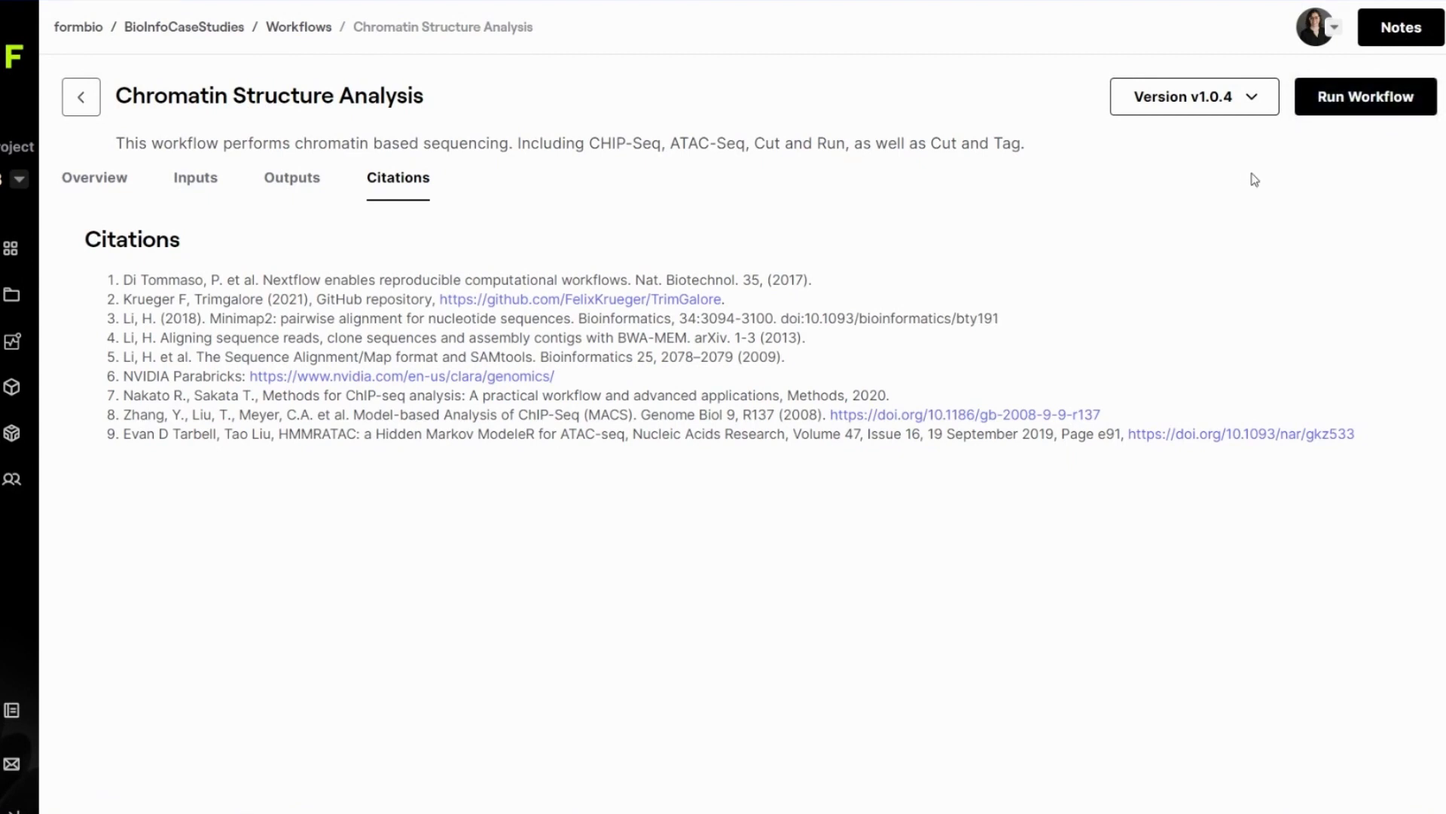
click(1255, 100)
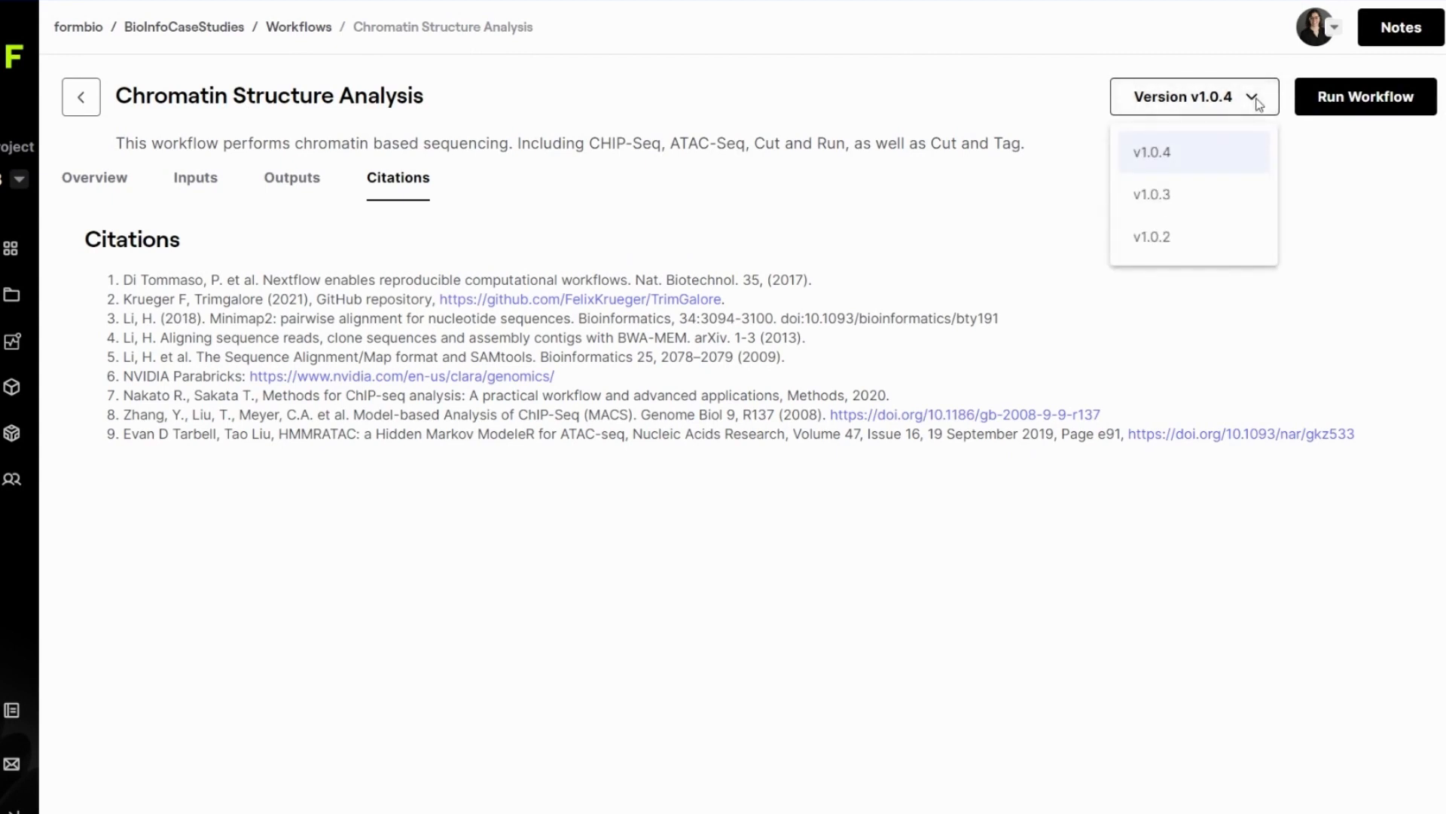
click(1255, 99)
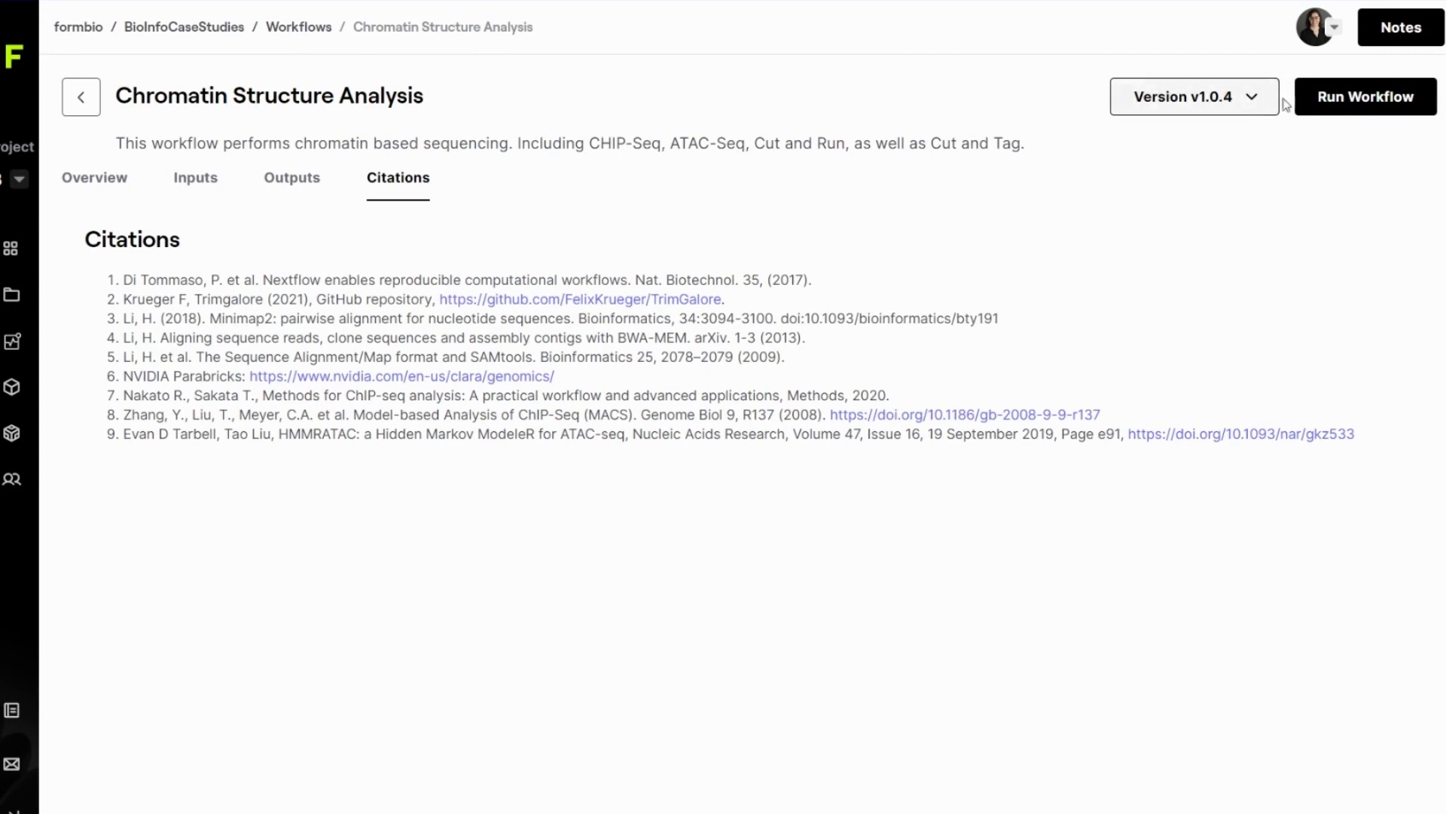
Launch a run of the Chromatin Structure Analysis workflow and set its data type to ATACSeq
click(1337, 108)
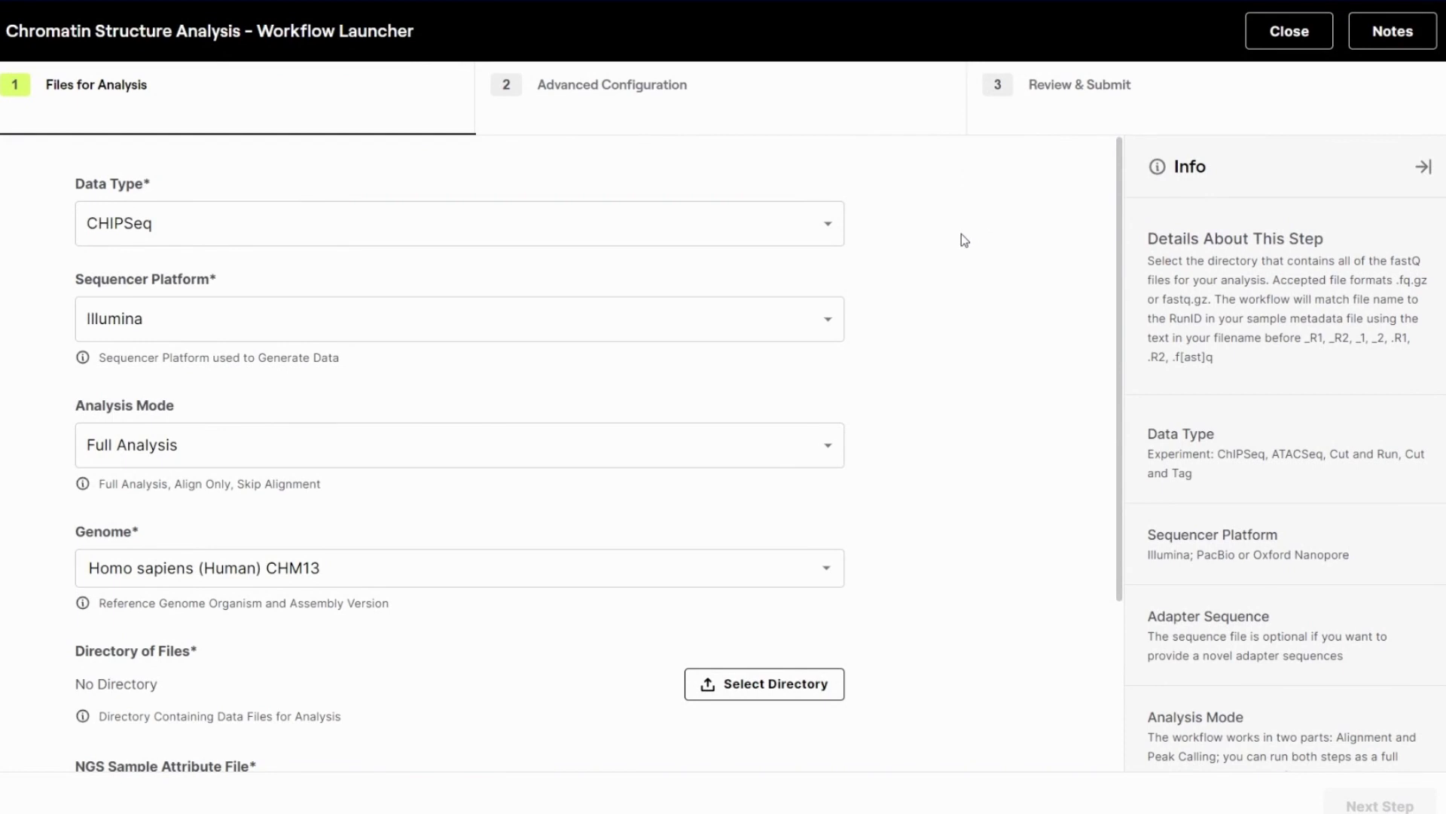
click(730, 233)
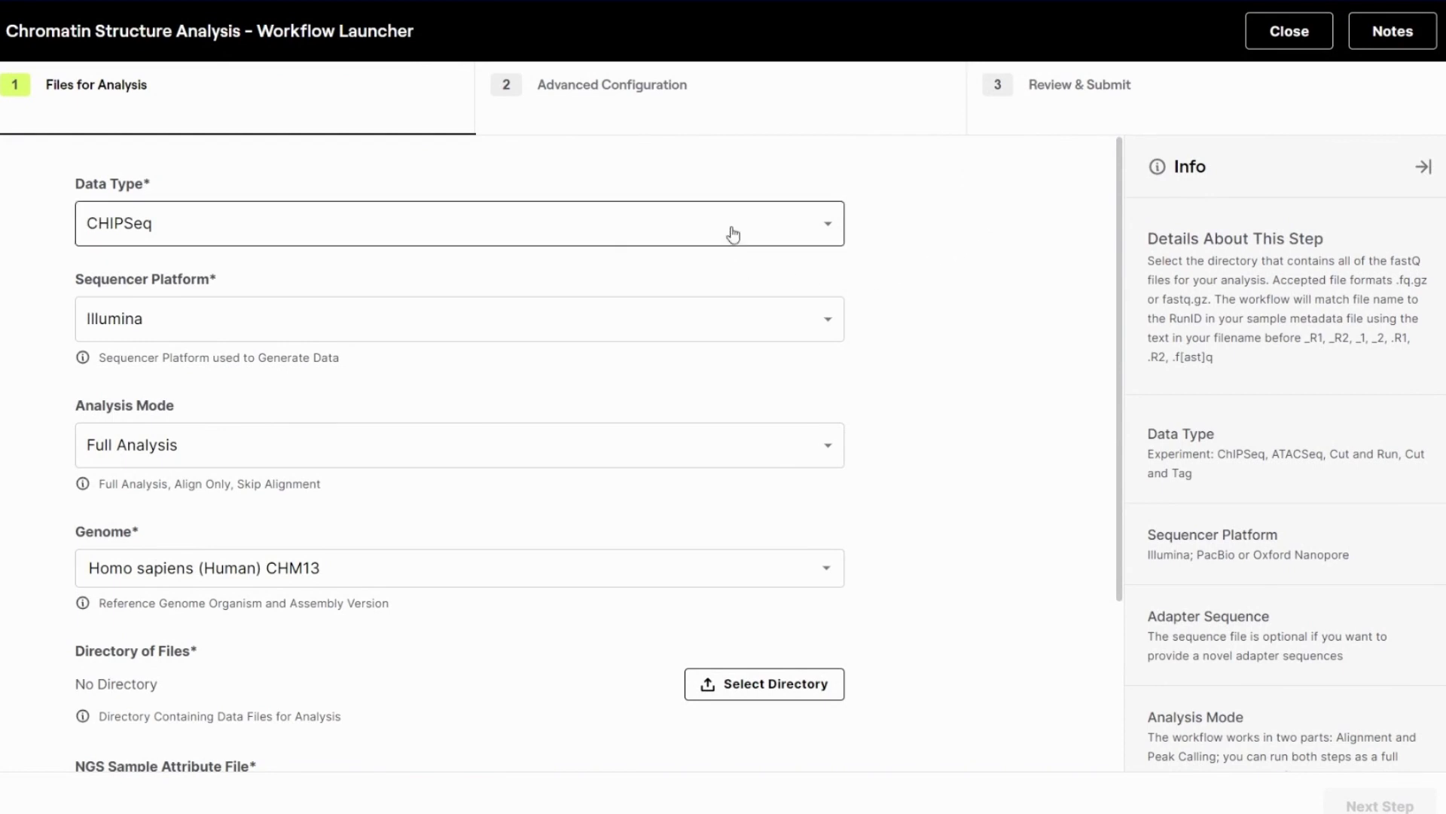
click(679, 326)
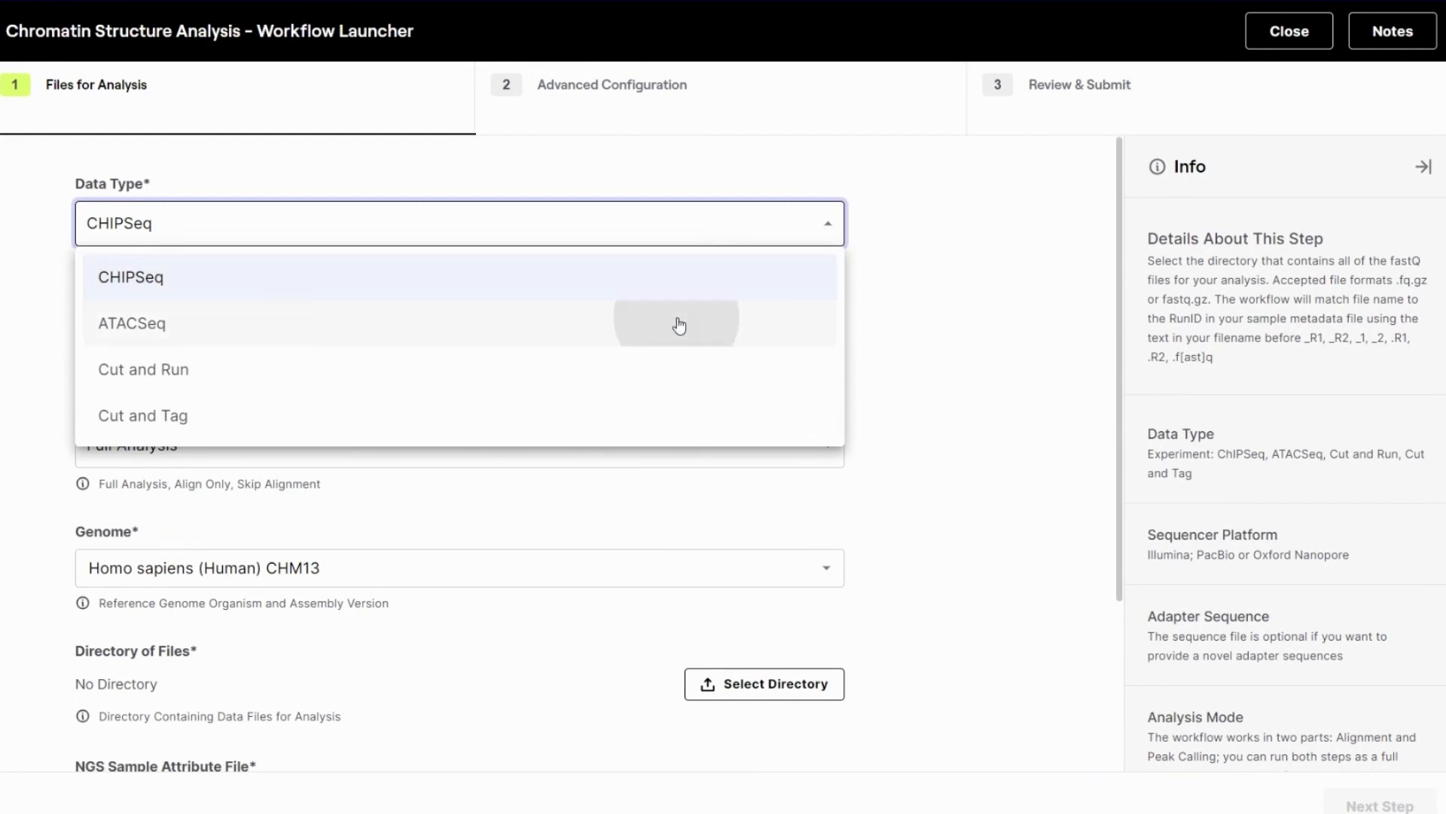
Choose Full Analysis as the analysis mode for the ATACSeq run
scroll(987, 278, down, 1)
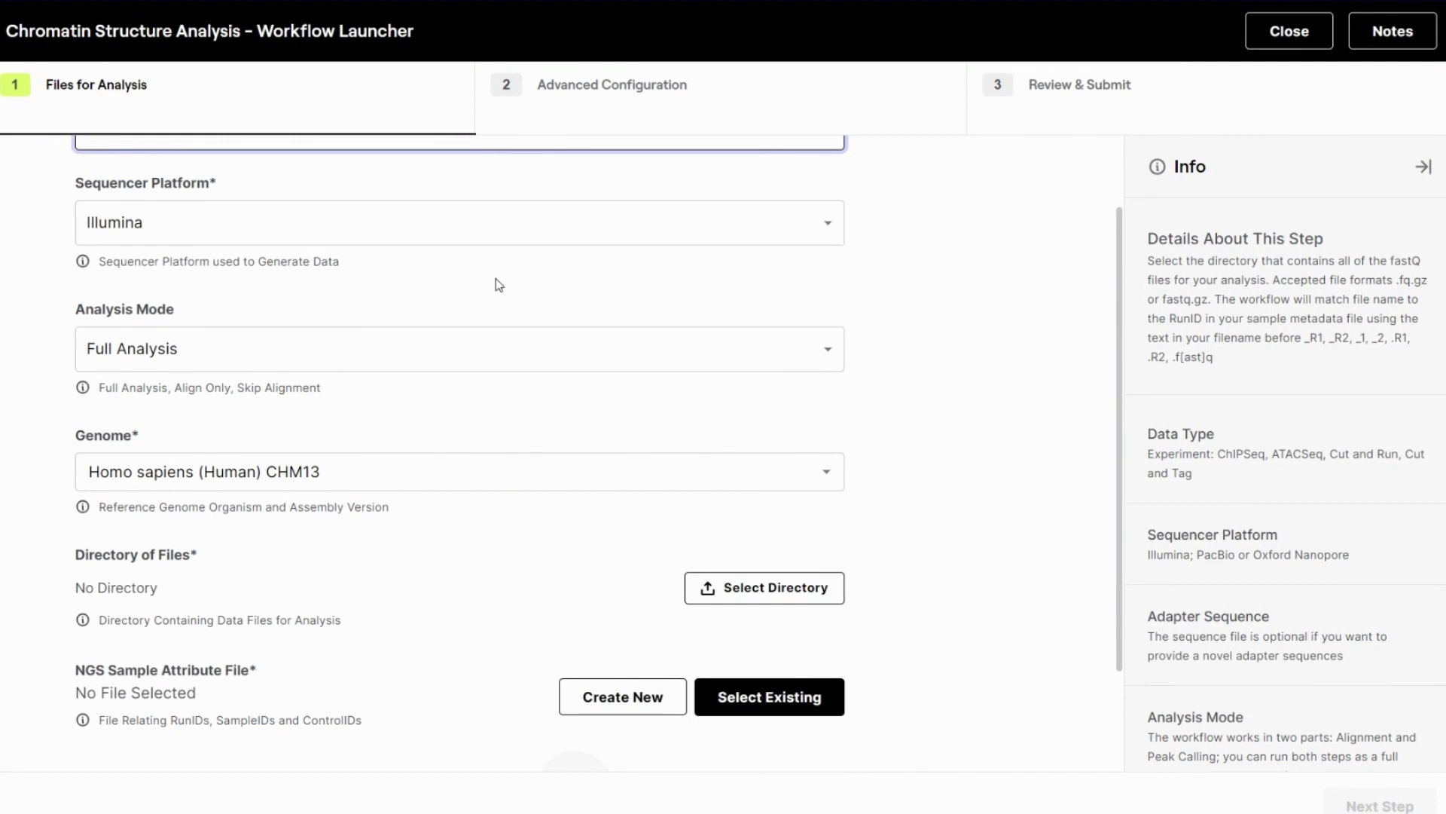
click(501, 347)
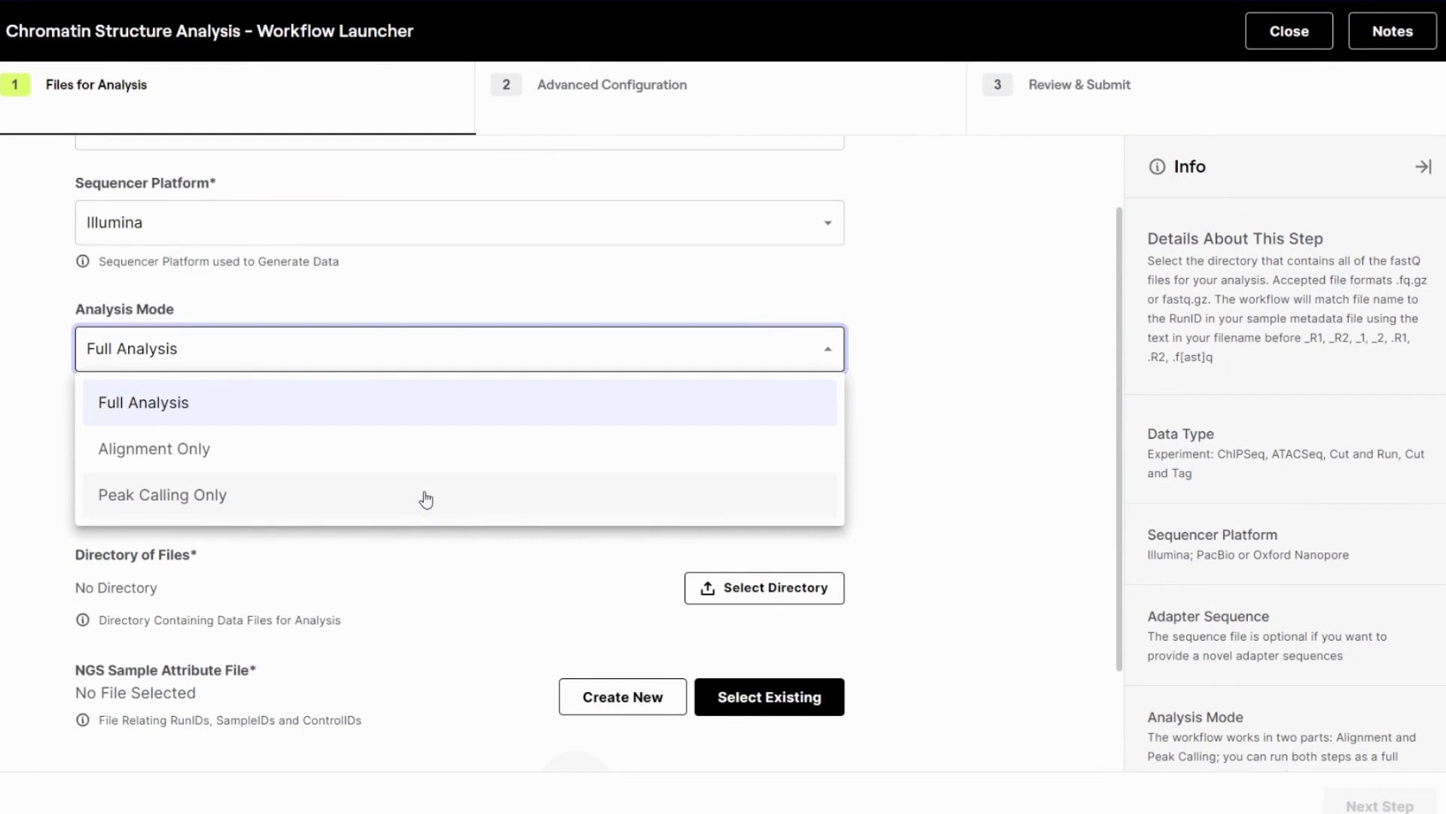
click(467, 407)
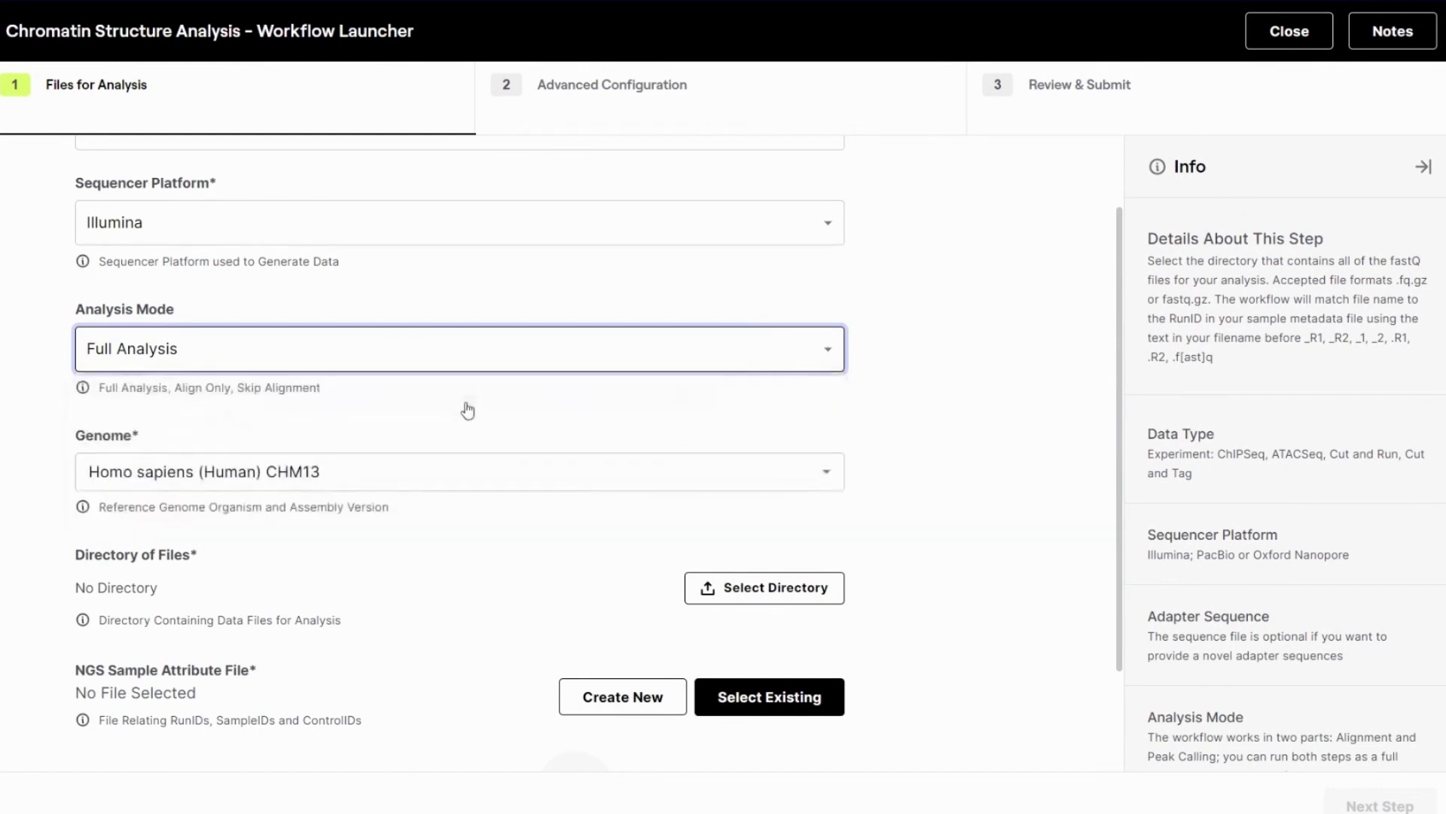
Set the reference genome to the public Mus musculus (Mouse) GRCm39 assembly
scroll(473, 416, down, 1)
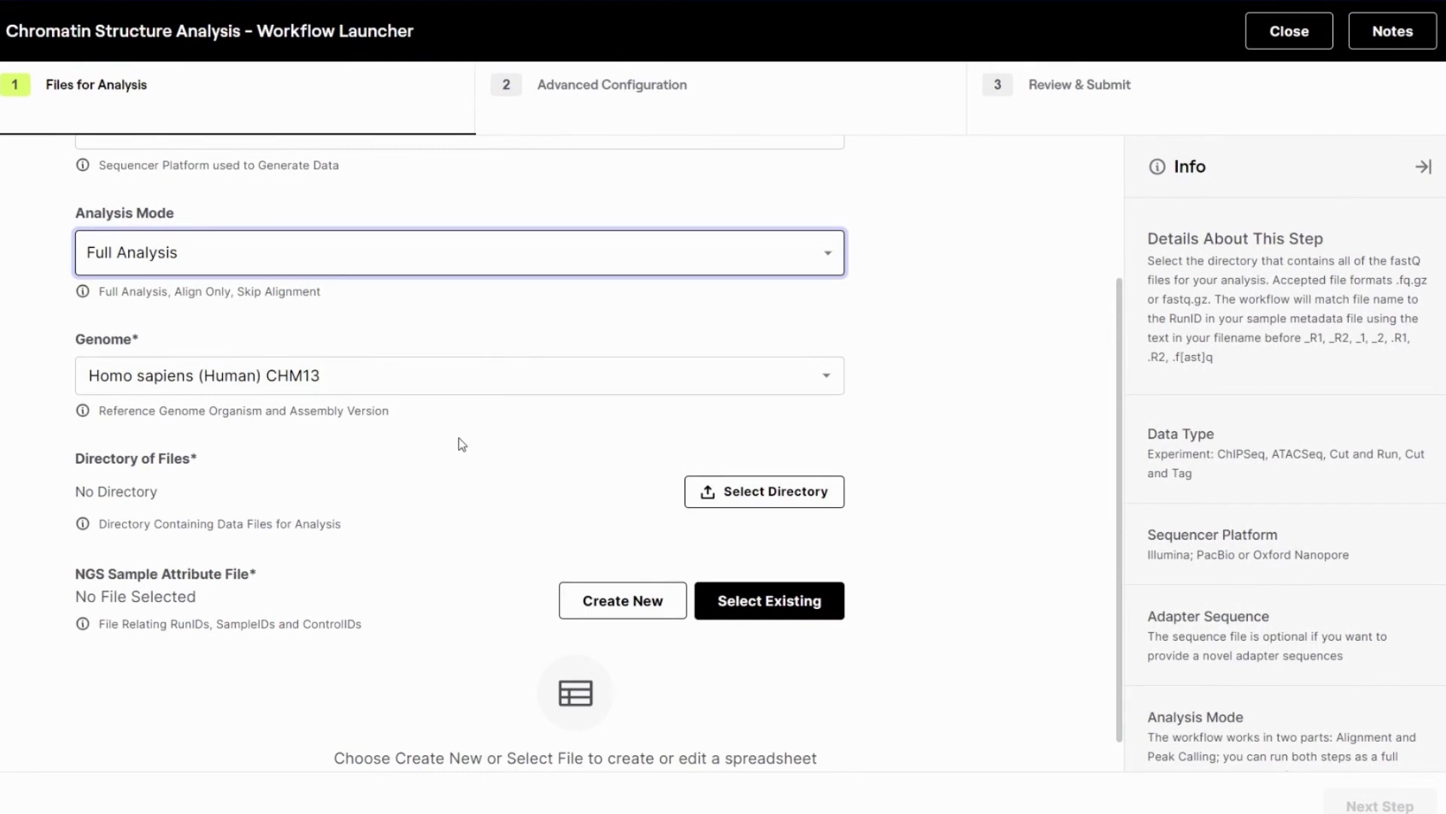
click(828, 377)
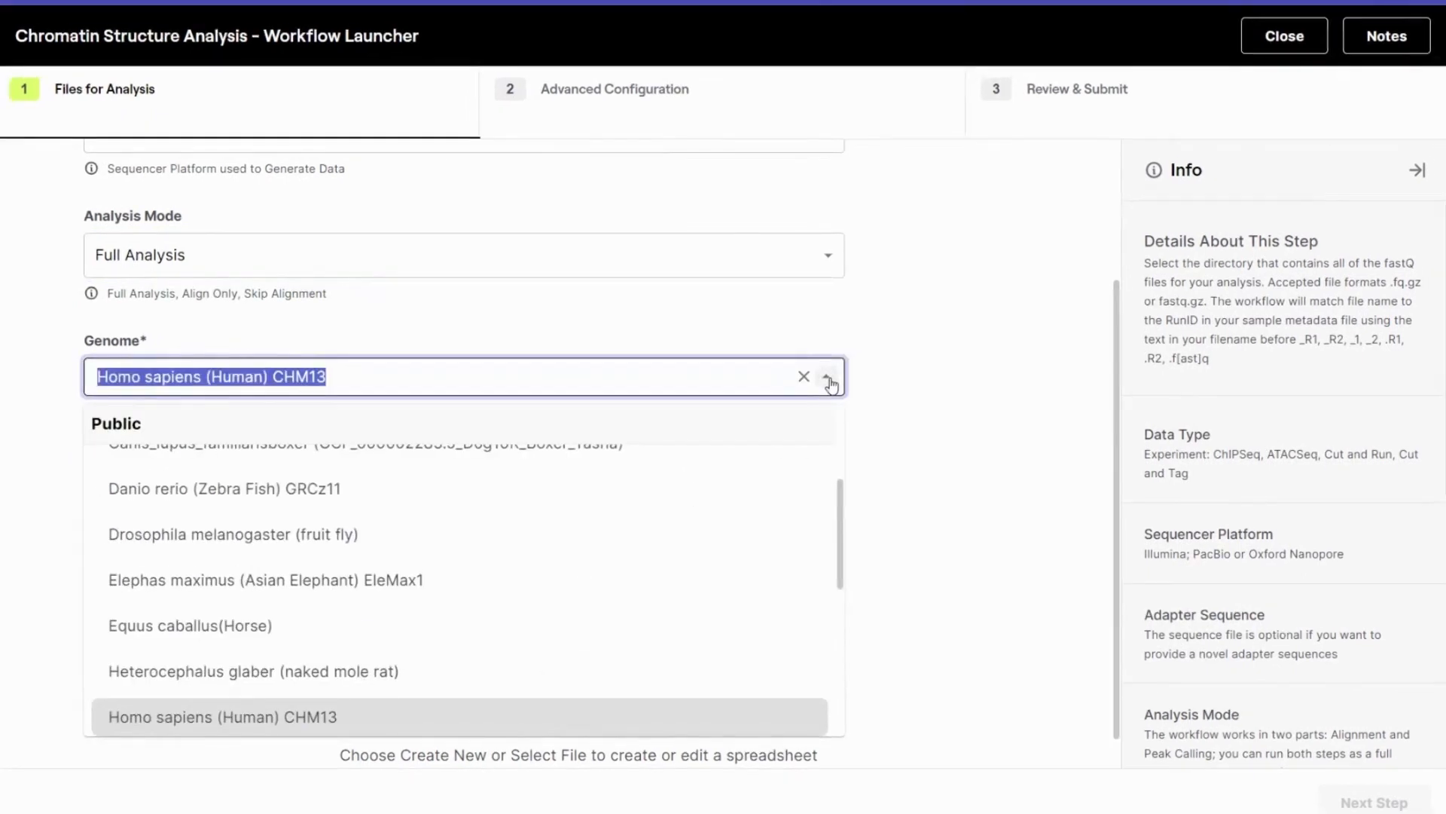
scroll(595, 546, up, 3)
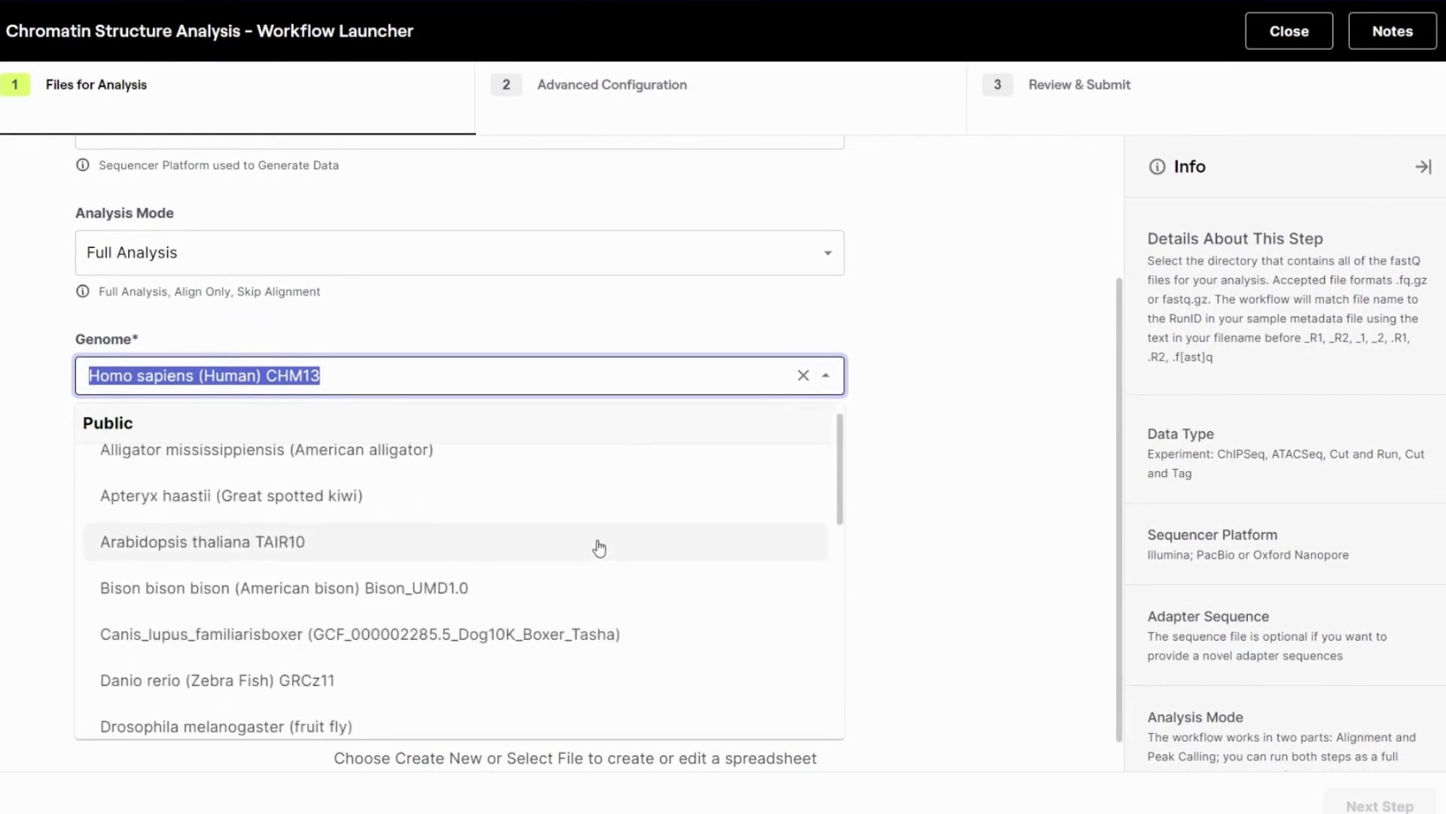
scroll(599, 548, down, 5)
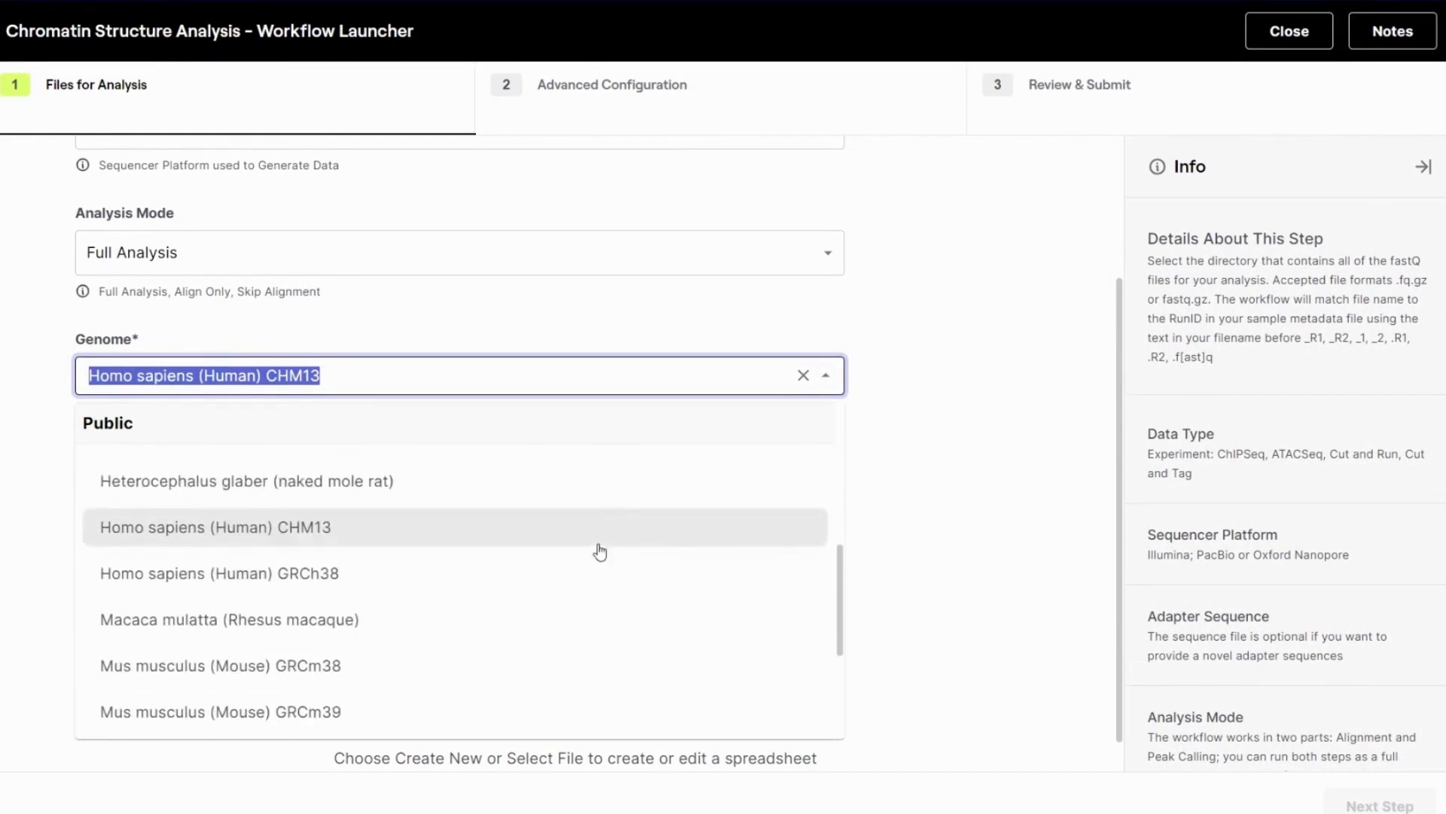
scroll(599, 550, down, 4)
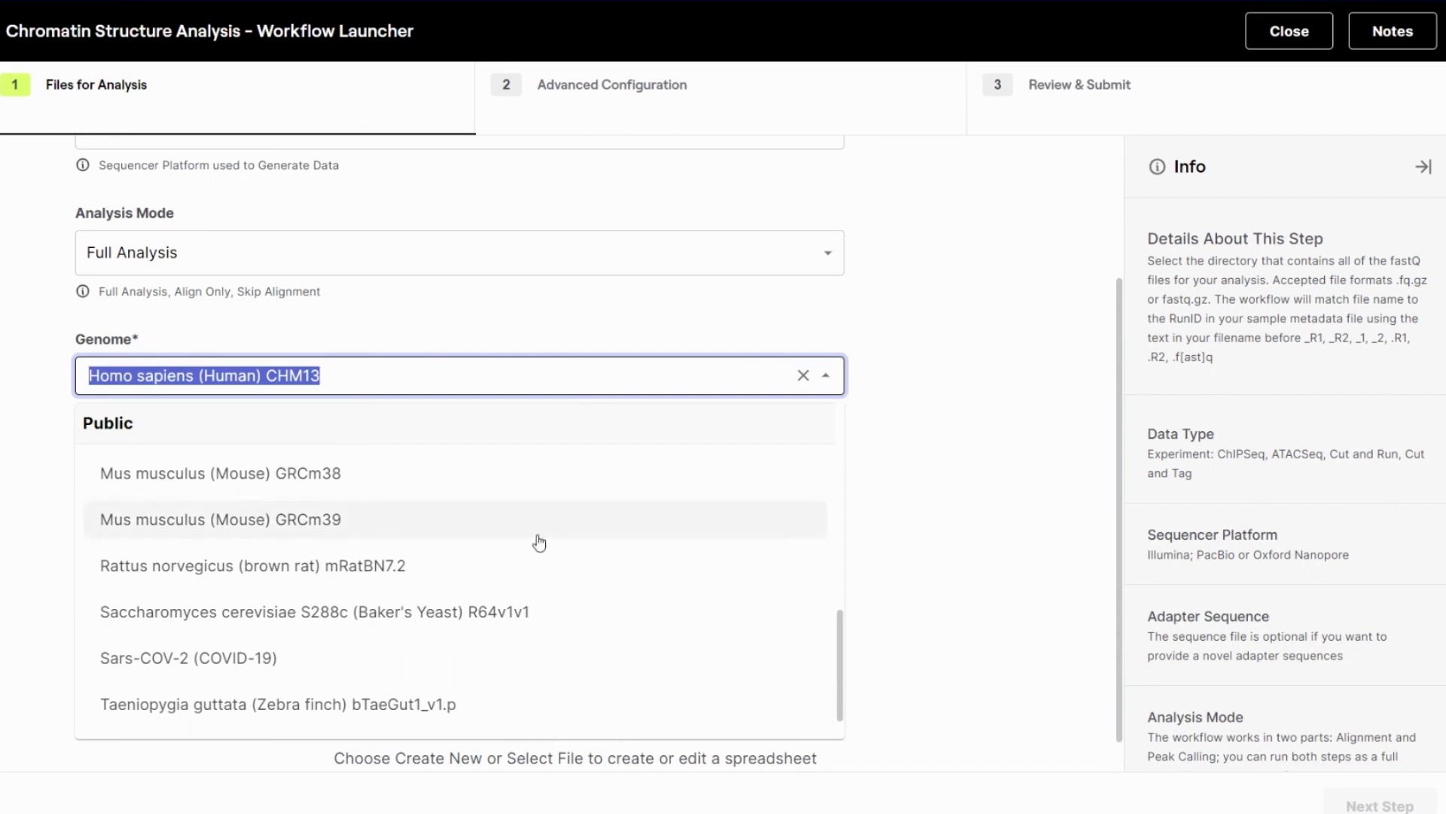
click(413, 520)
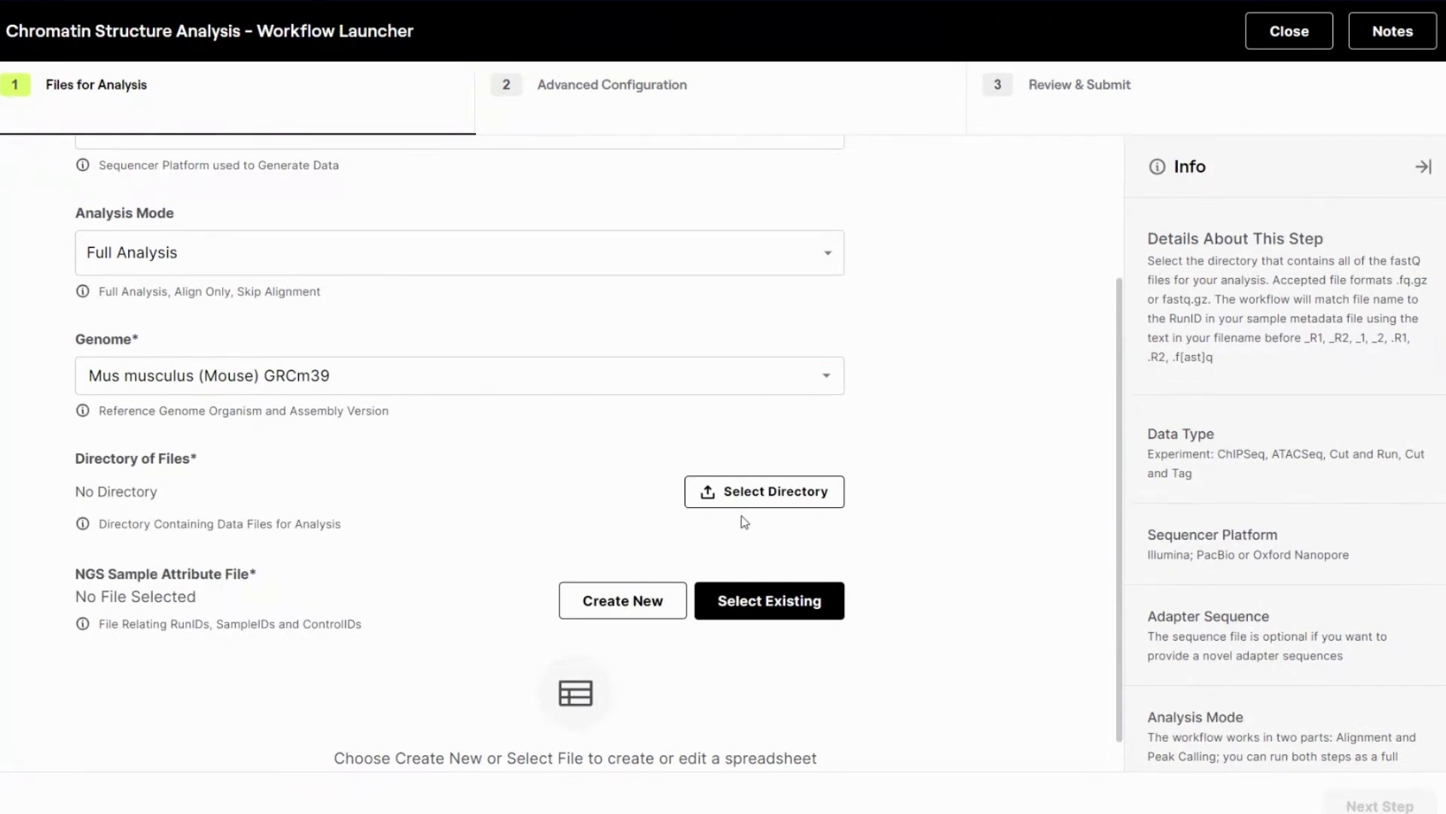
Select the ATAC-seq folder as the directory of data files for the analysis
click(809, 500)
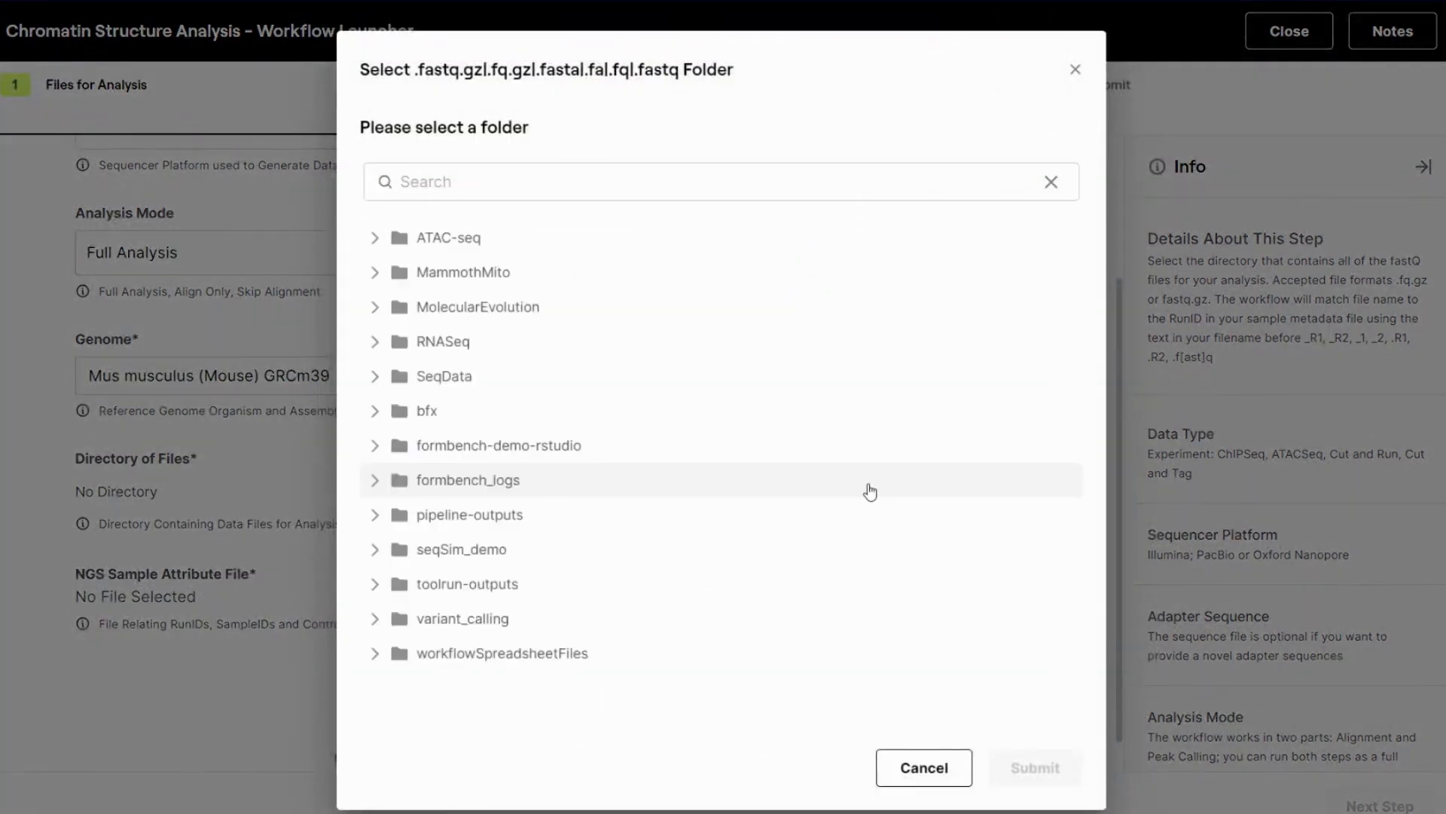
click(518, 247)
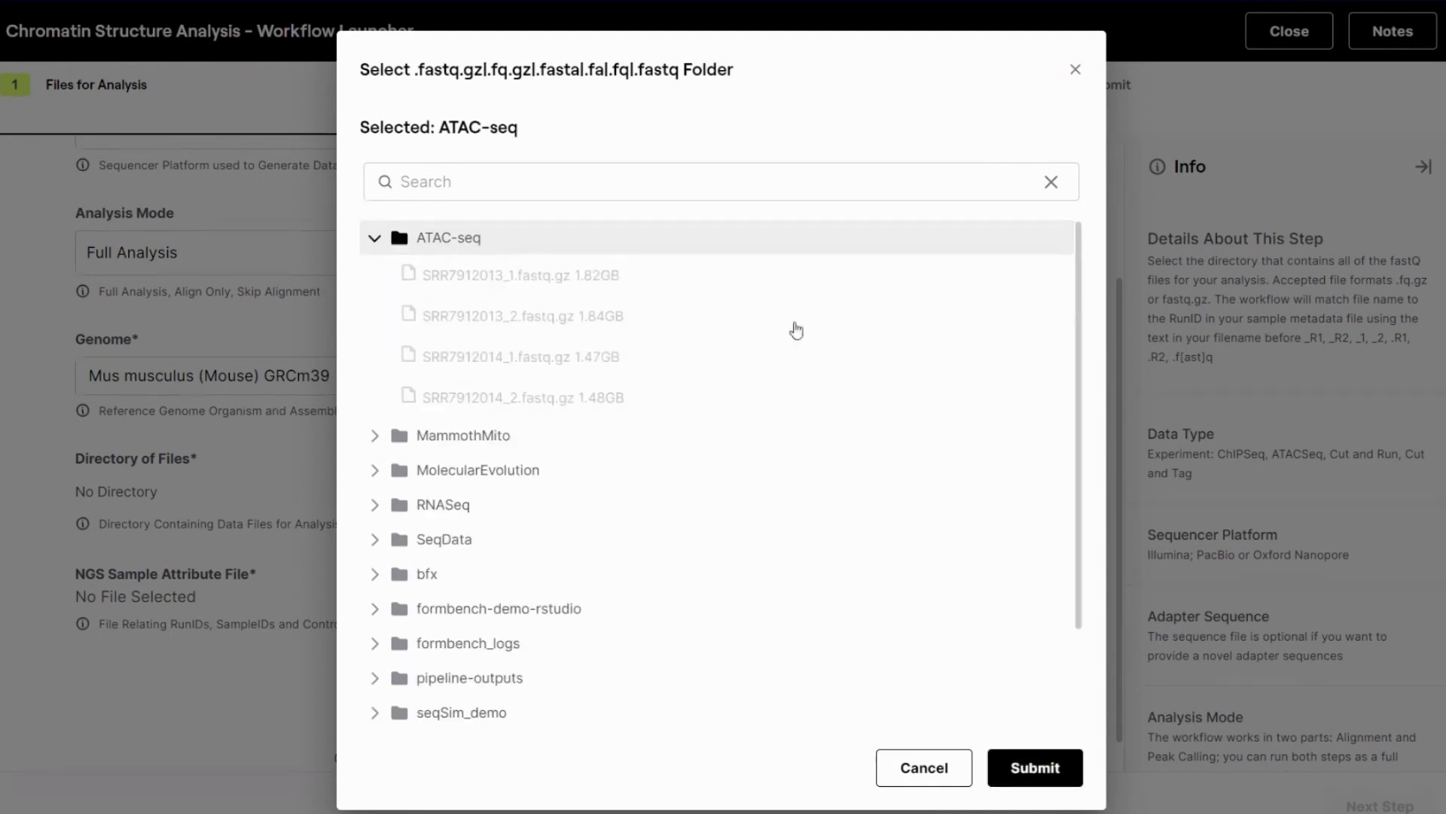
click(1053, 778)
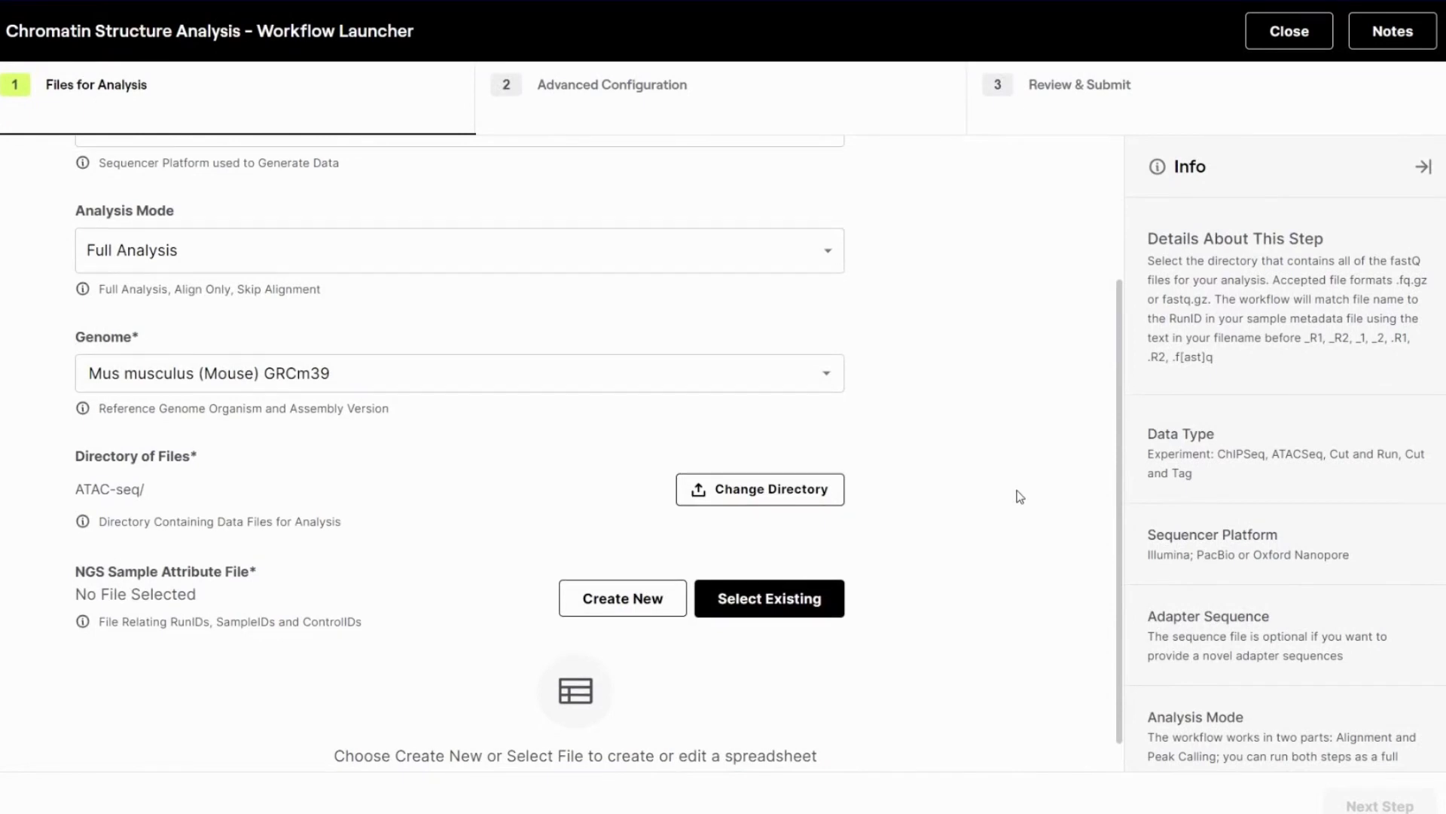
Select the existing placenta-design.txt from the ATAC-seq folder as the NGS sample attribute file
scroll(1019, 495, down, 1)
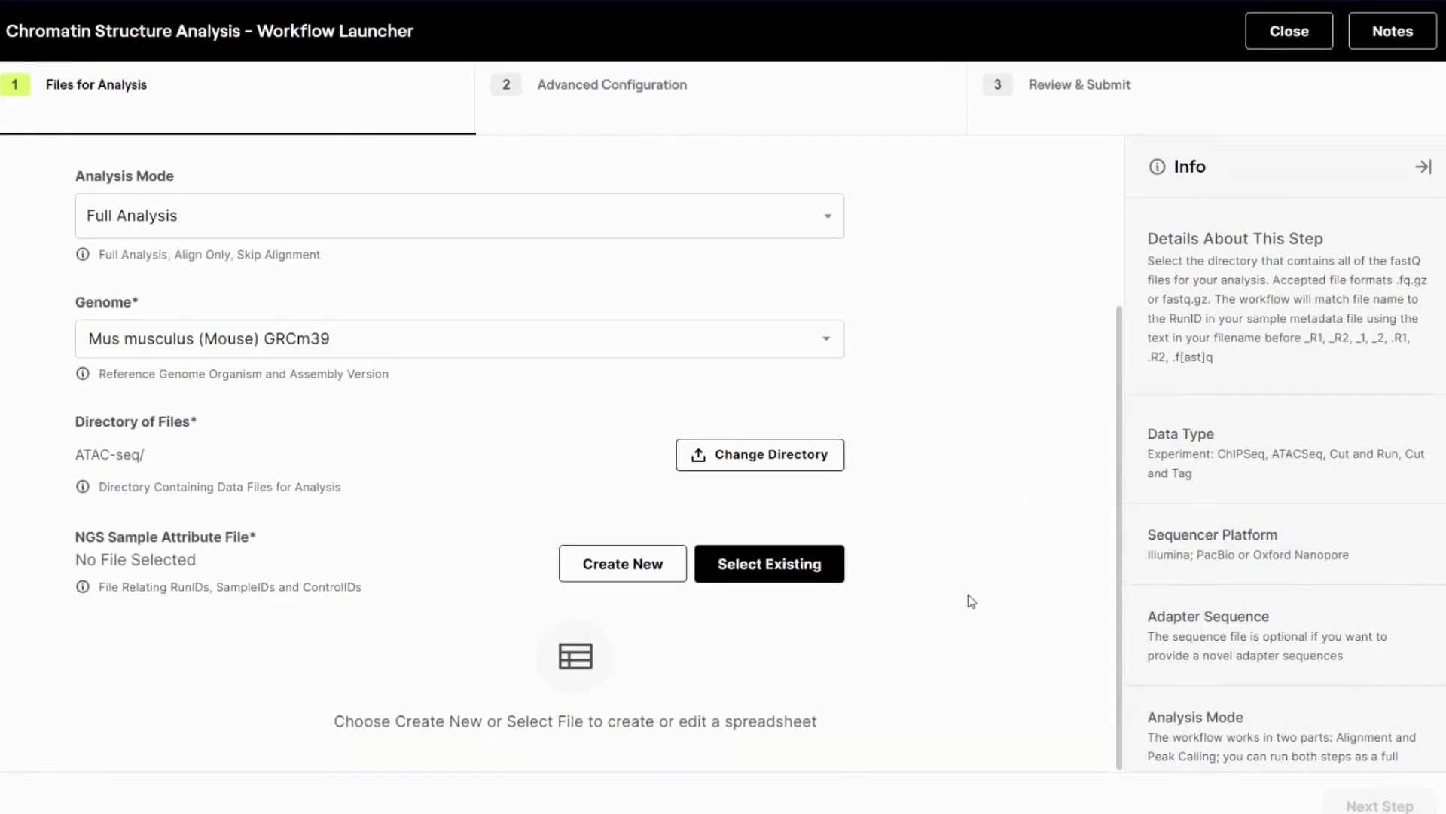
click(805, 573)
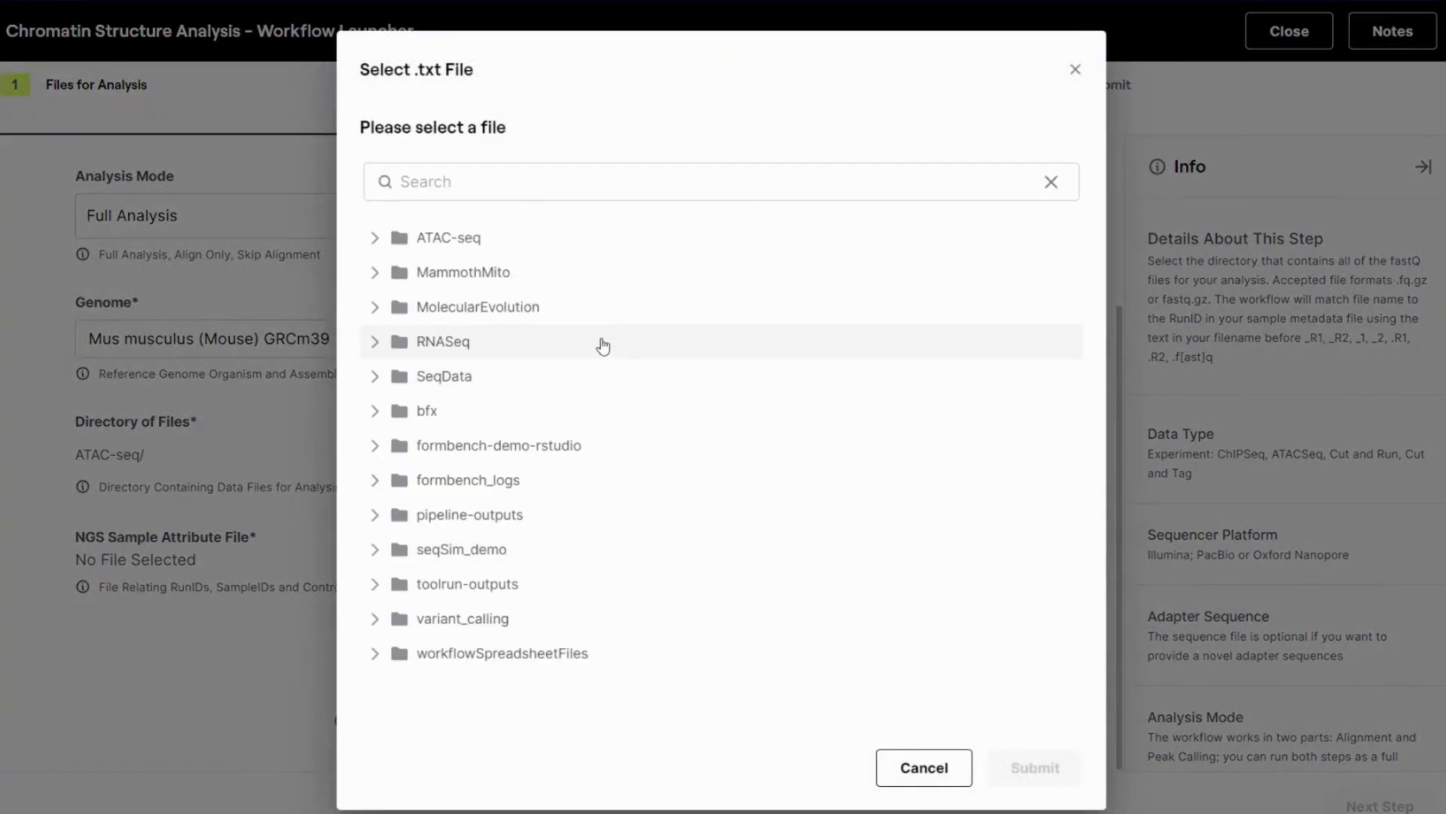
click(527, 238)
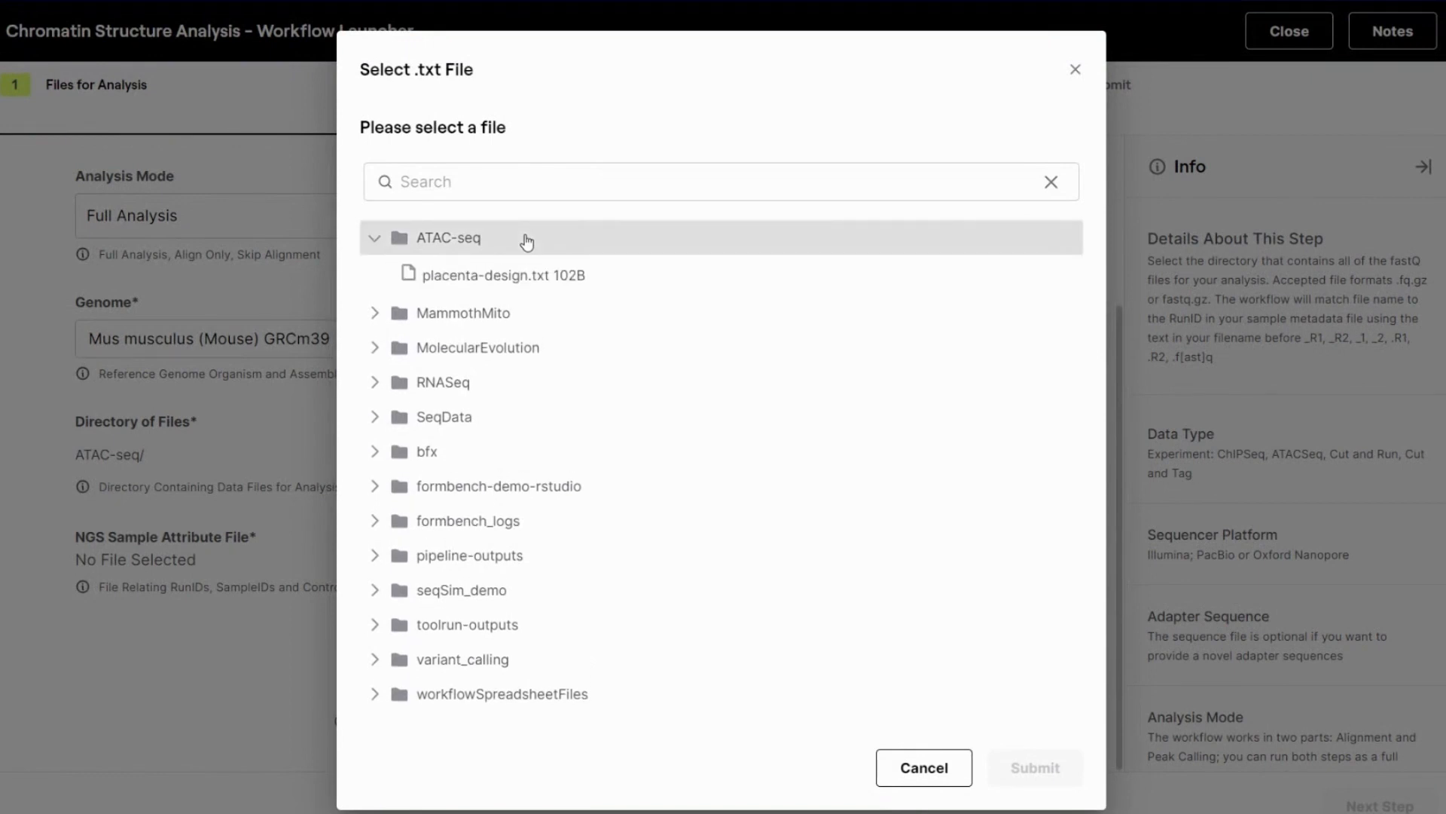
click(614, 285)
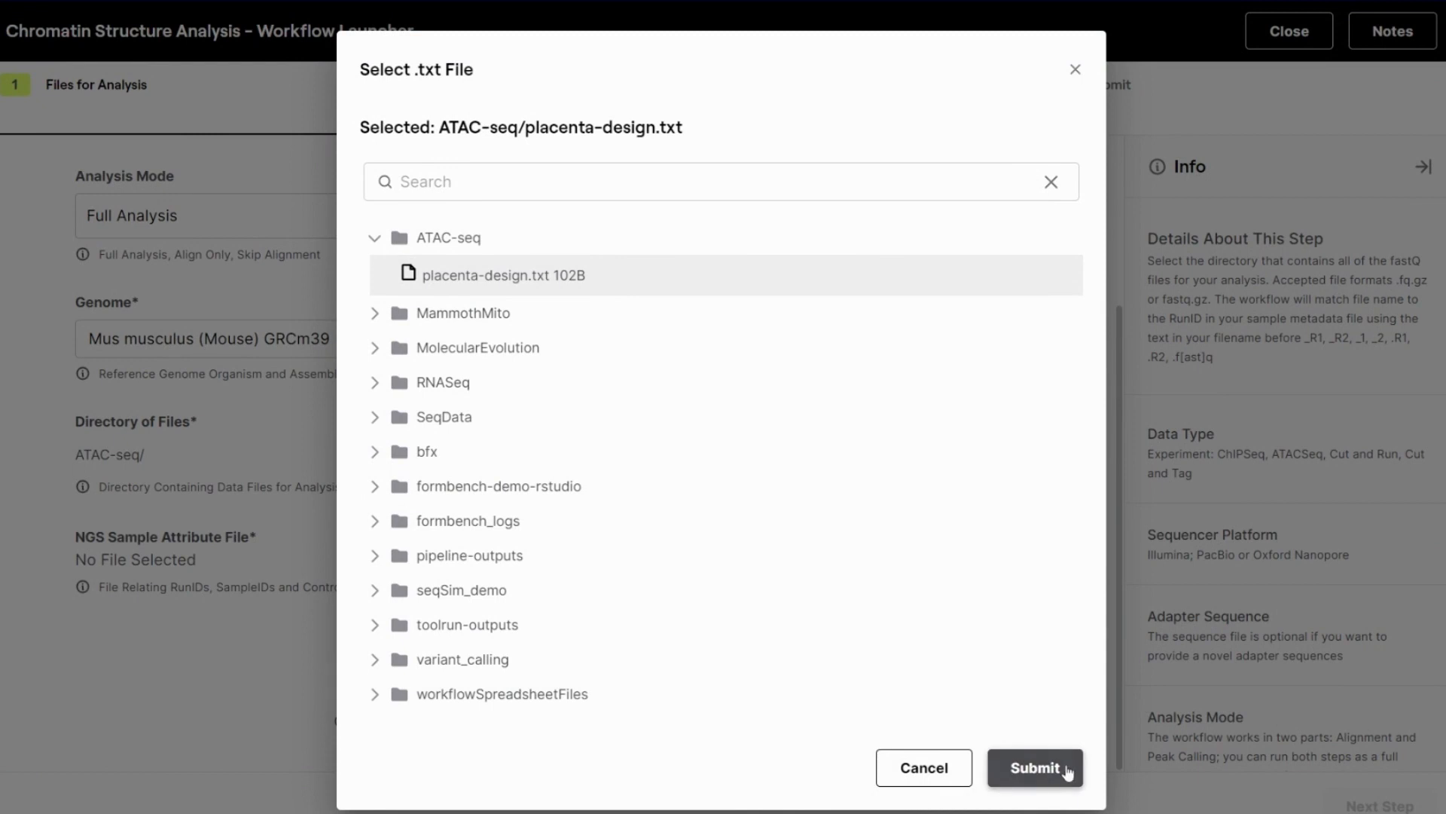
click(1067, 769)
Save the sample attribute table under the file name placenta-design and proceed to Advanced Configuration
scroll(1031, 441, down, 2)
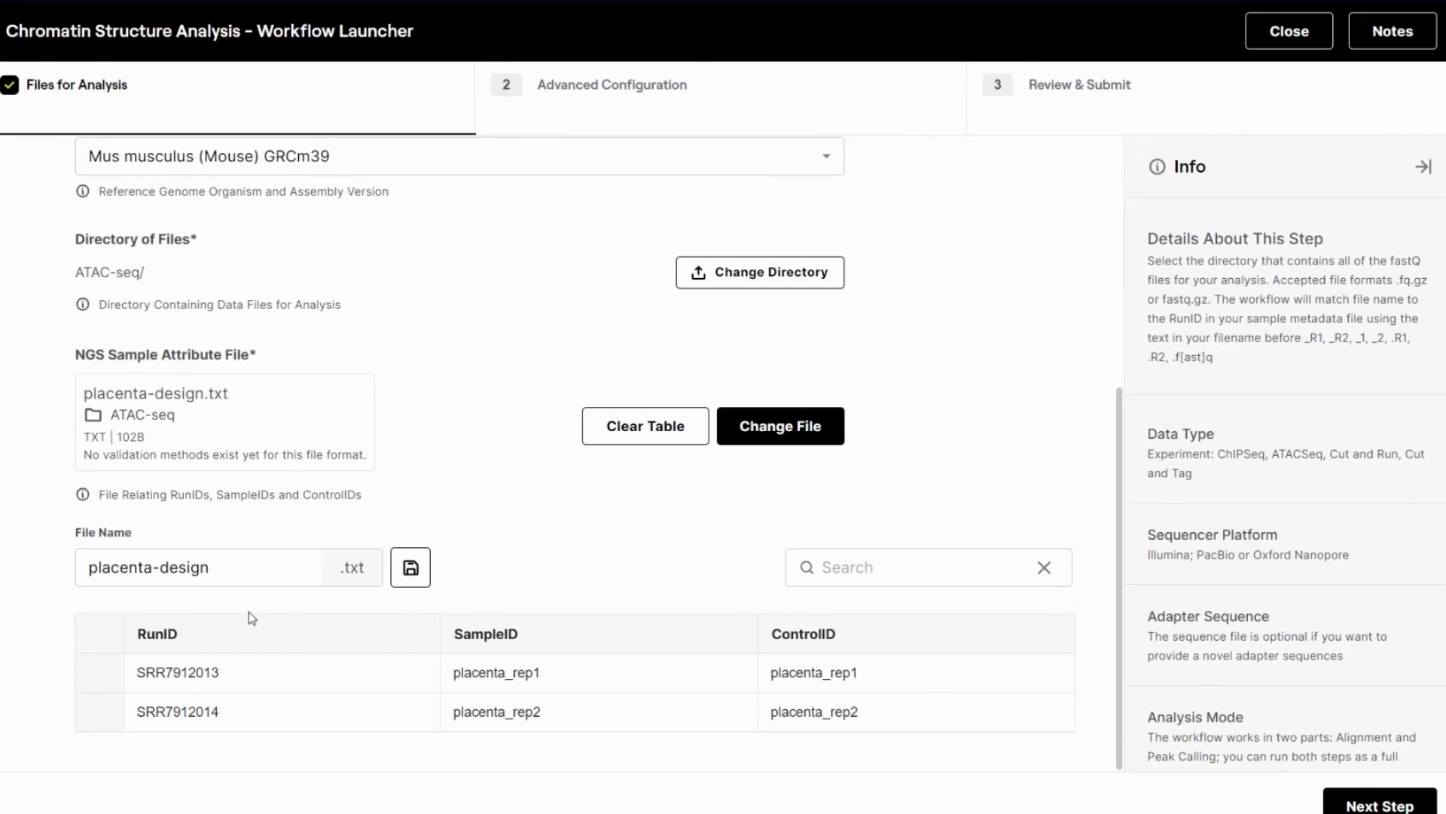
click(196, 572)
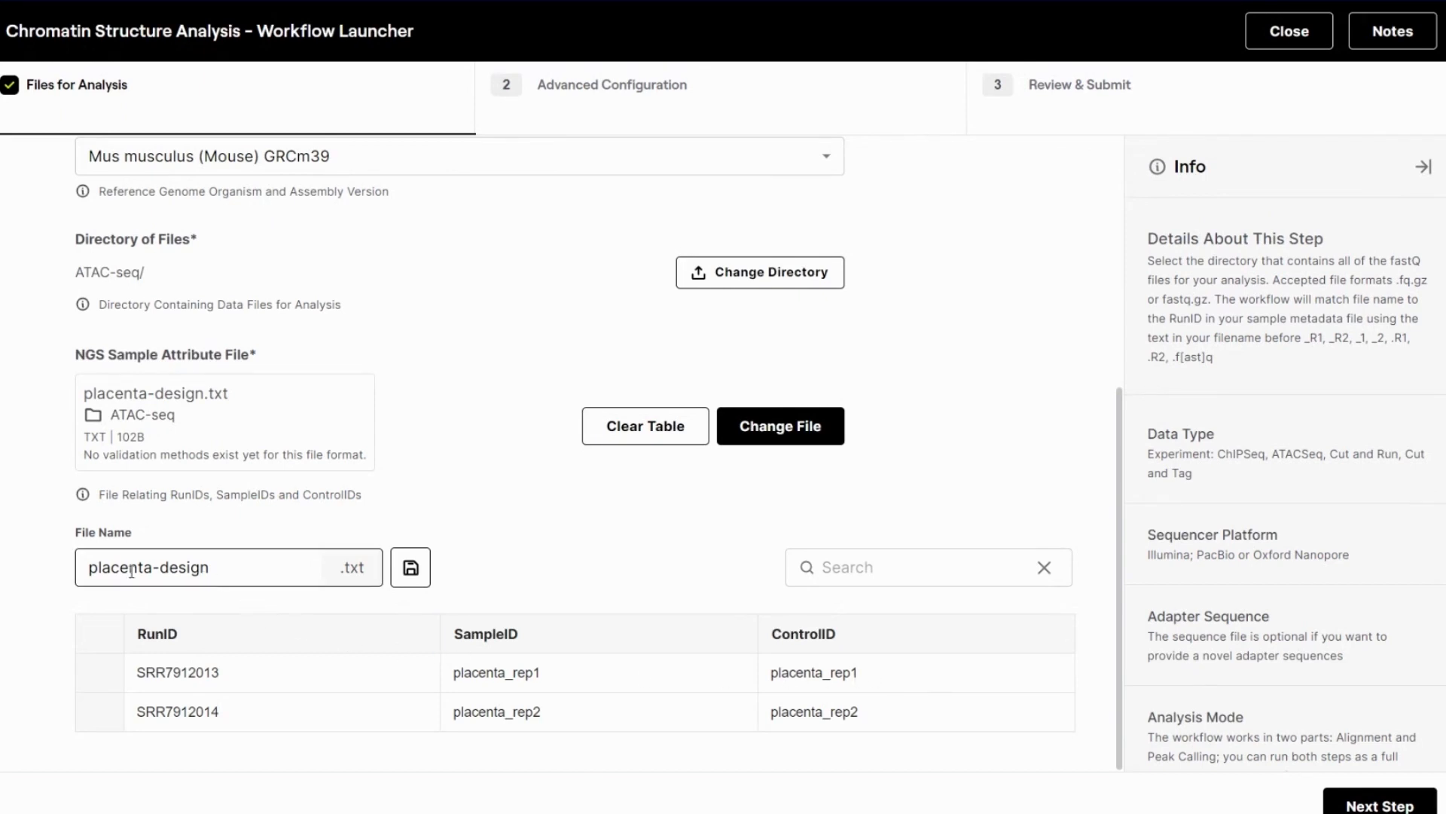
click(412, 579)
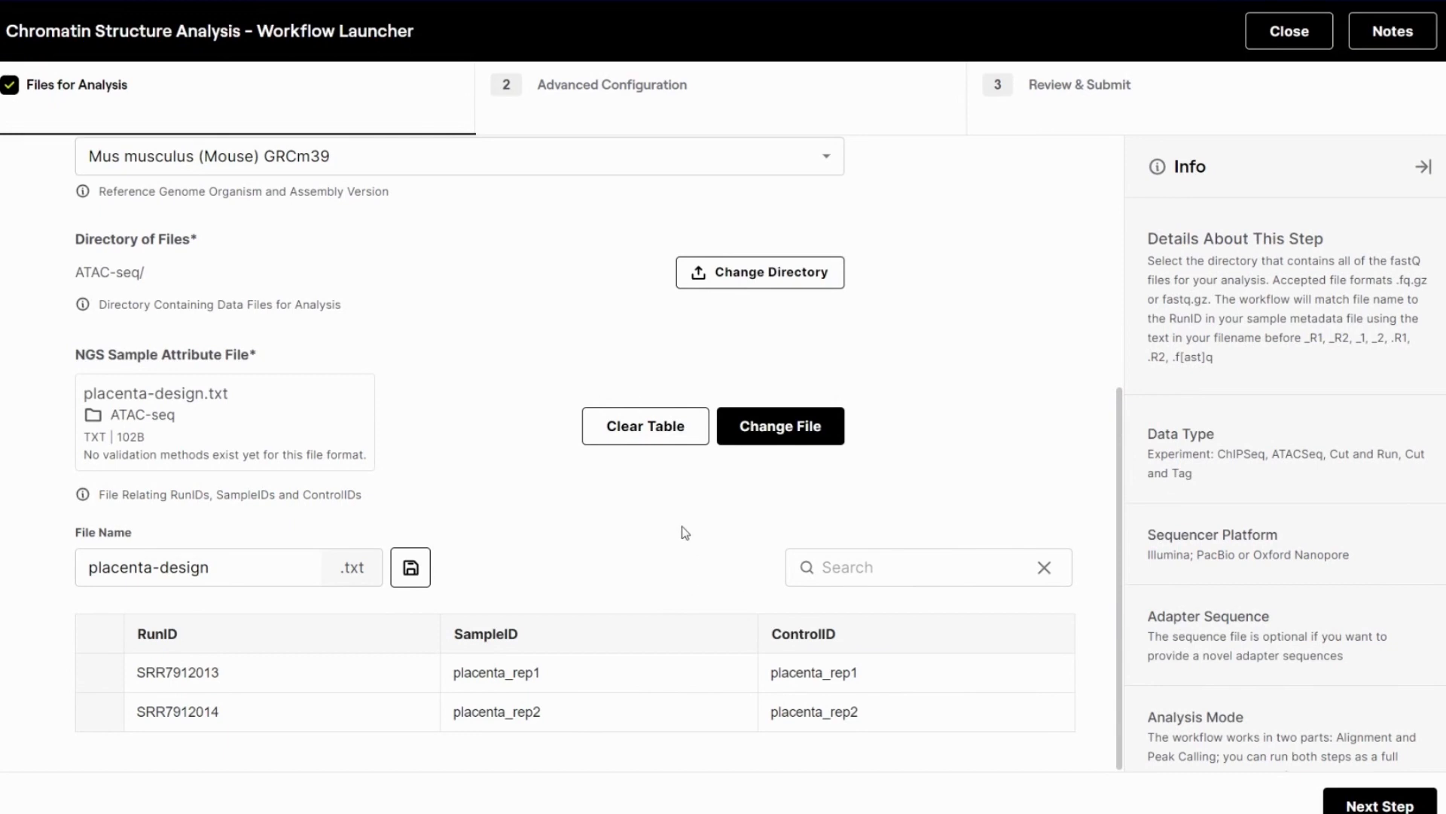
click(1390, 806)
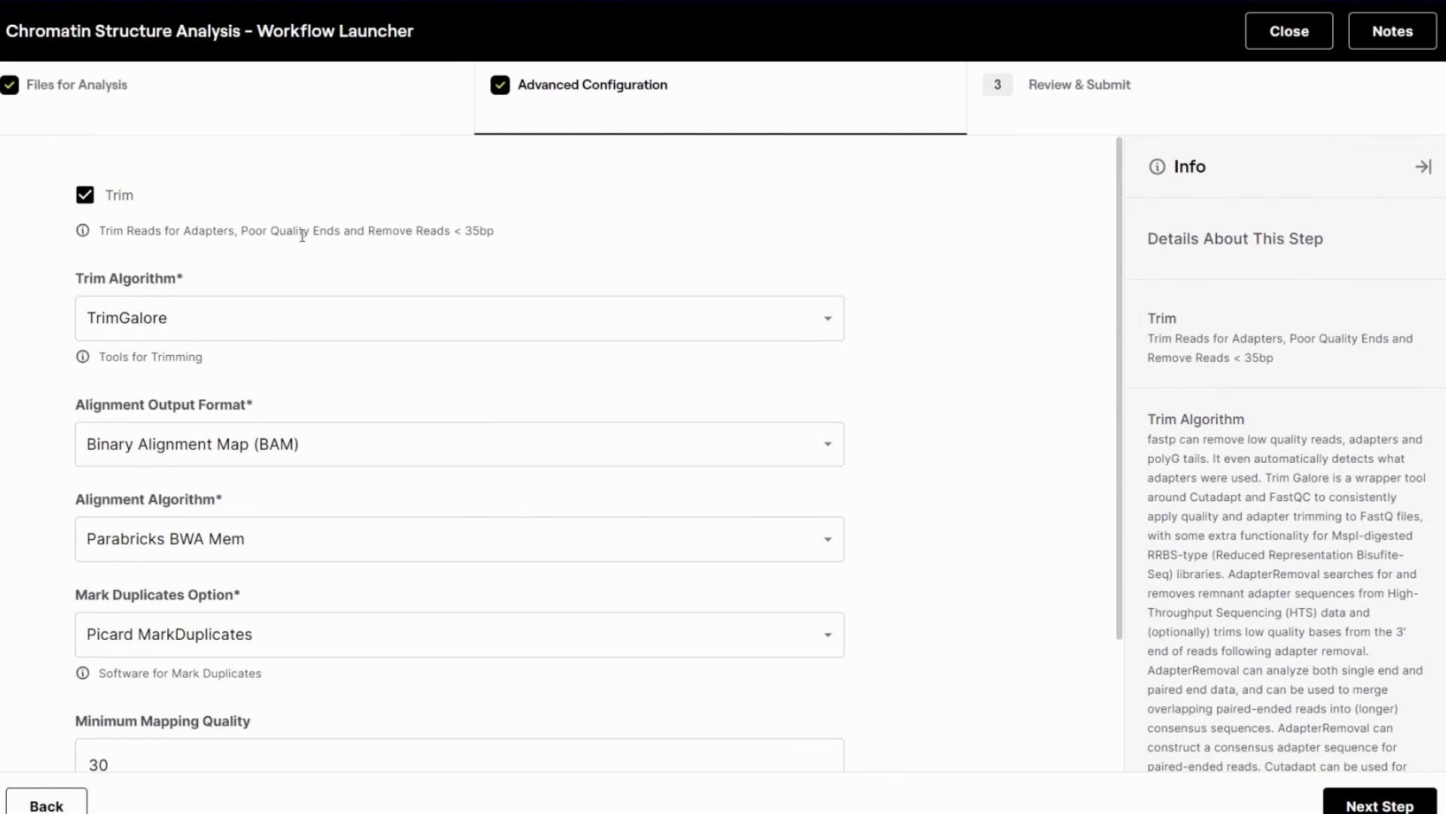
Examine the available trim algorithms, leaving TrimGalore selected, and look through the remaining advanced alignment and peak settings
scroll(332, 252, down, 1)
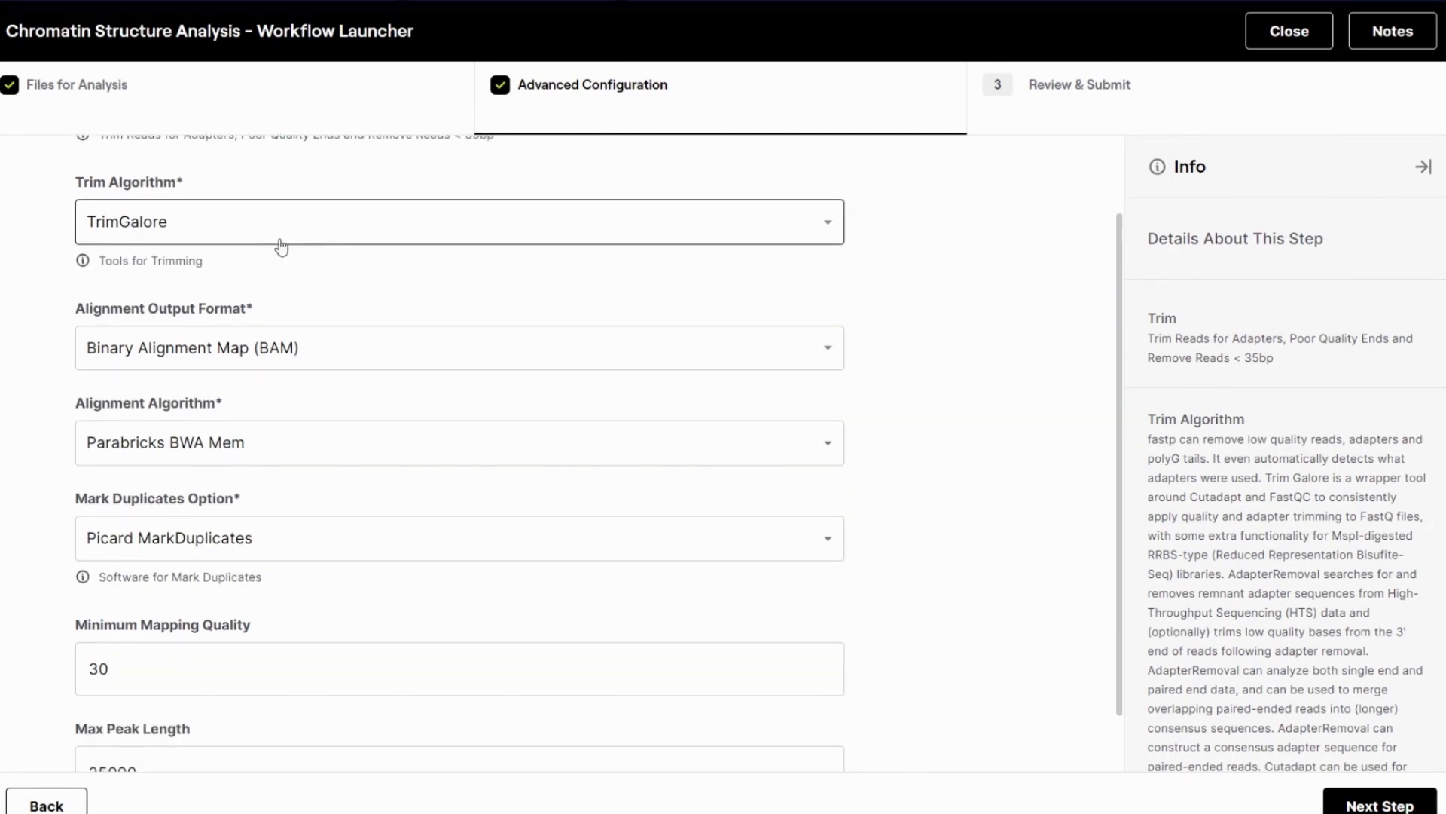
click(426, 238)
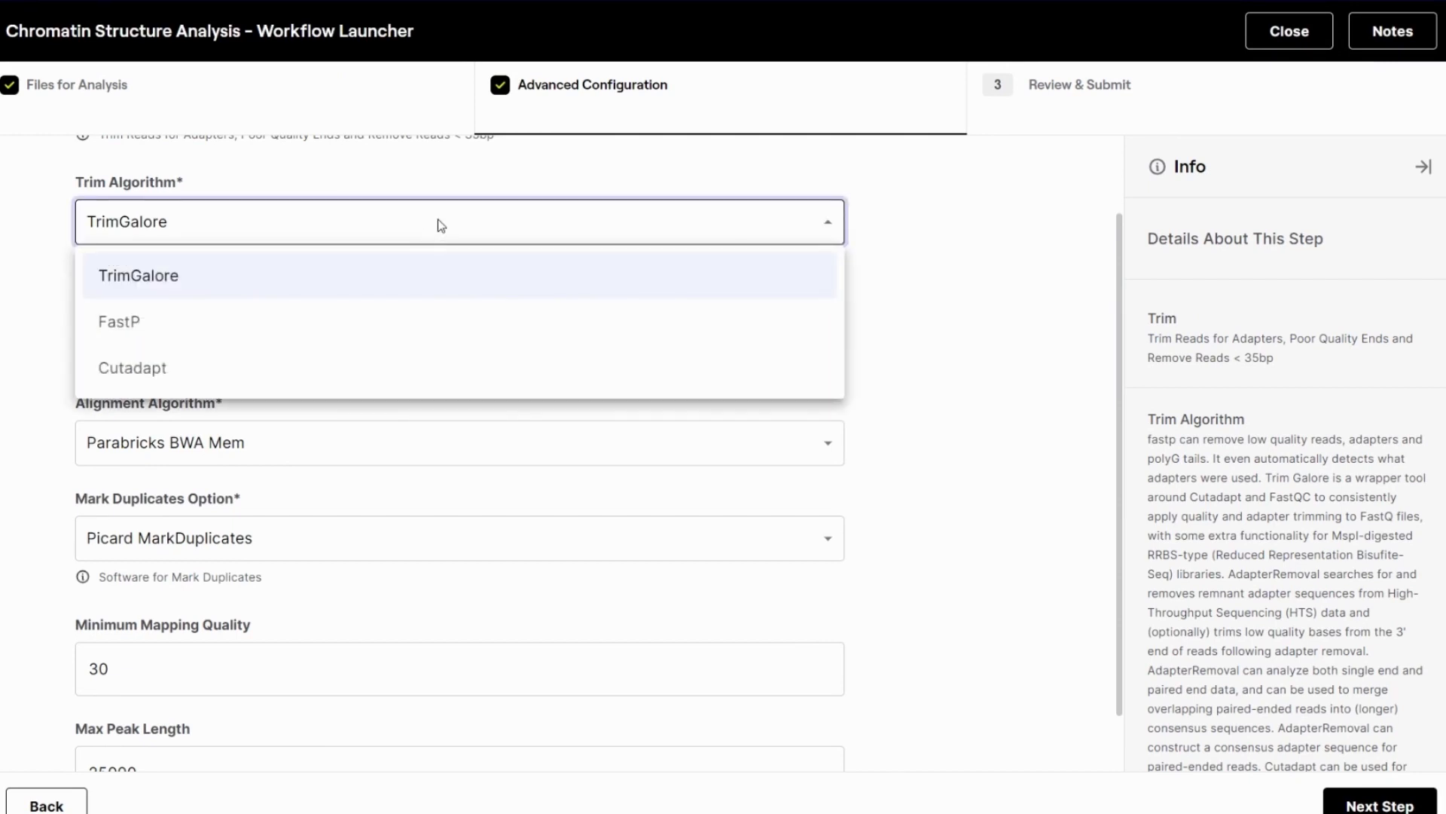
click(439, 223)
scroll(542, 291, down, 1)
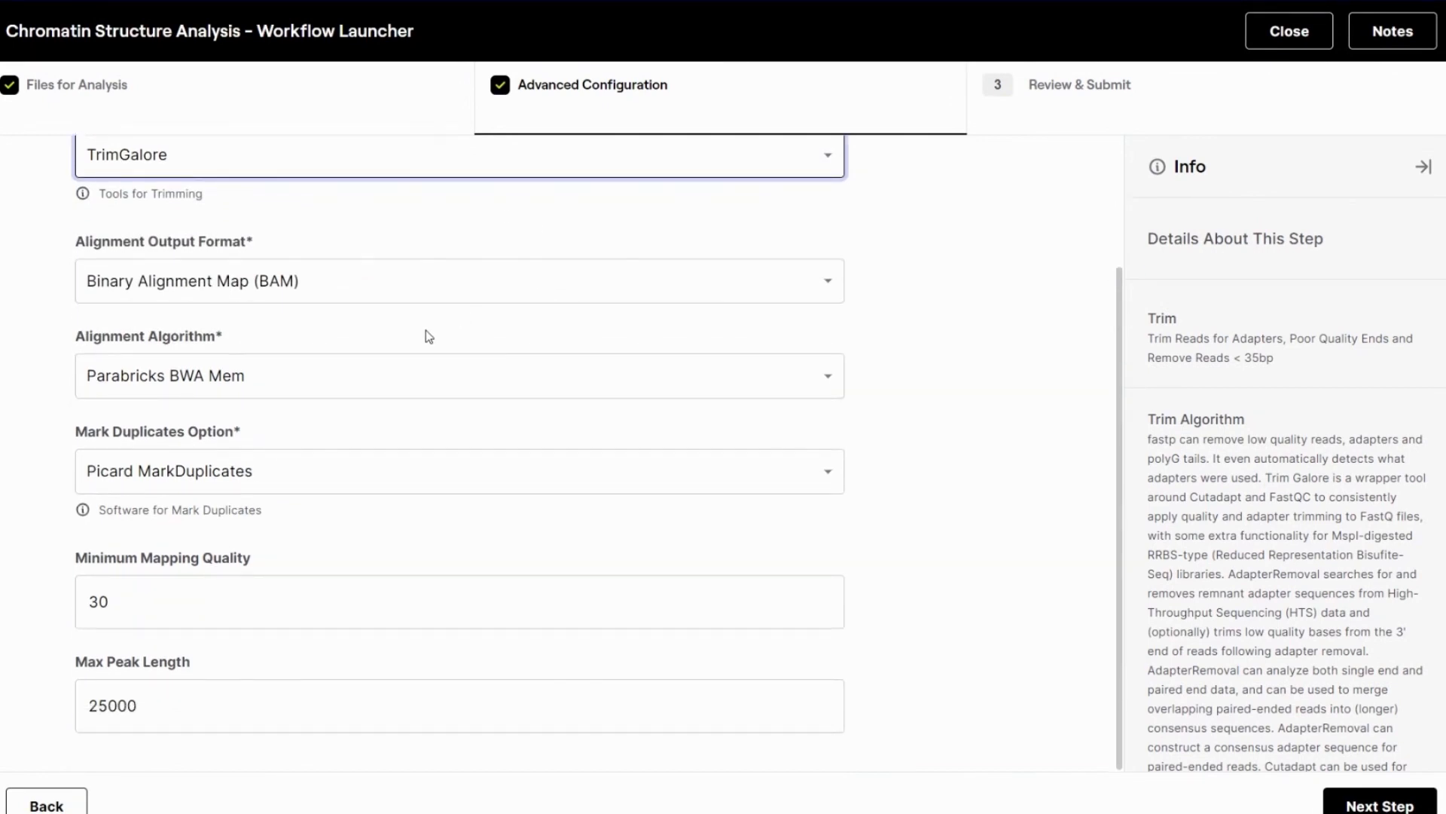
Review the choices for alignment output format, alignment algorithm and duplicate marking, keeping Binary Alignment Map (BAM), Parabricks BWA Mem and Picard MarkDuplicates
click(429, 287)
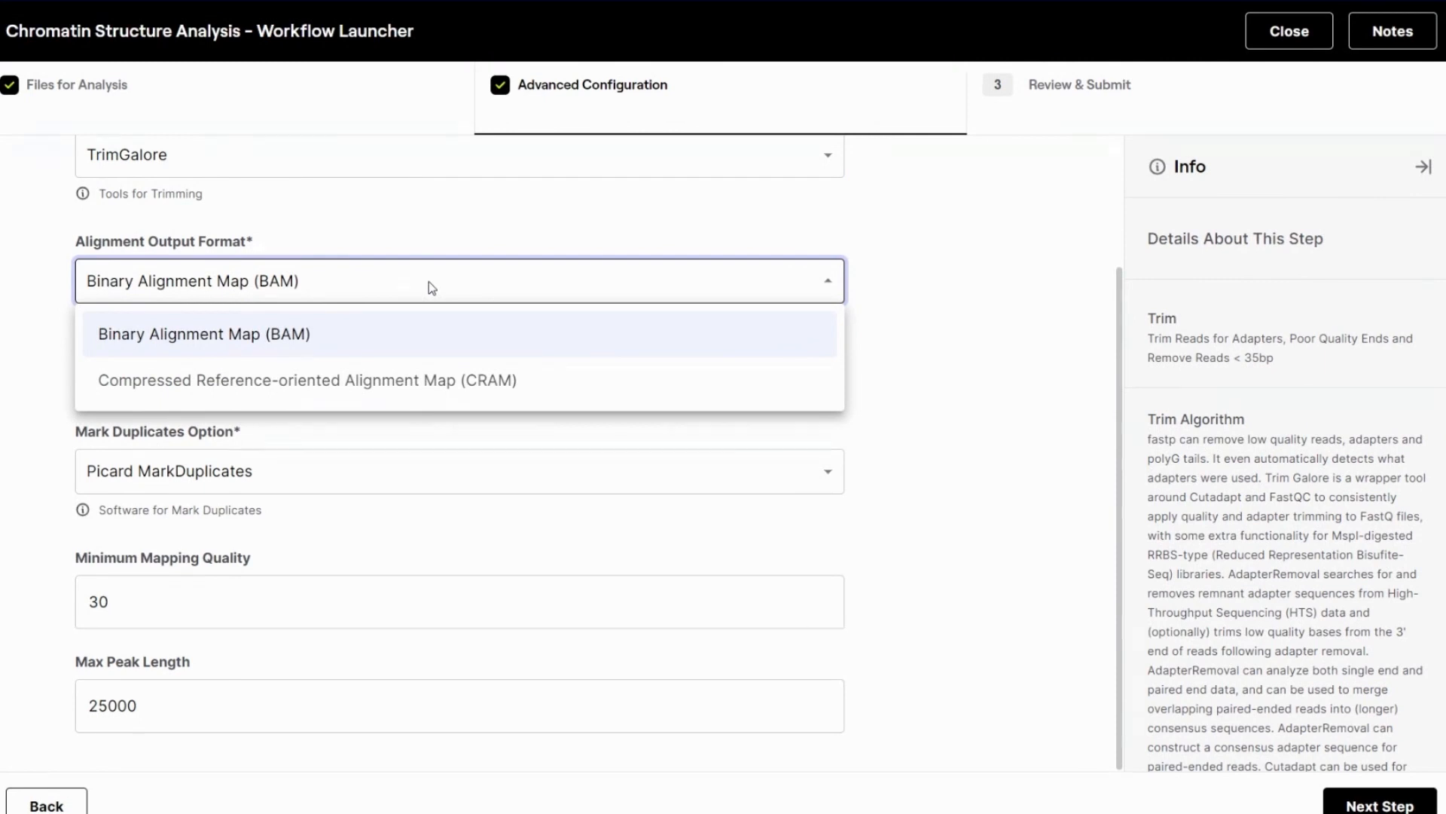
click(431, 288)
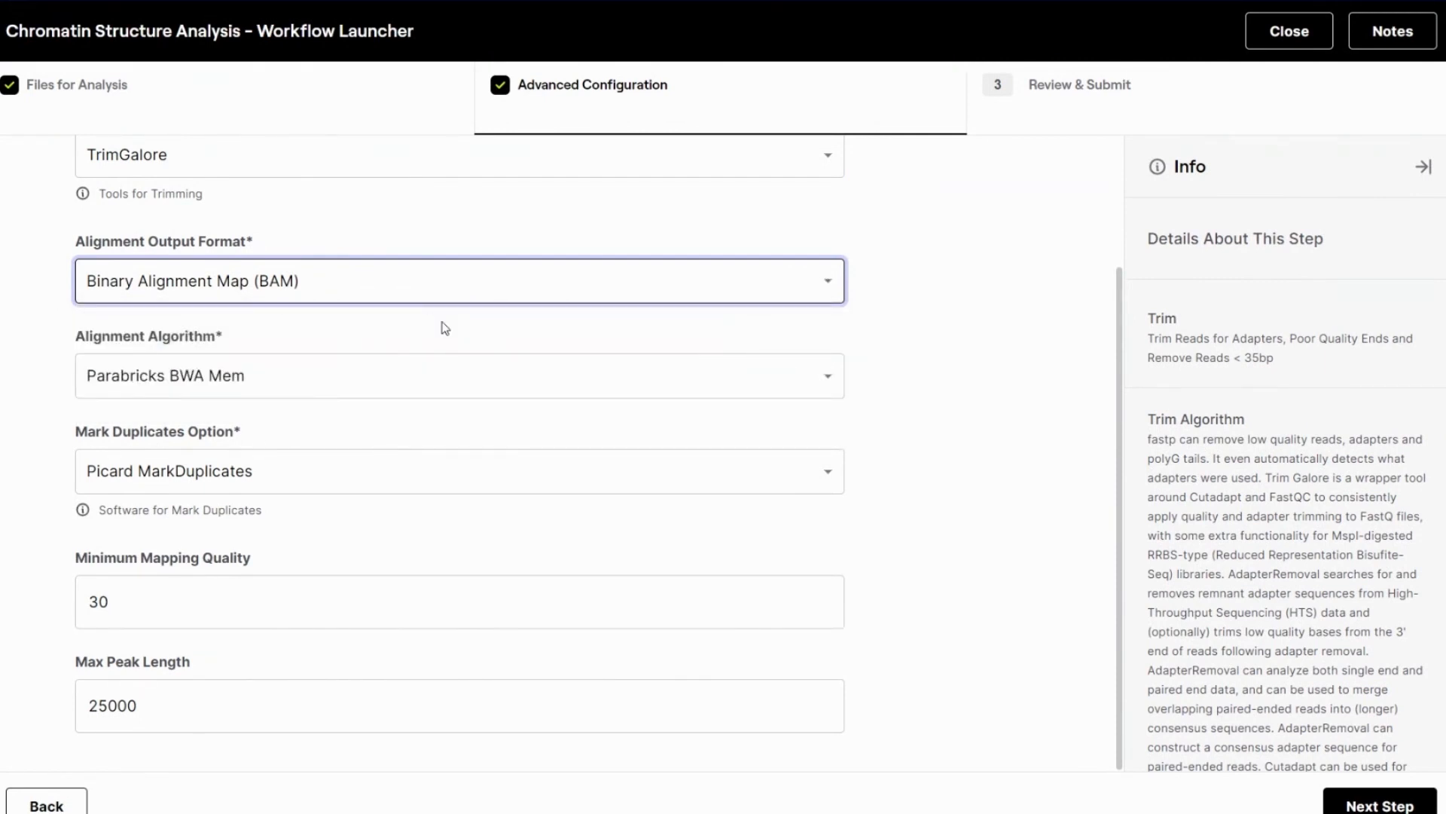
click(346, 380)
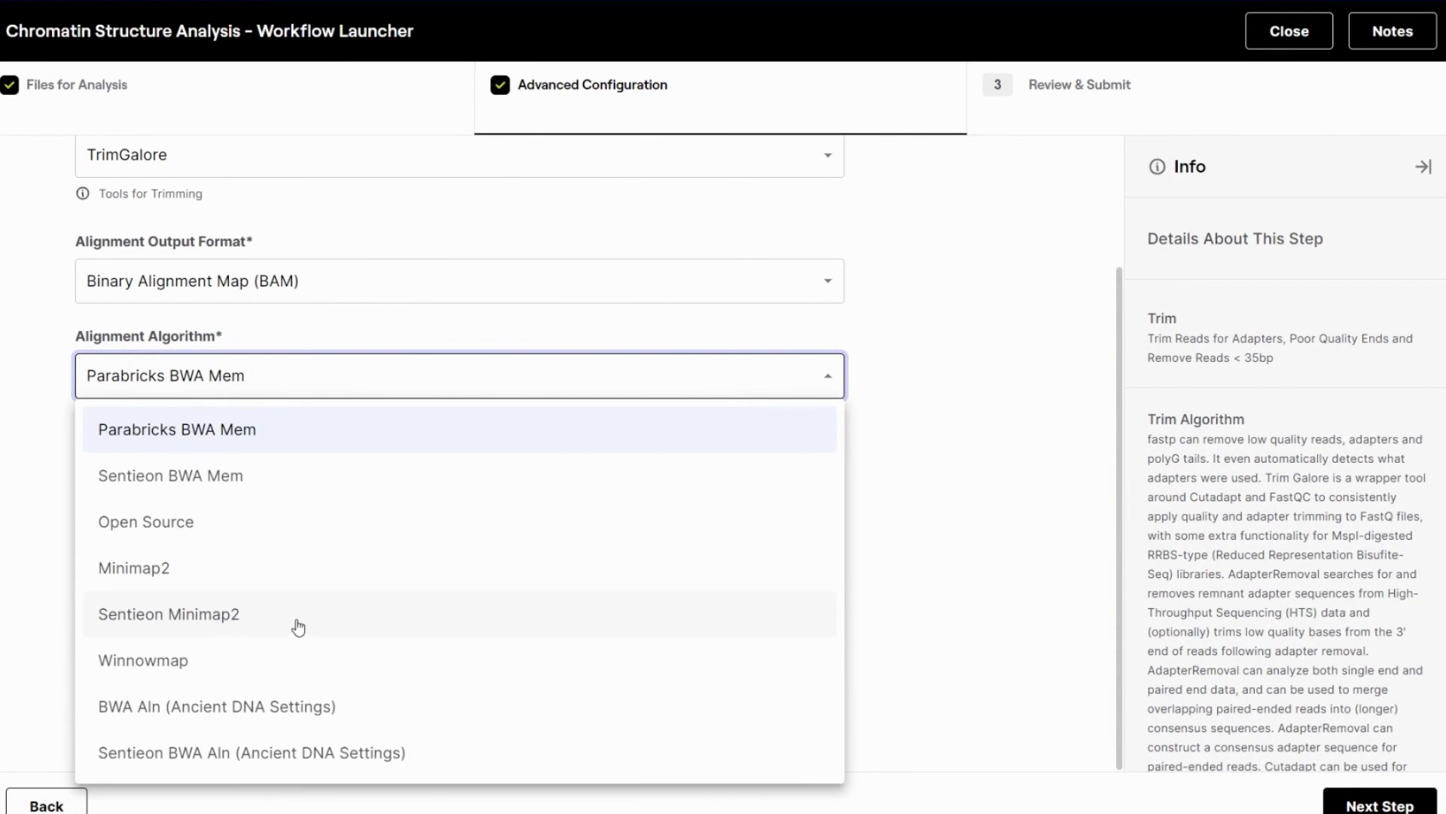
click(317, 442)
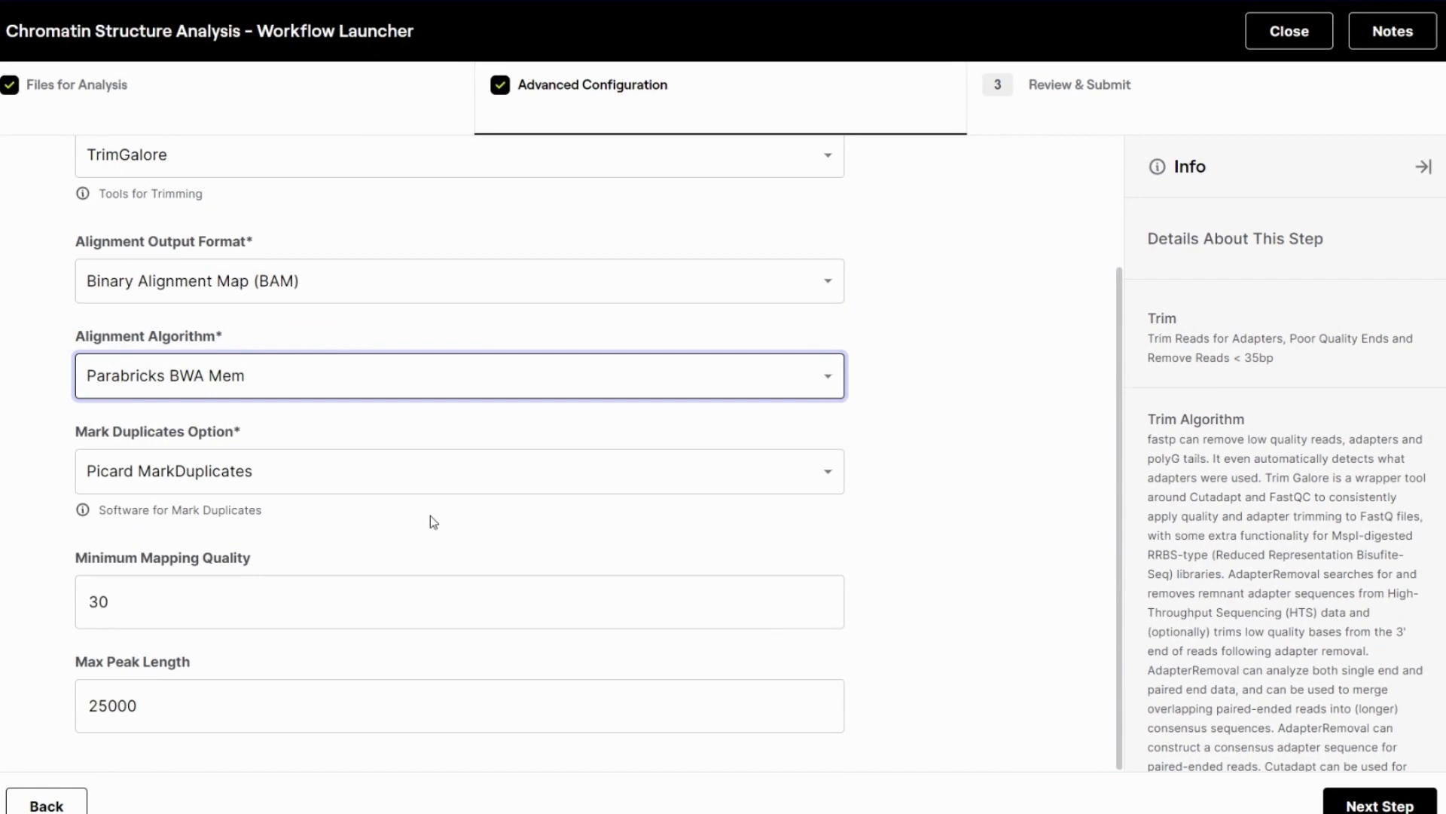
click(381, 484)
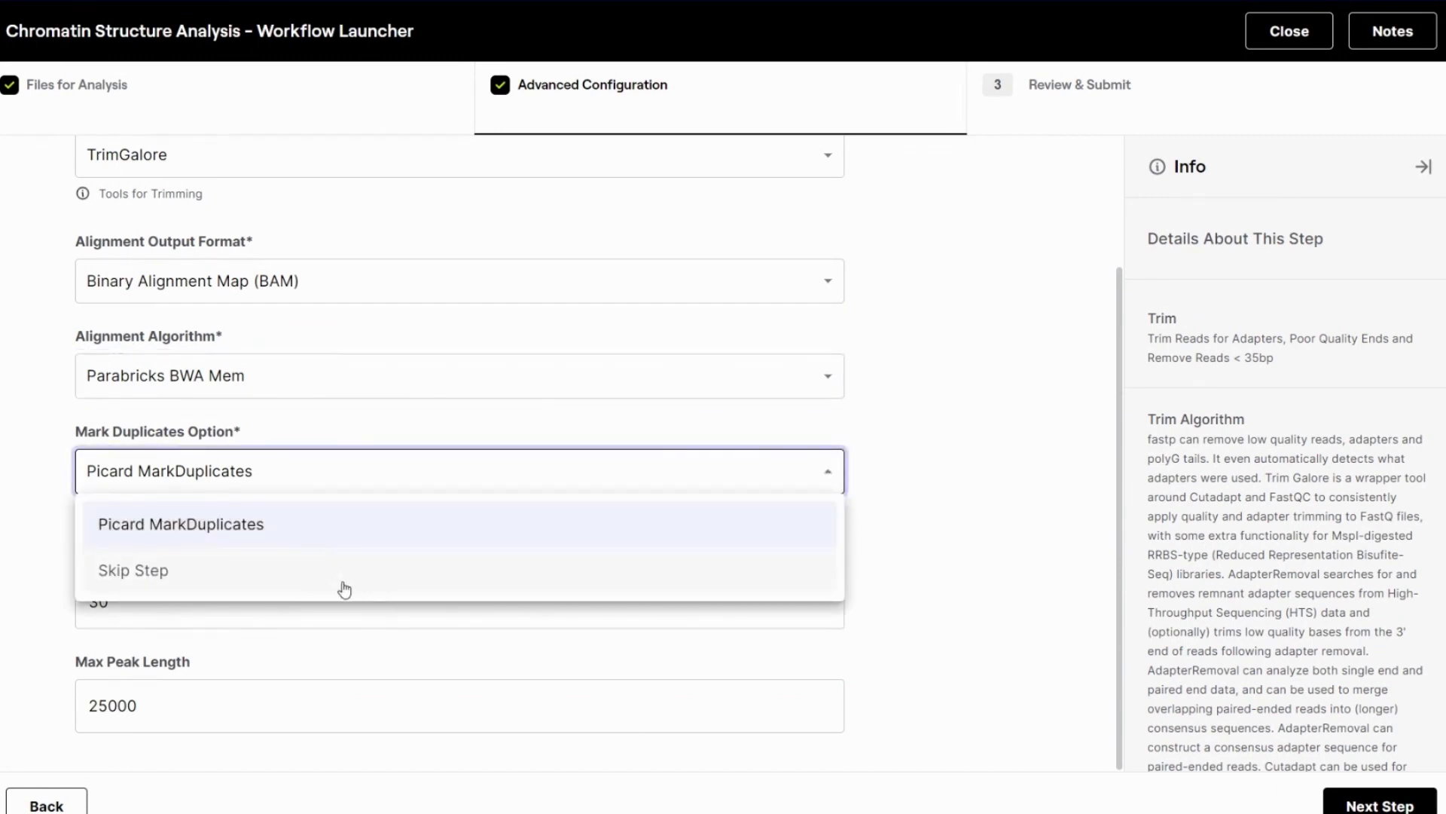
click(391, 540)
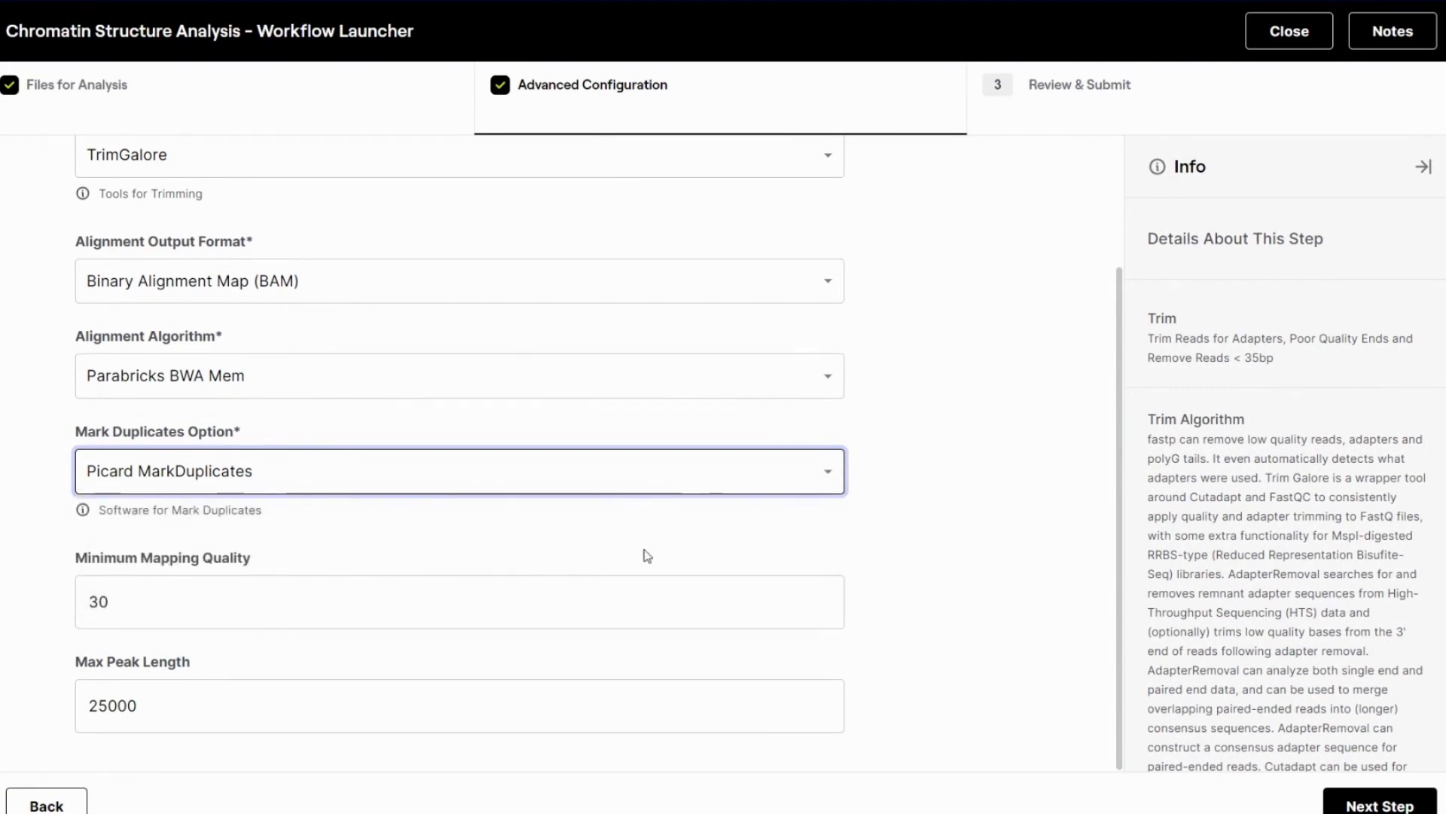
click(878, 552)
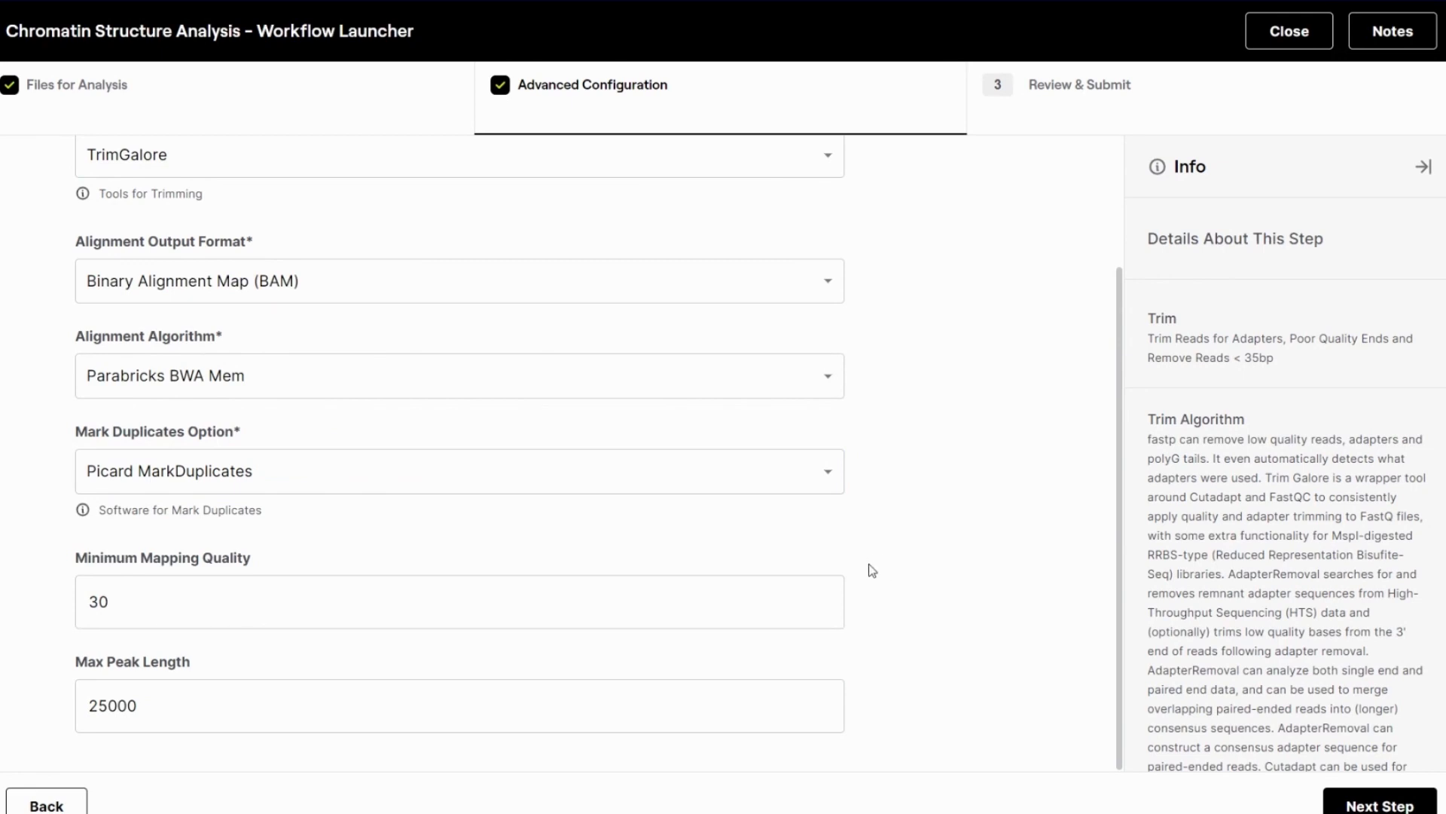
Proceed to Review & Submit and check the summary of the files for analysis and advanced configuration
click(1386, 806)
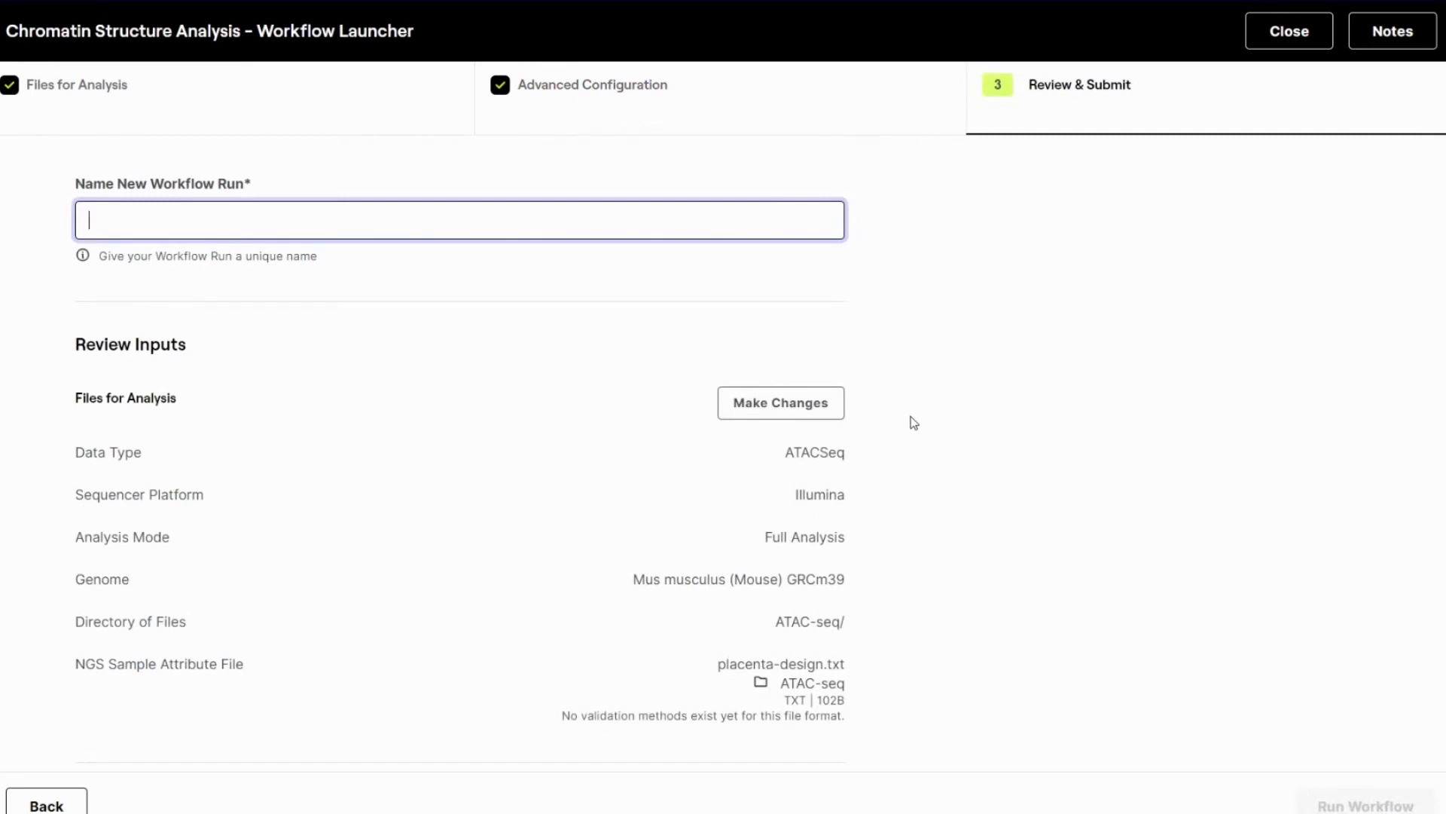
scroll(914, 423, down, 5)
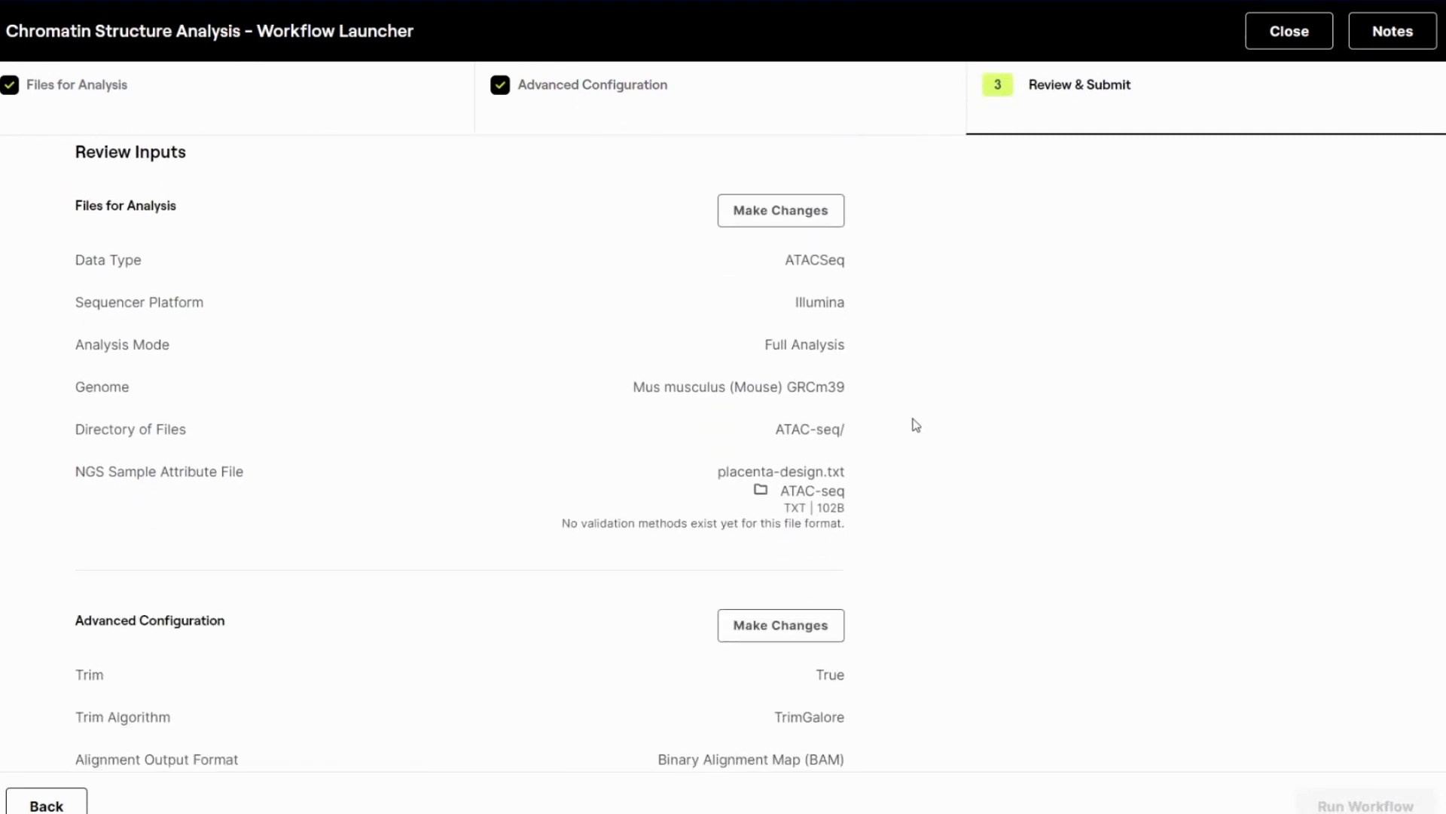
scroll(916, 430, up, 6)
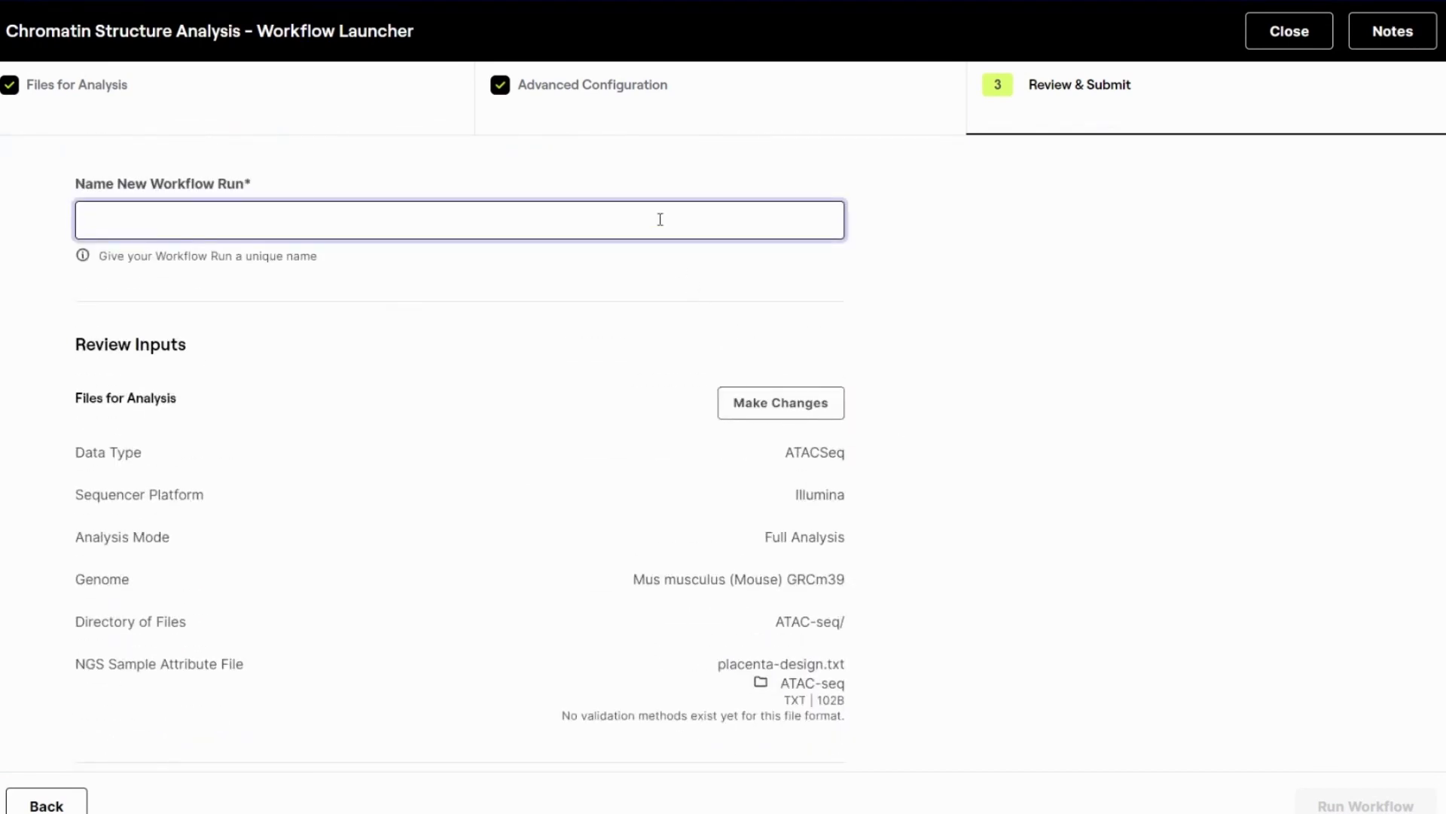
Name the new workflow run demo-atac and launch the workflow
click(660, 219)
text(demo-atac)
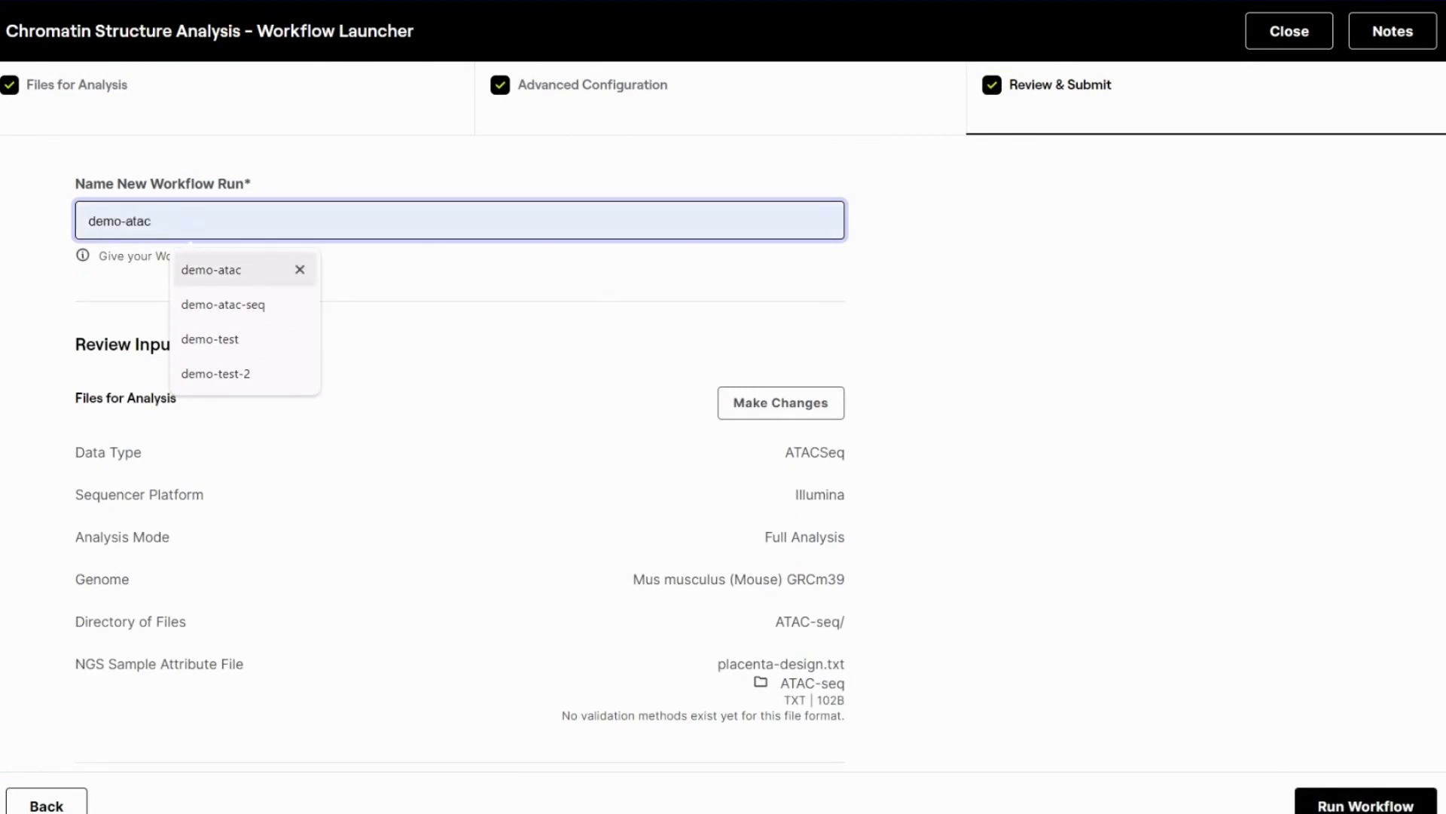
click(272, 271)
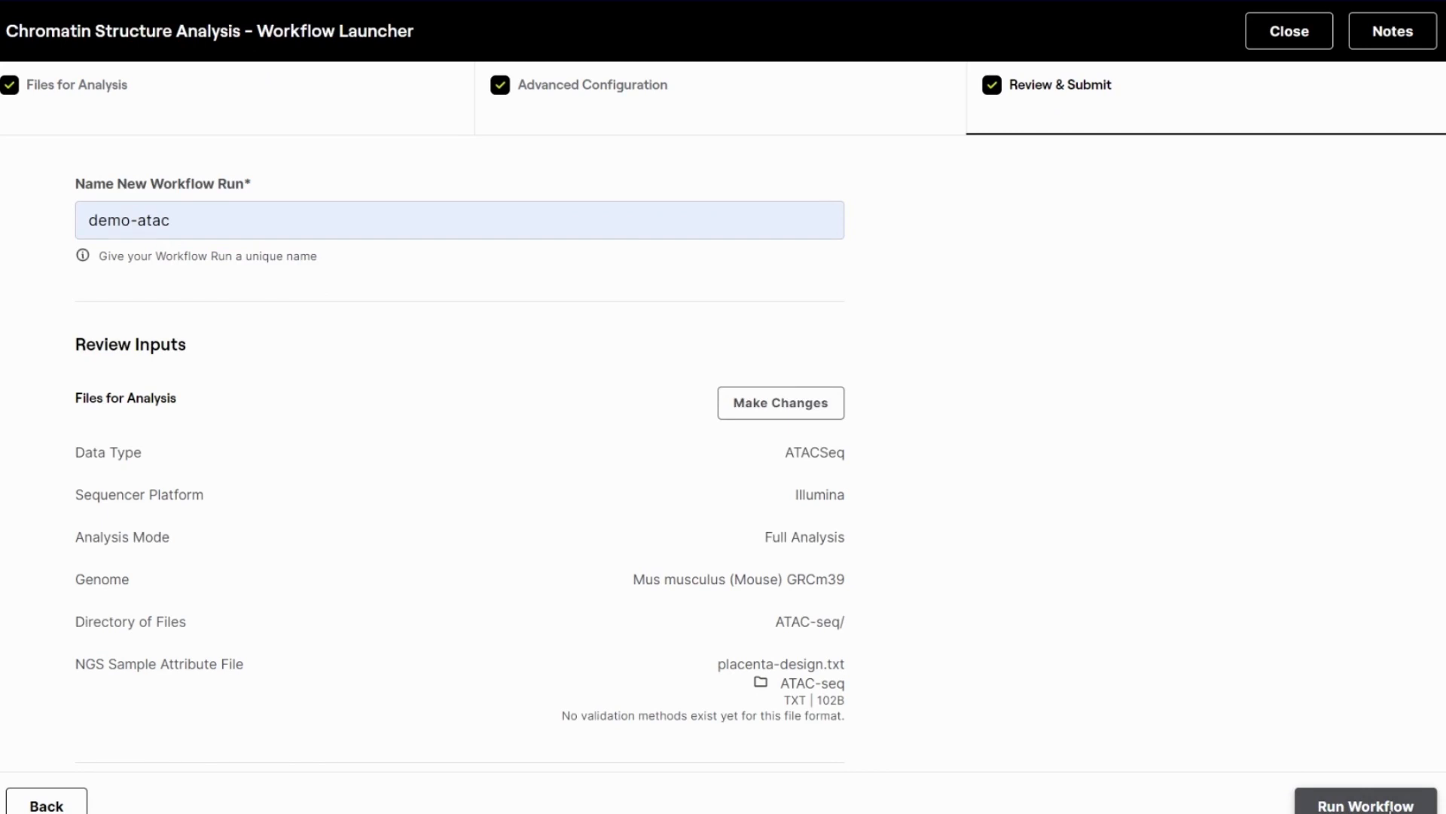
click(1390, 806)
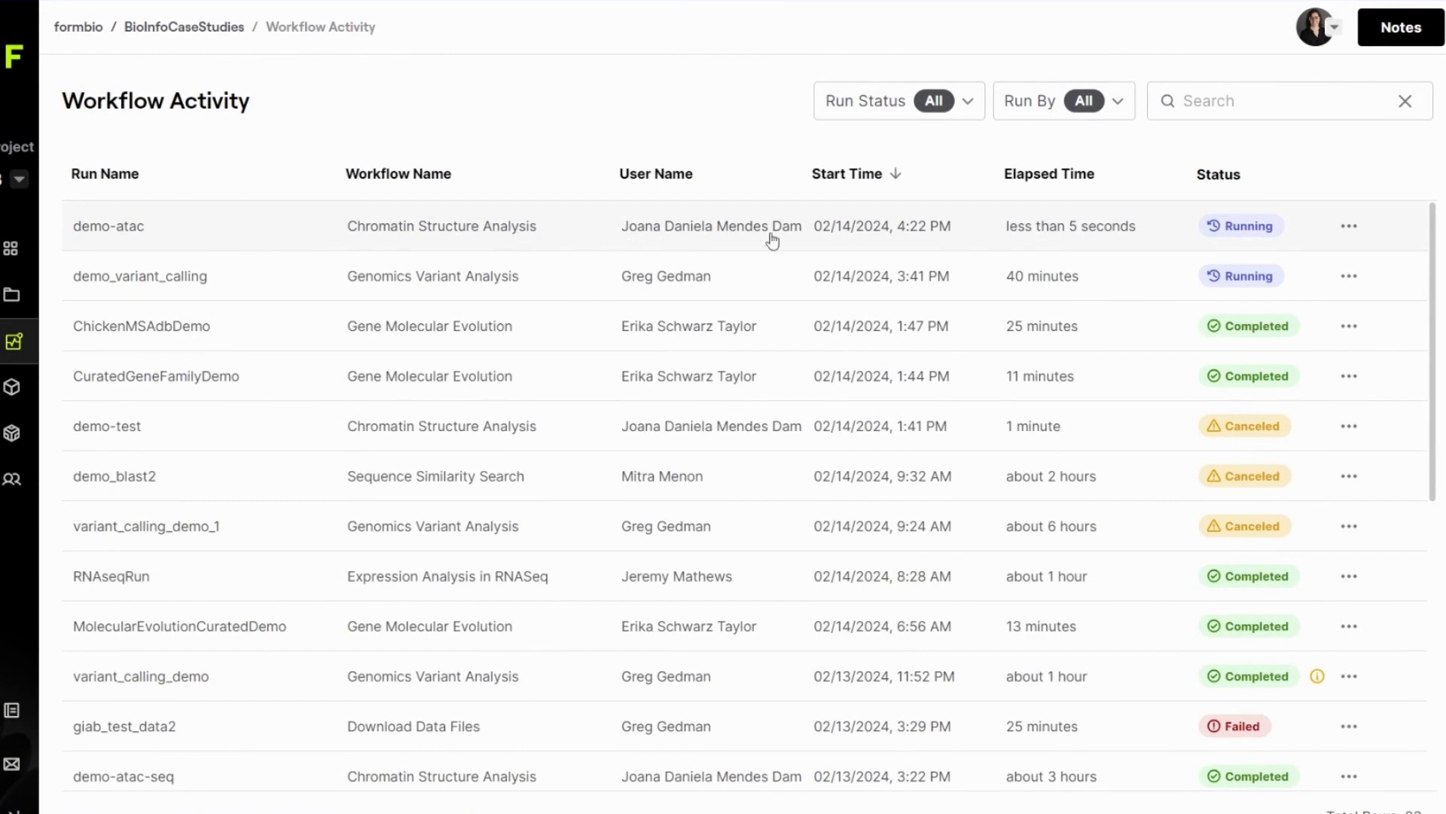
Search the workflow activity for atac and open the completed demo-atac-seq run
click(1230, 104)
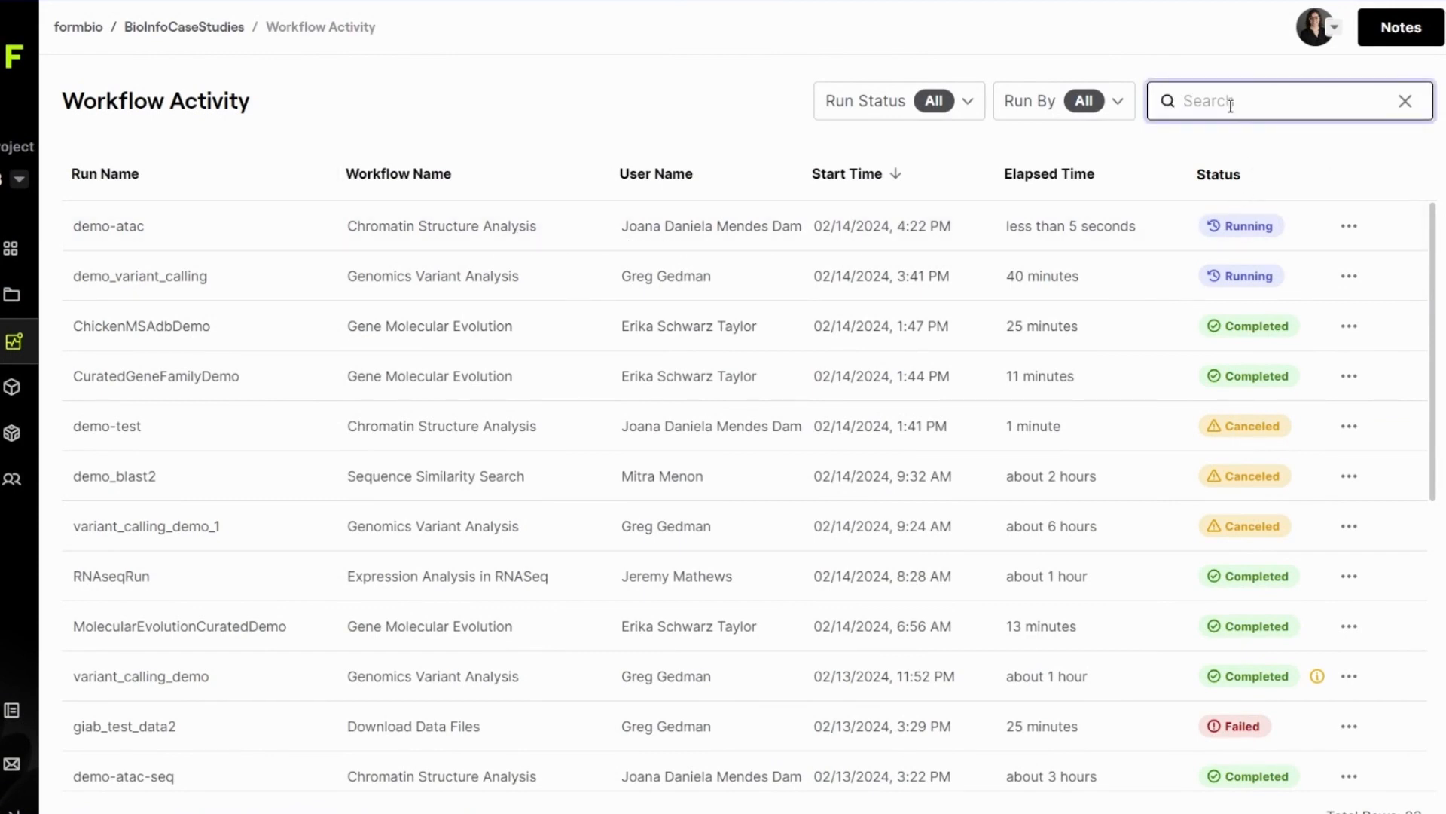
text(atac)
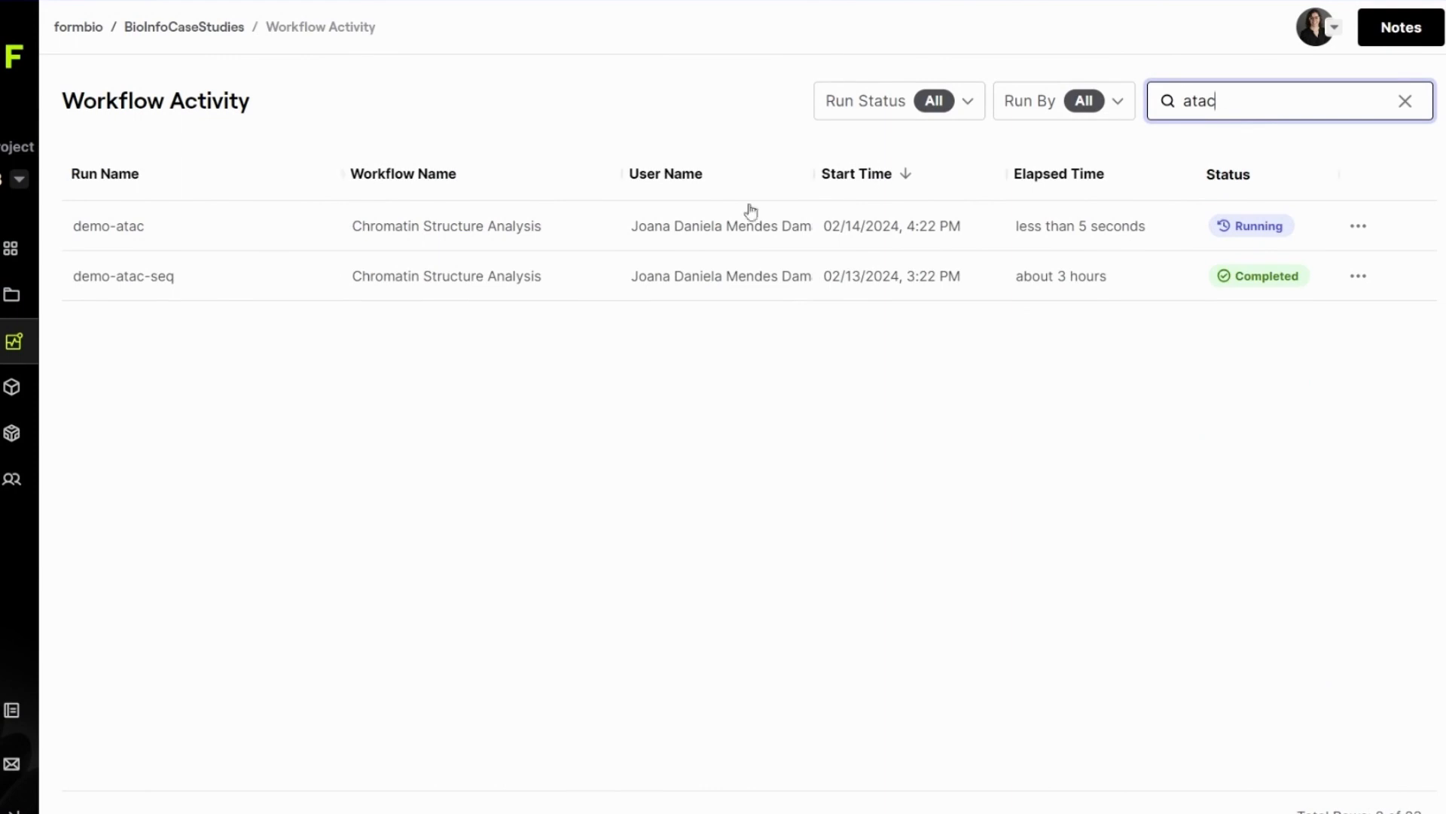
click(217, 287)
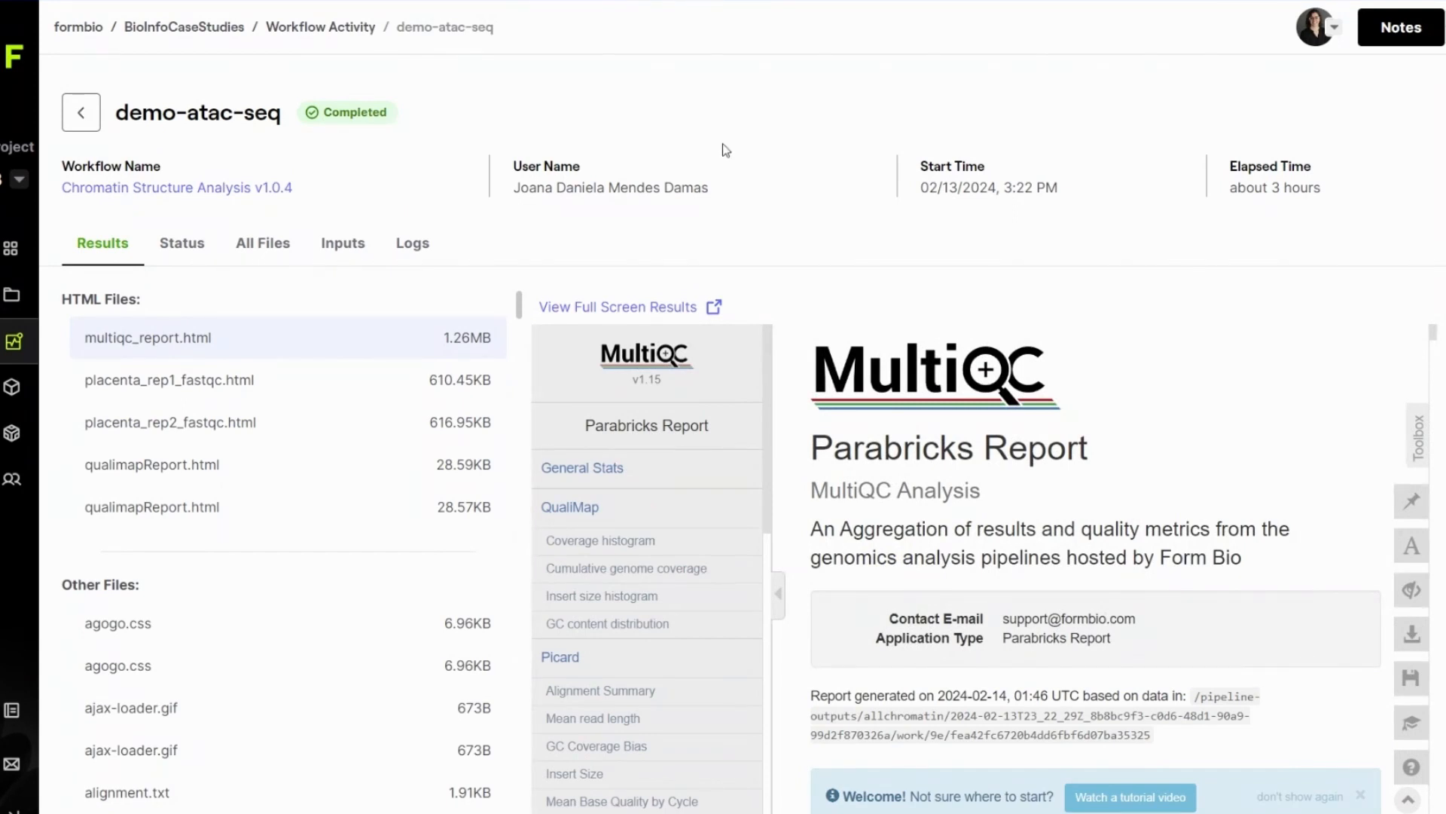
Open the MultiQC report in full screen and examine its section list, General Statistics table and the metrics below it
click(652, 315)
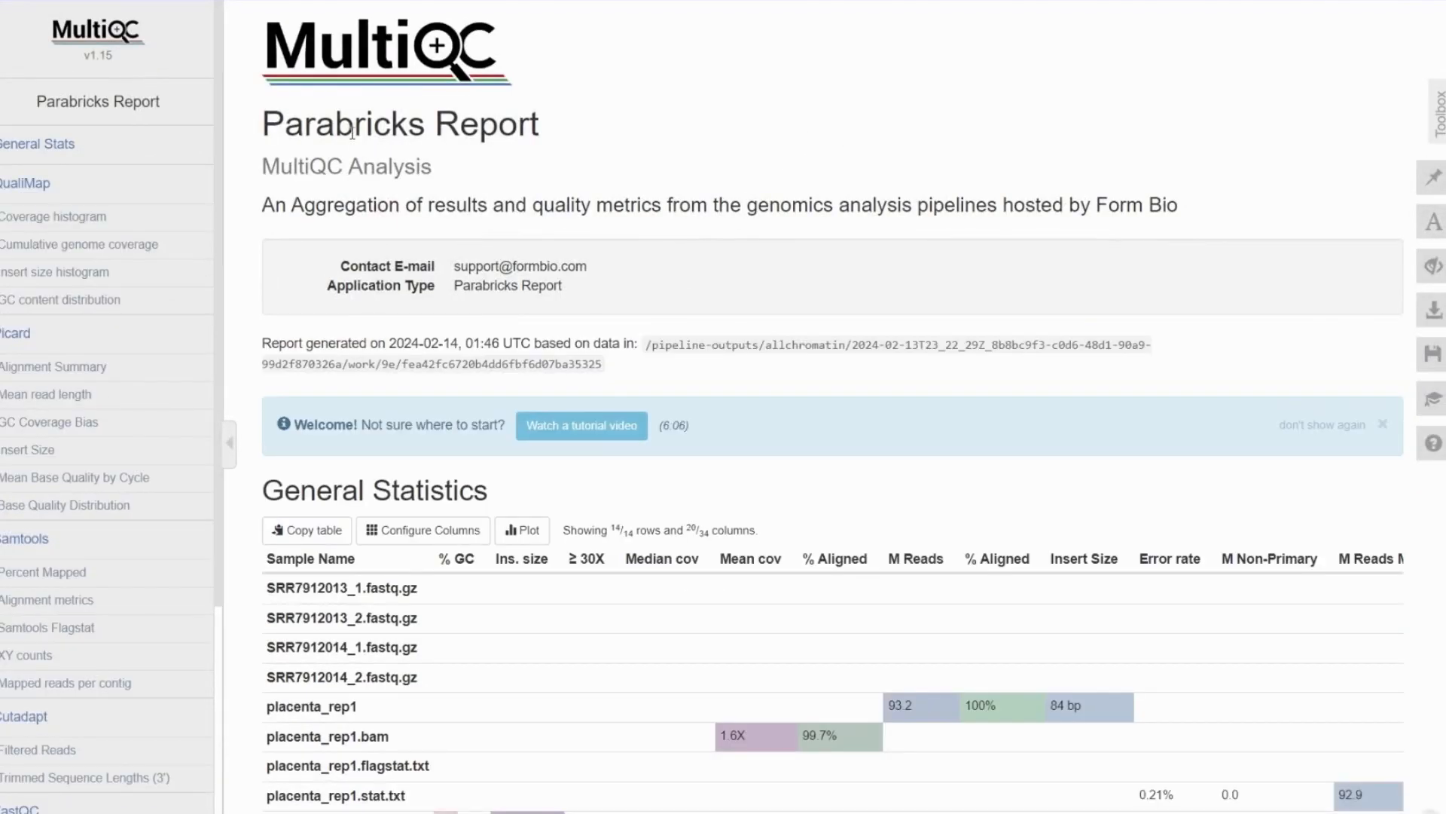
scroll(98, 203, down, 4)
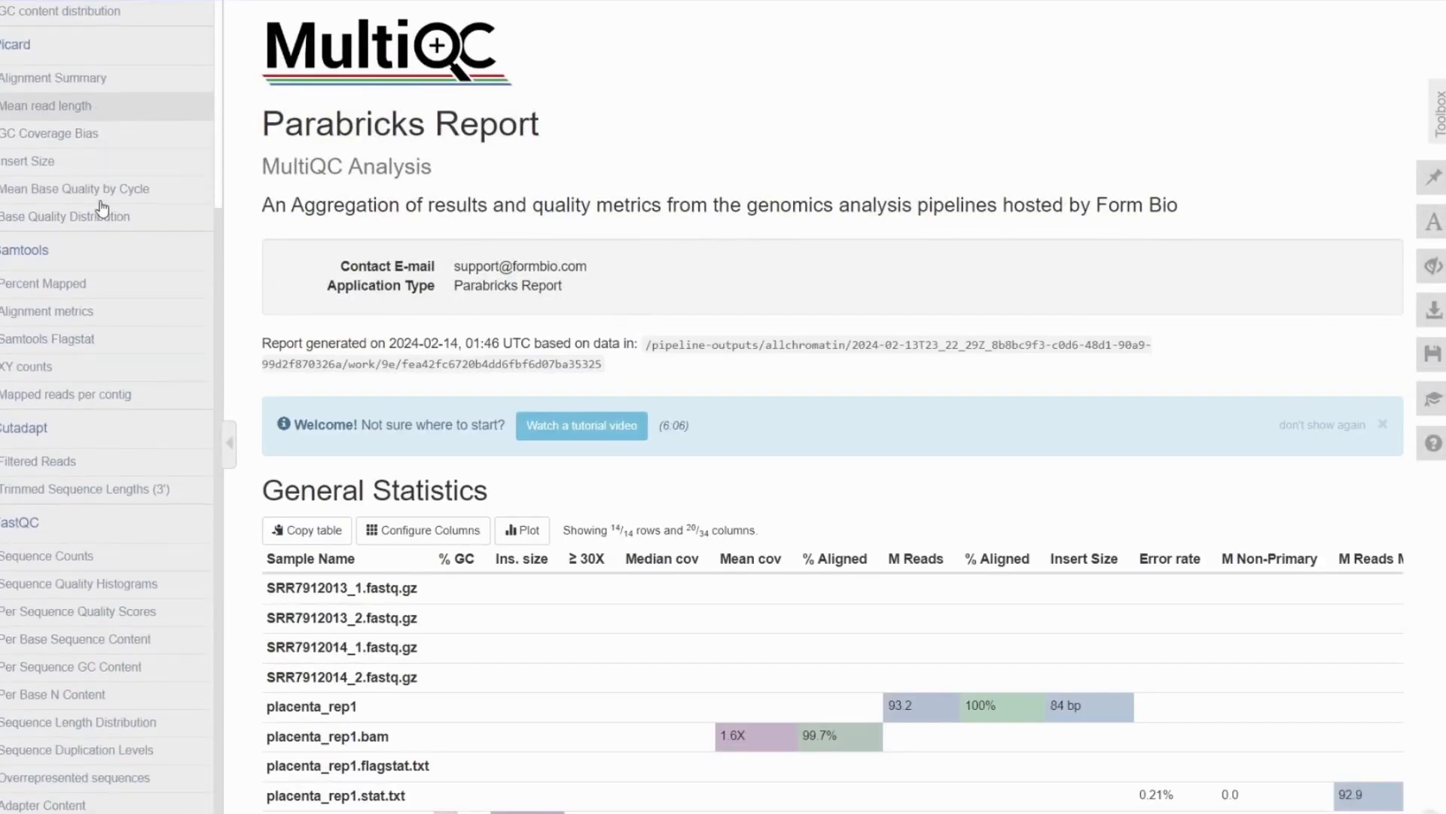
scroll(102, 208, down, 1)
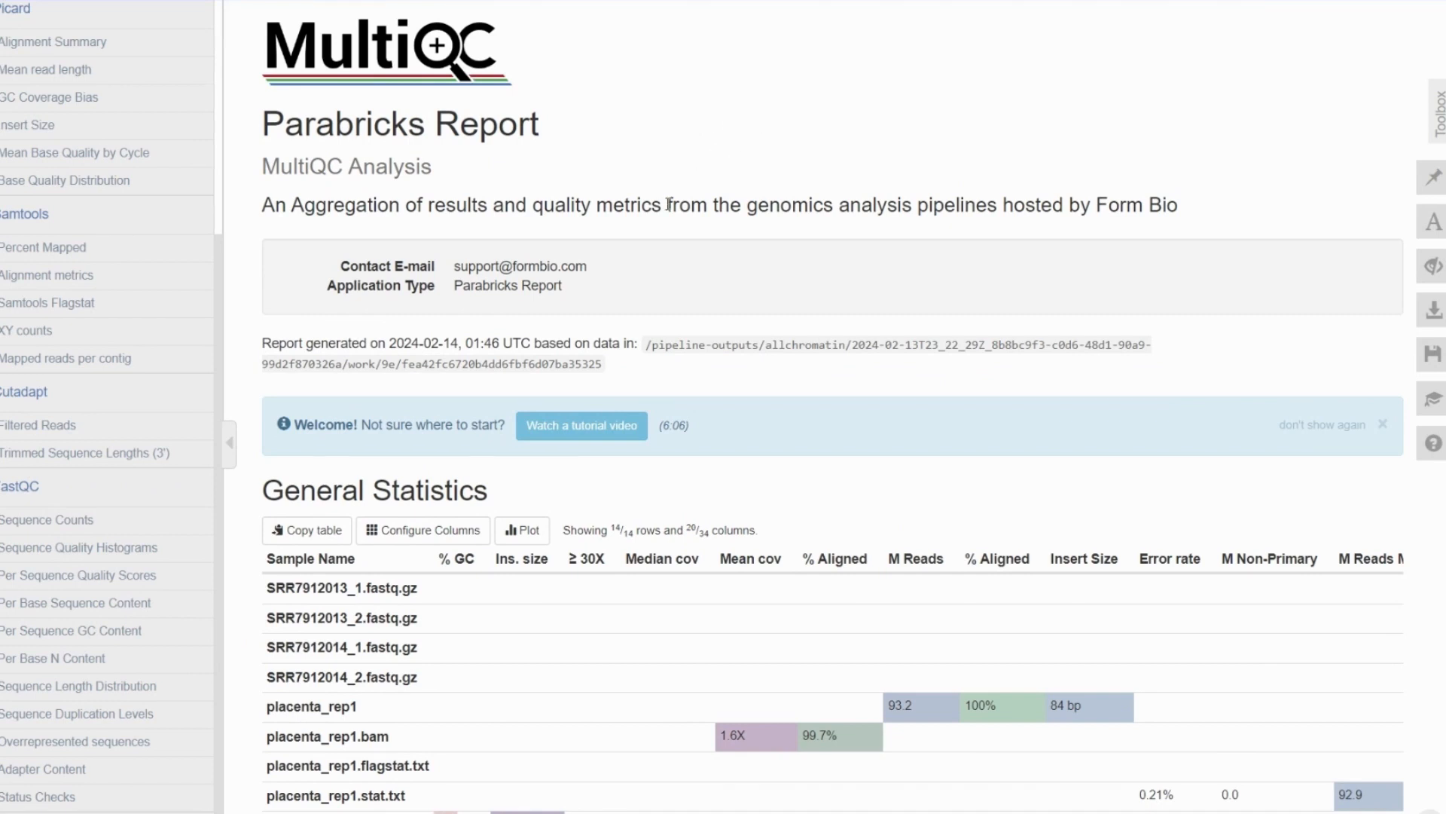
scroll(670, 211, down, 6)
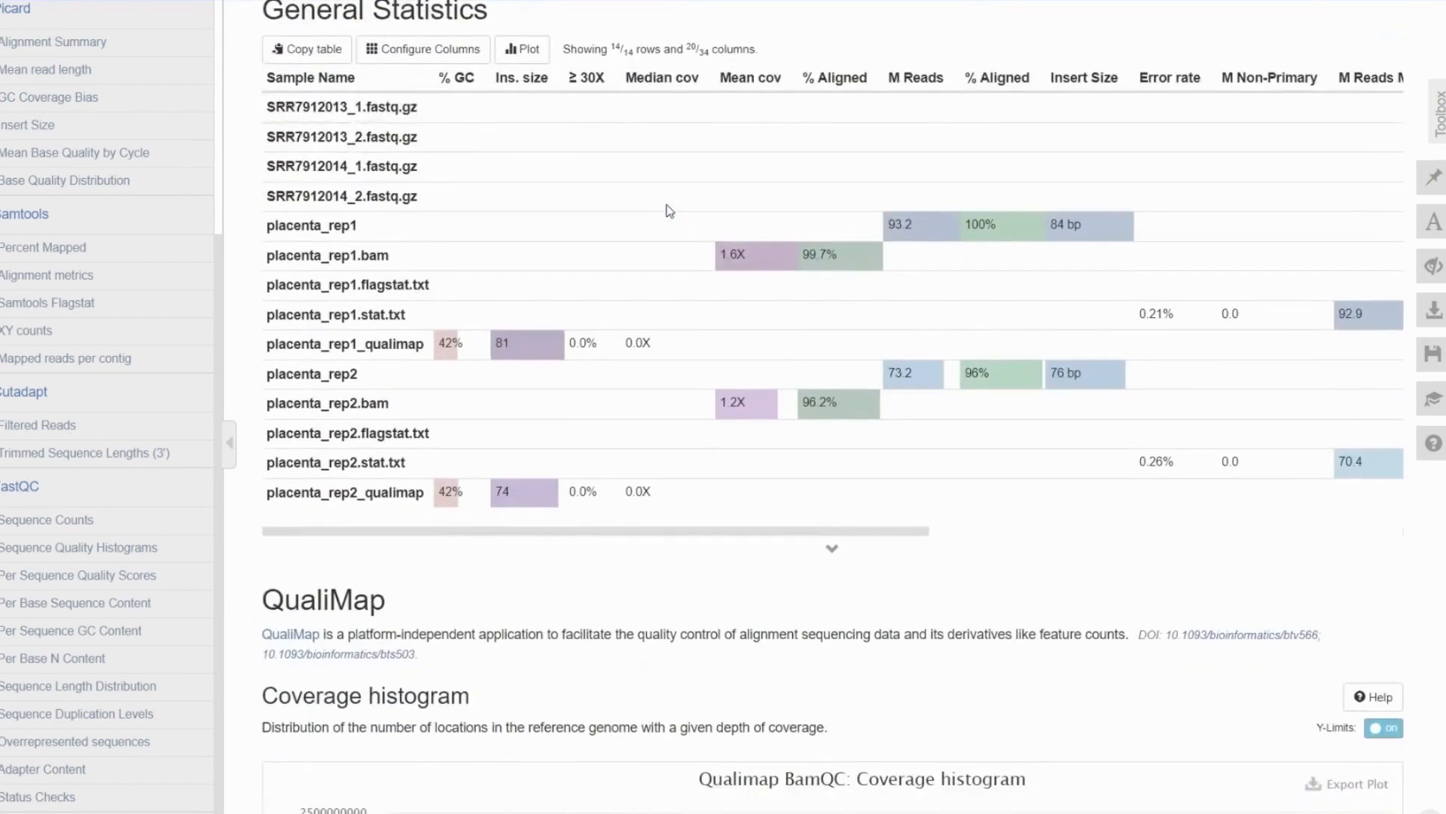
scroll(670, 213, down, 4)
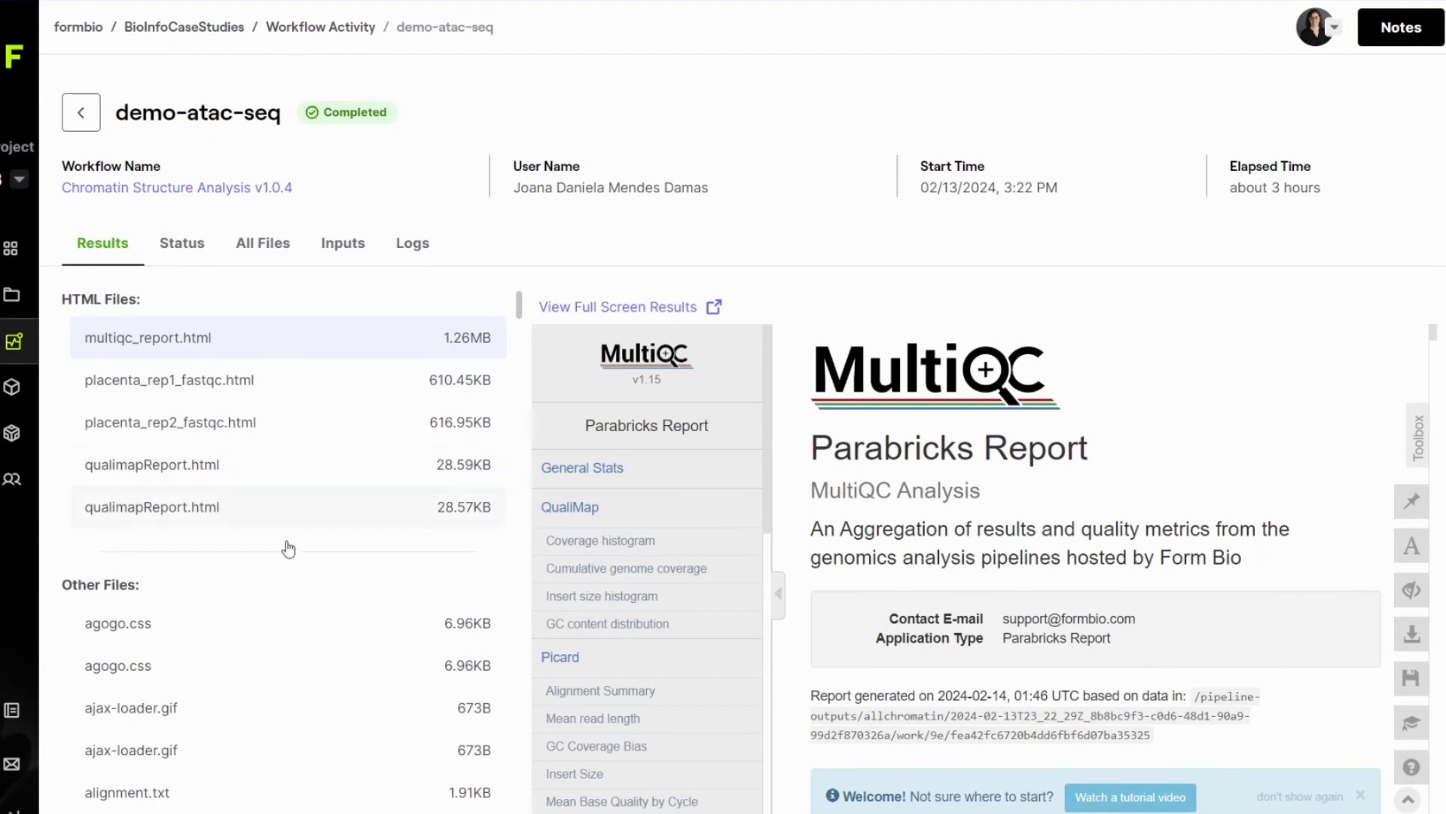
Look through the list of other result files produced by the demo-atac-seq run
scroll(285, 574, down, 4)
scroll(285, 574, down, 3)
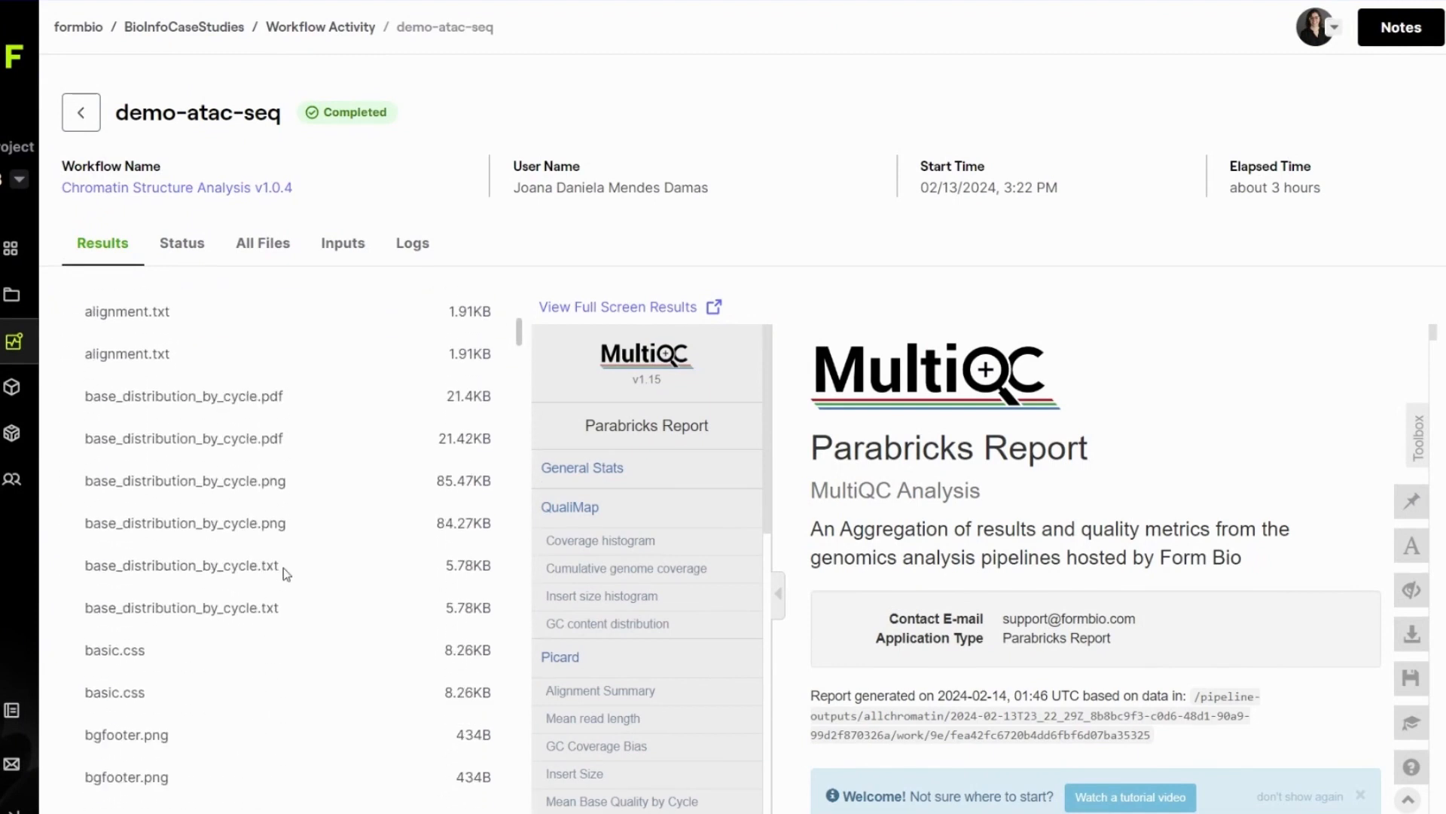
scroll(295, 574, down, 2)
scroll(298, 573, down, 6)
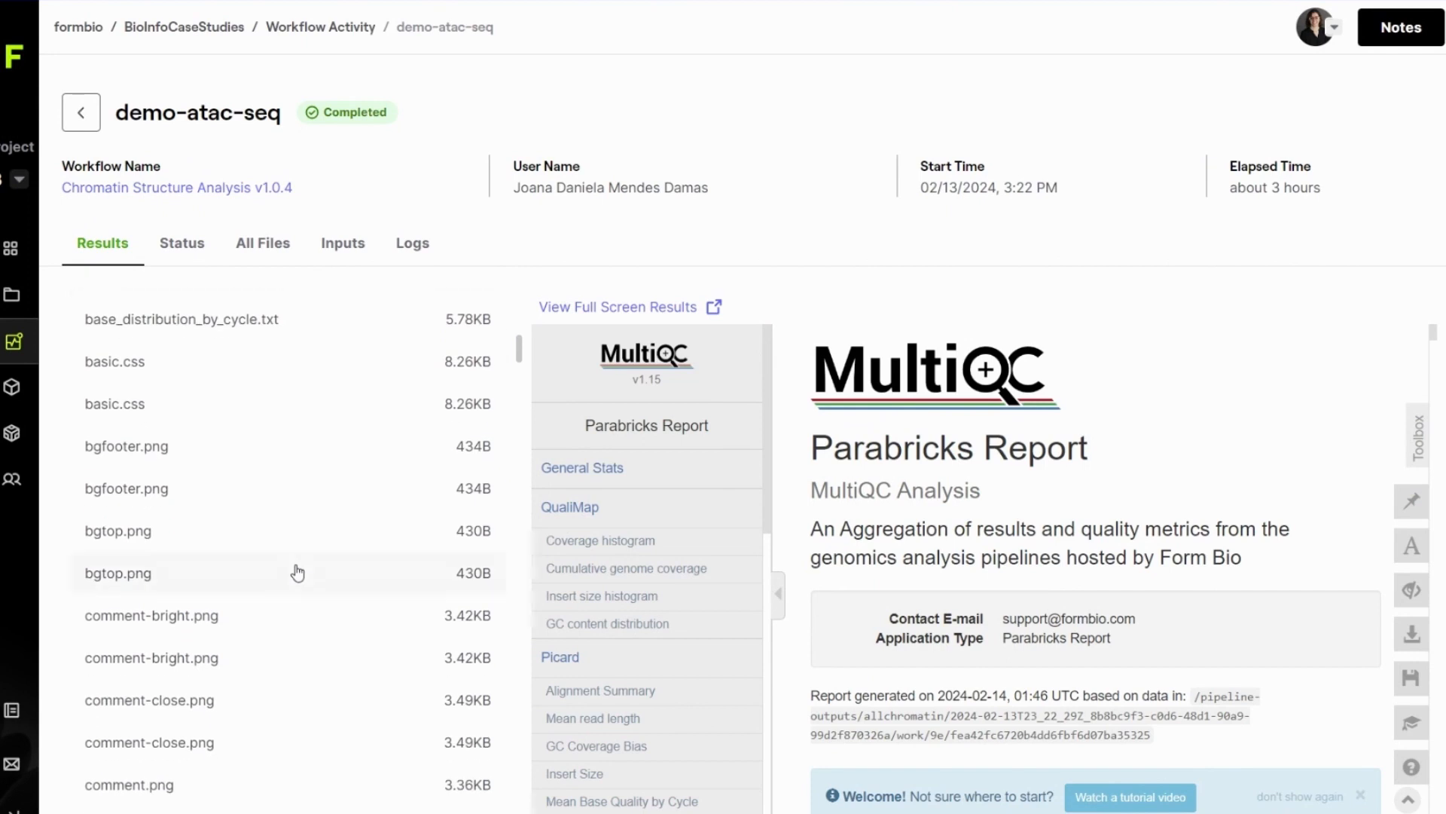
scroll(297, 573, down, 6)
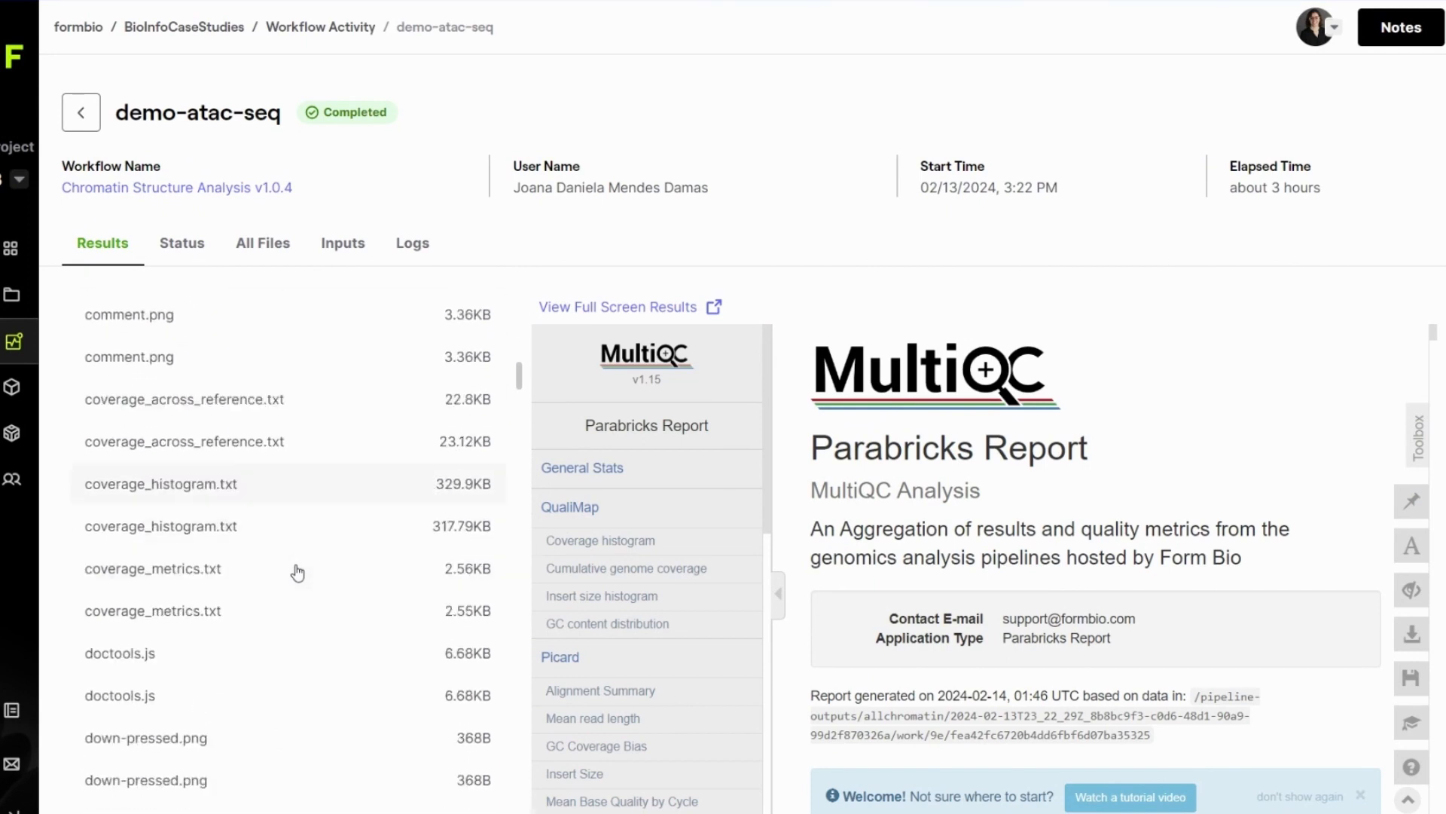
scroll(297, 574, down, 8)
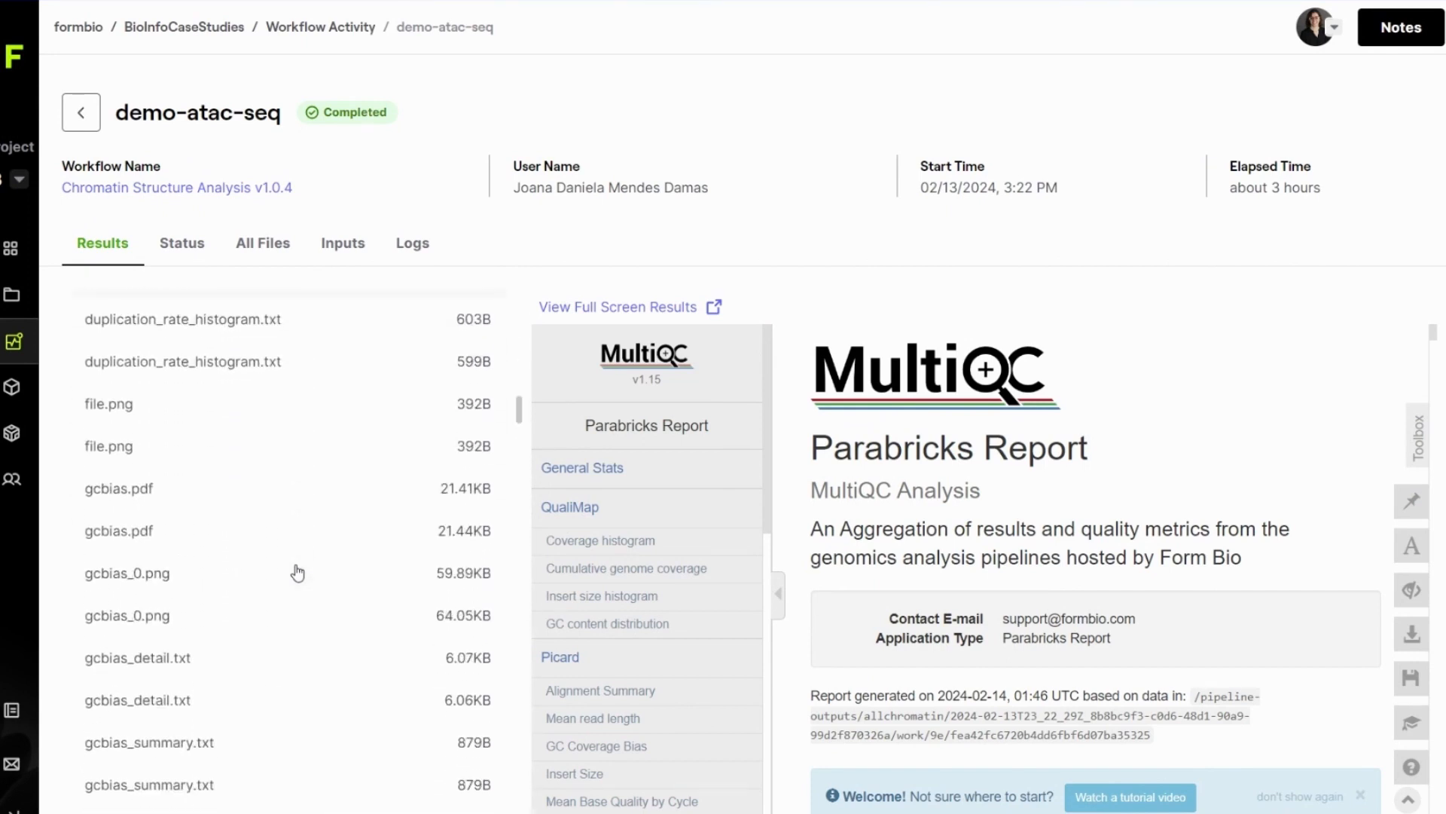
scroll(298, 572, down, 3)
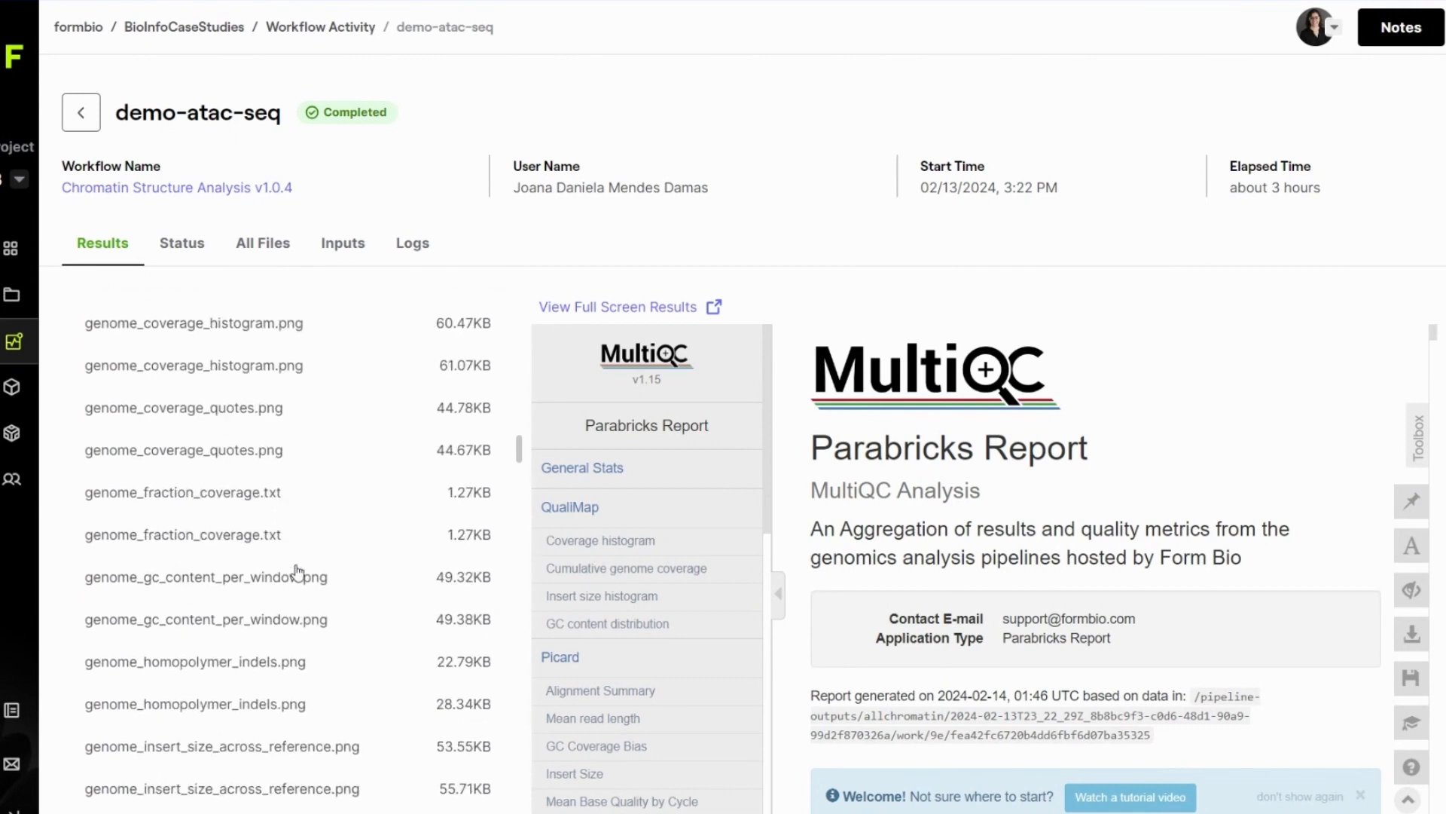
Browse all files of the run, inspect the QC_Metrics folder inside the output folder, and collapse it again
click(264, 251)
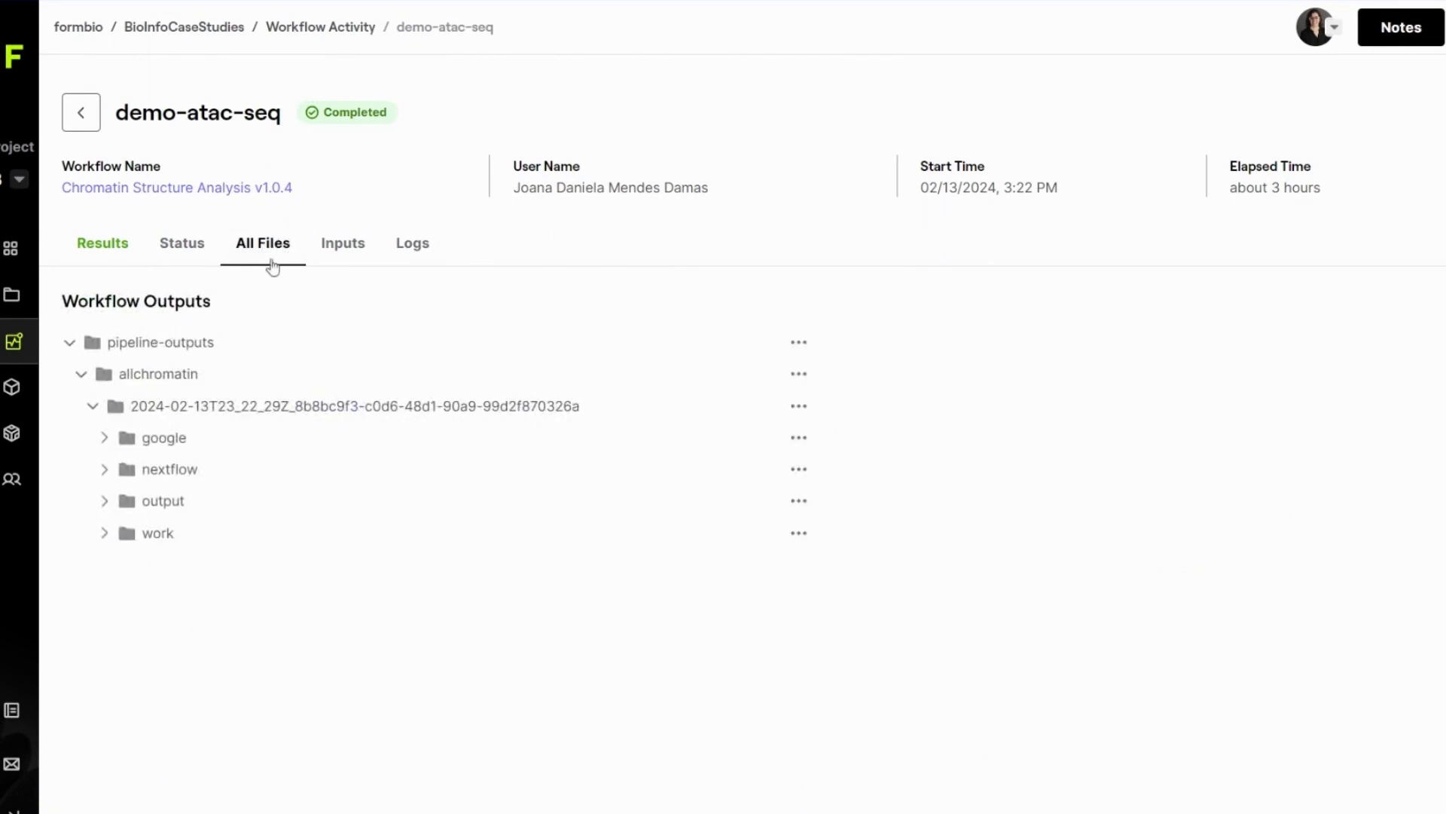
click(232, 512)
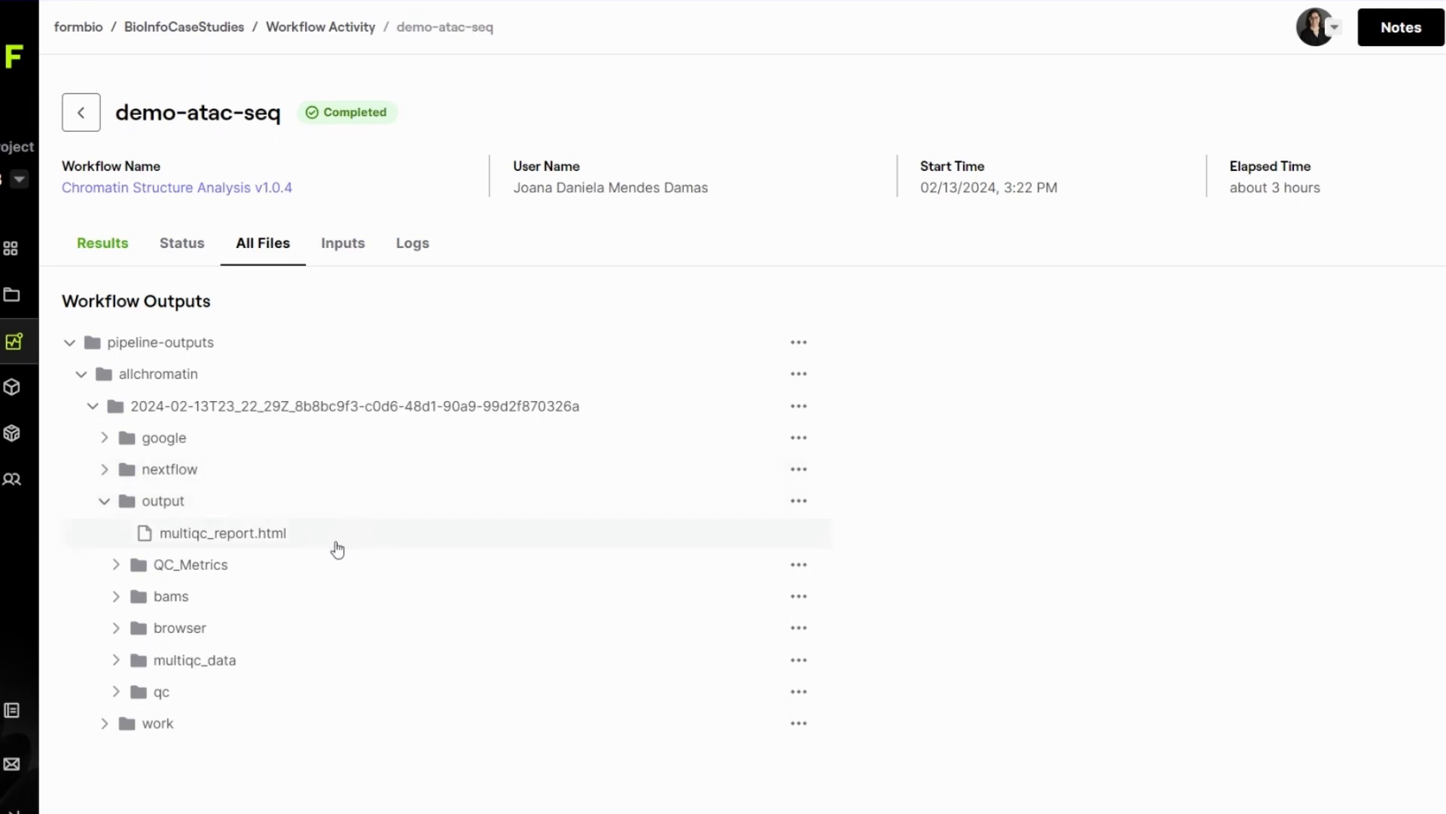
click(258, 572)
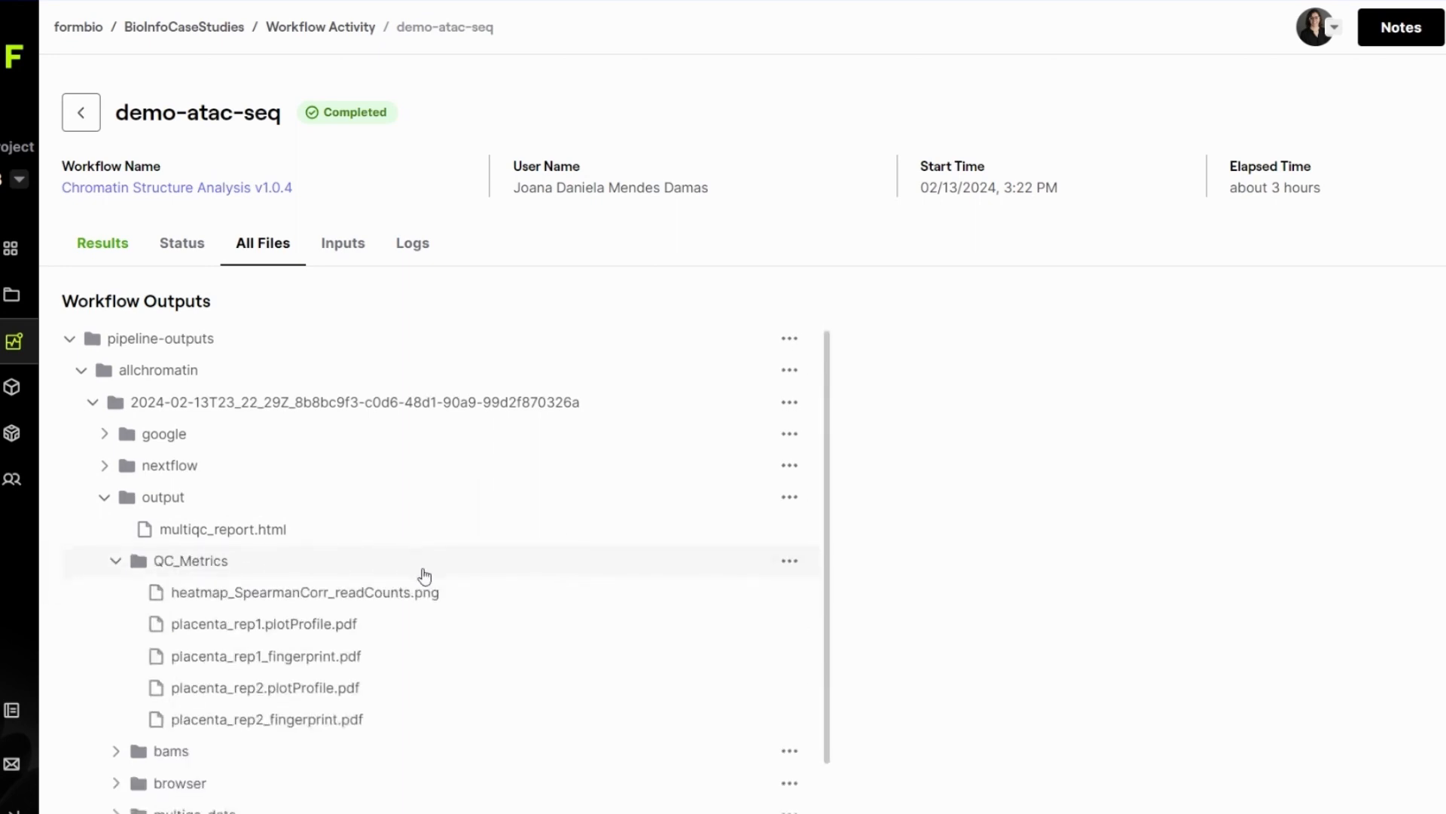
scroll(425, 576, down, 1)
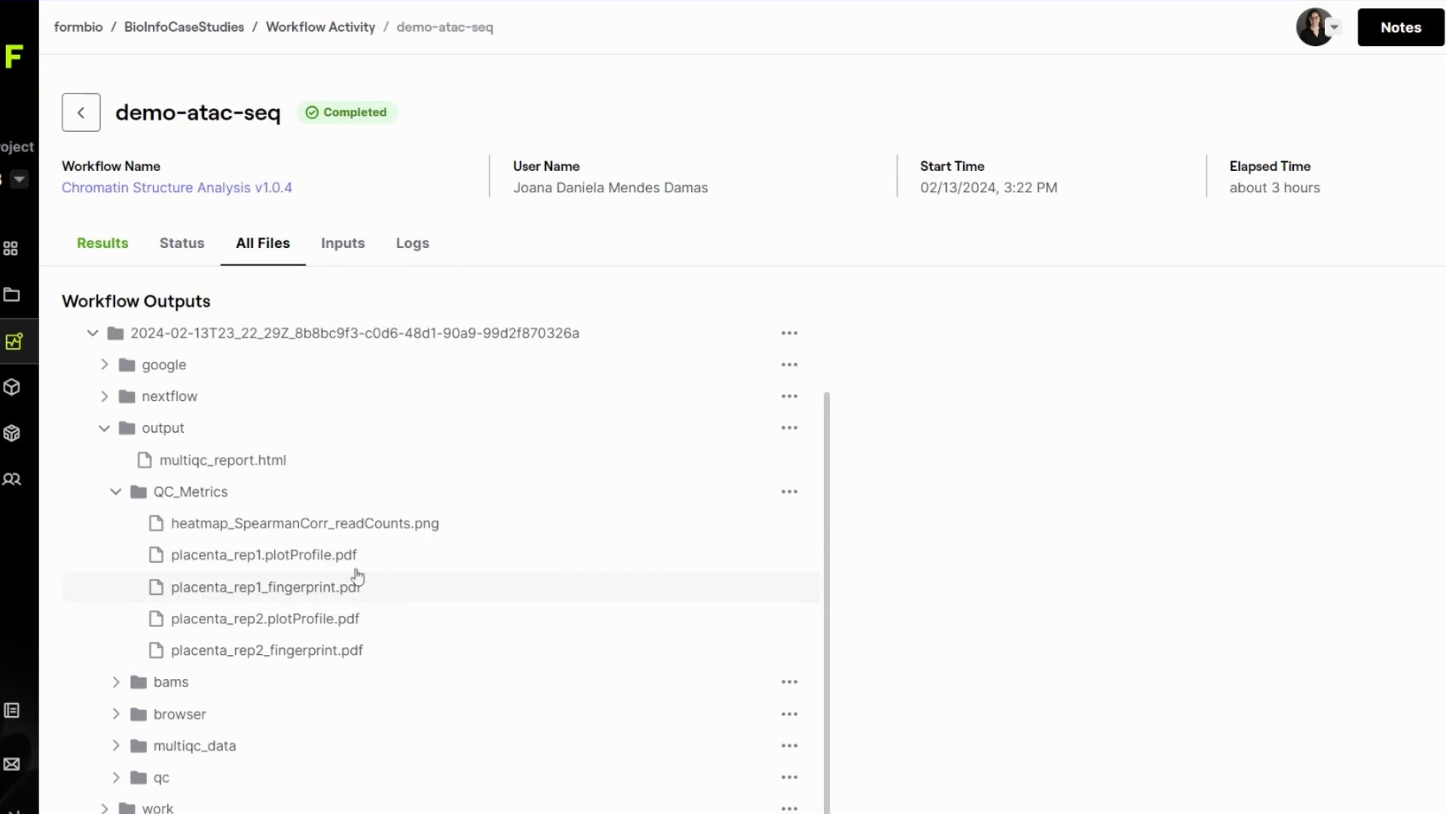
click(326, 490)
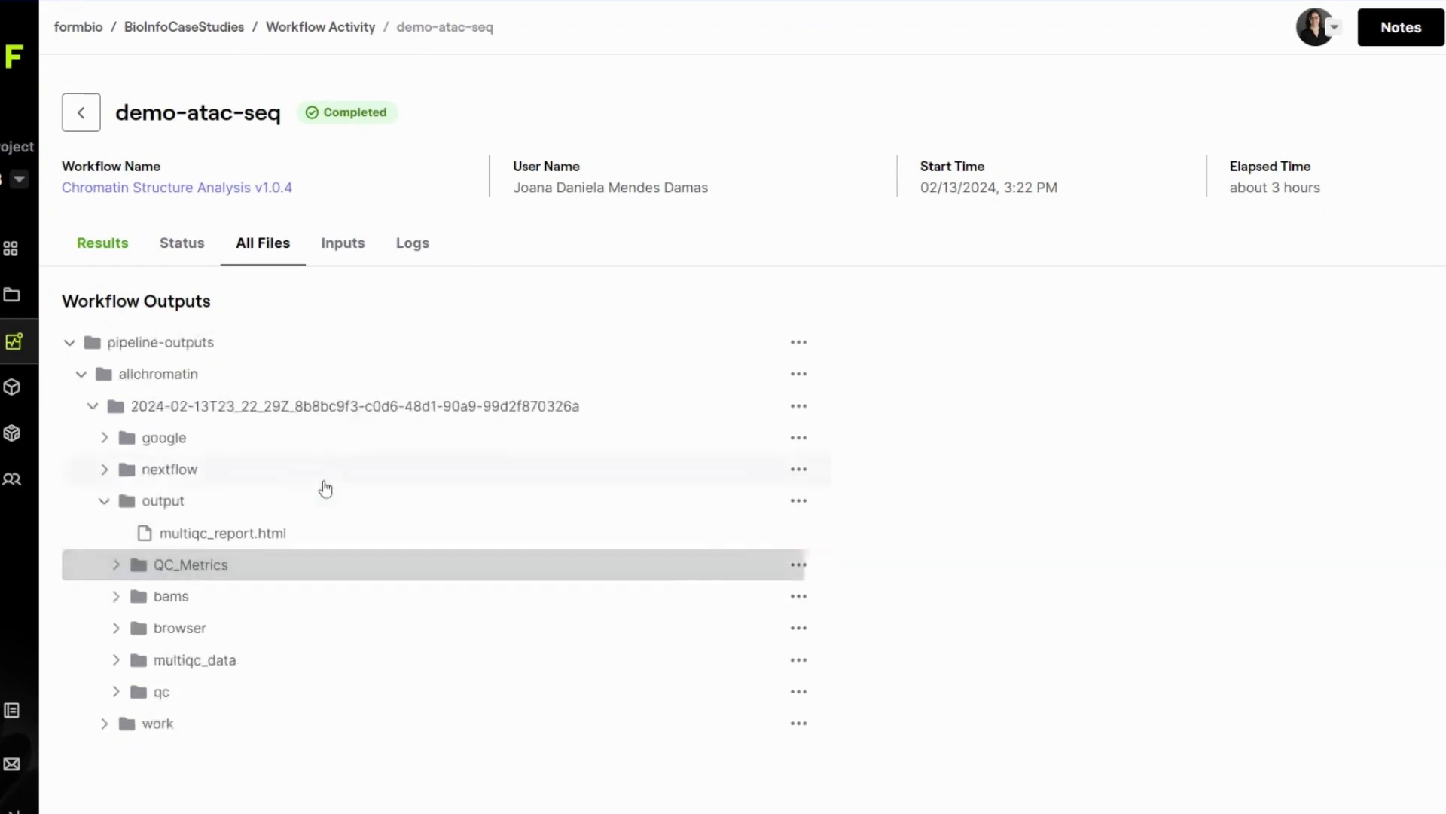
Inspect the alignment files in the bams folder, collapse it, and look through the files in the browser folder
click(287, 605)
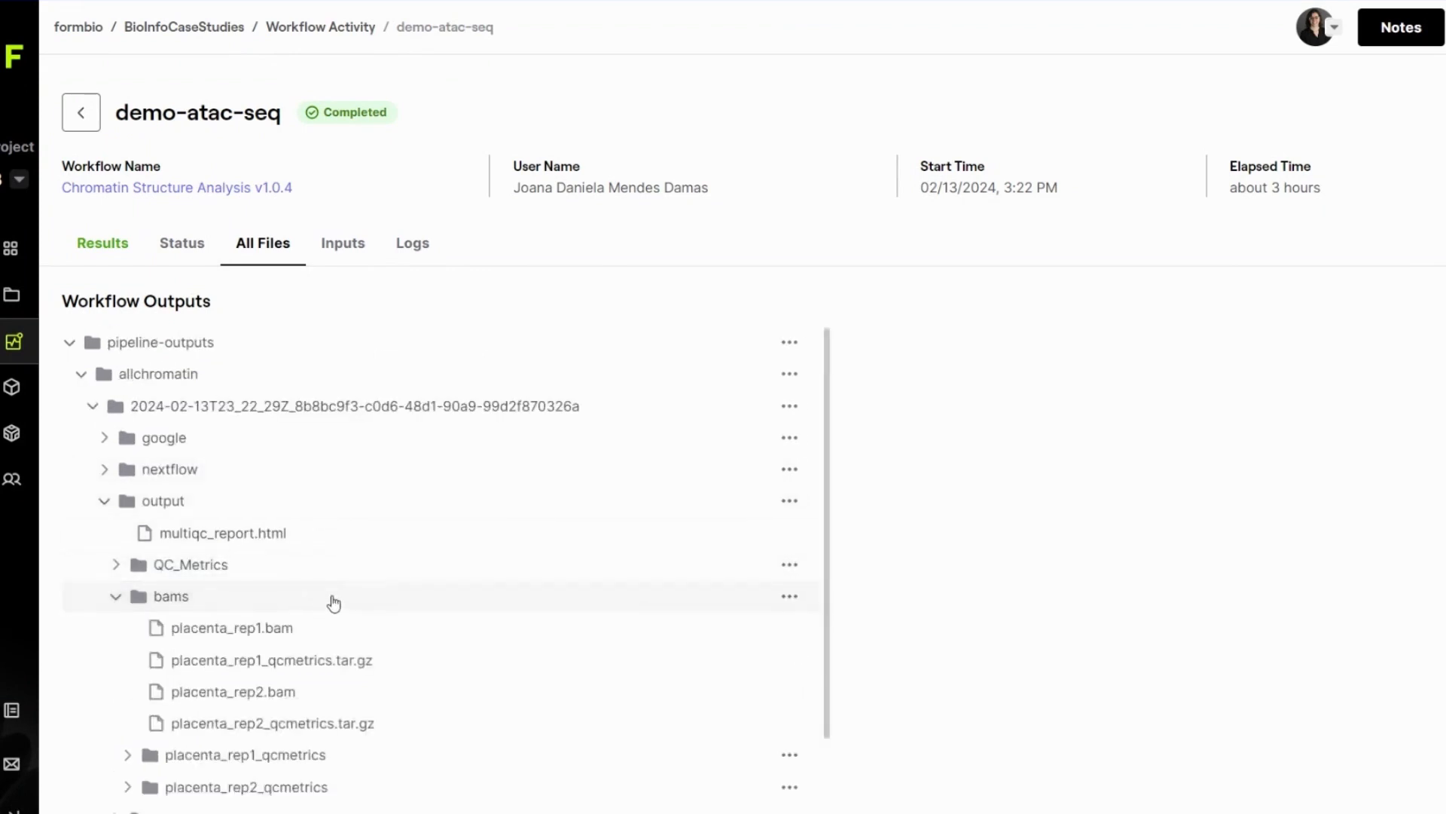
scroll(332, 600, down, 2)
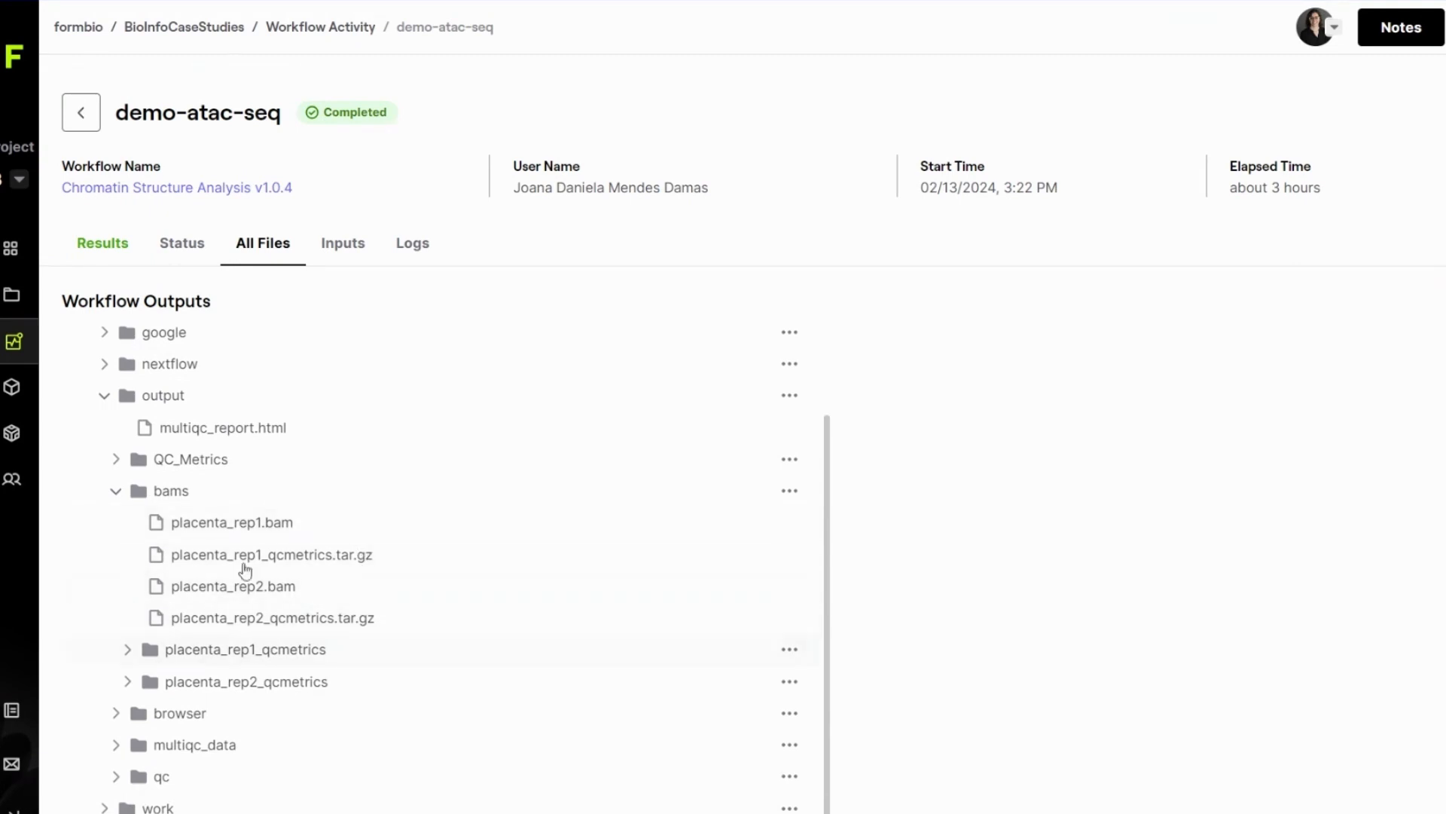
click(248, 494)
click(228, 635)
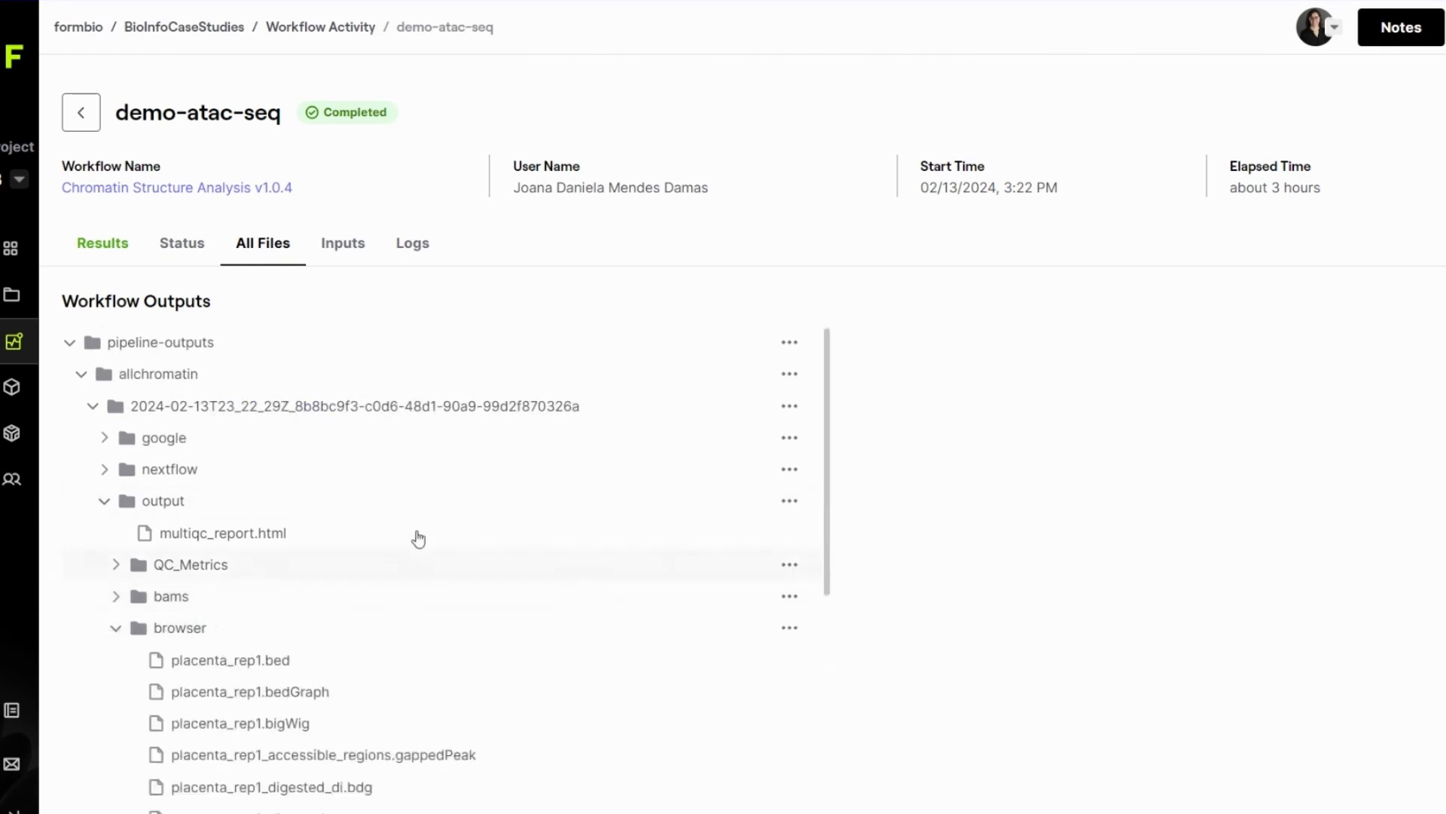
scroll(416, 539, down, 4)
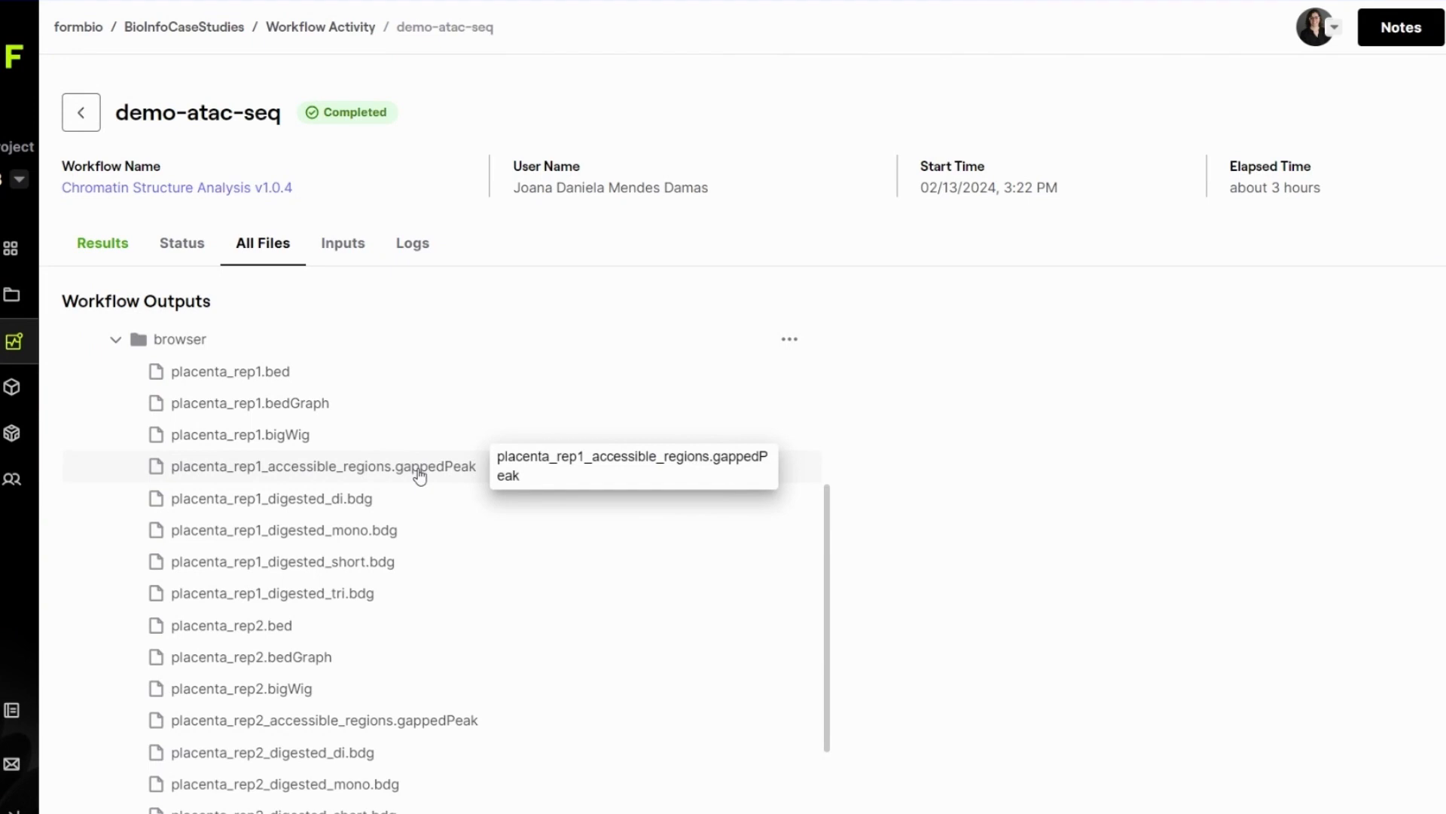
Inspect the details and available file actions of placenta_rep1.bigWig, and collapse the browser folder
click(355, 438)
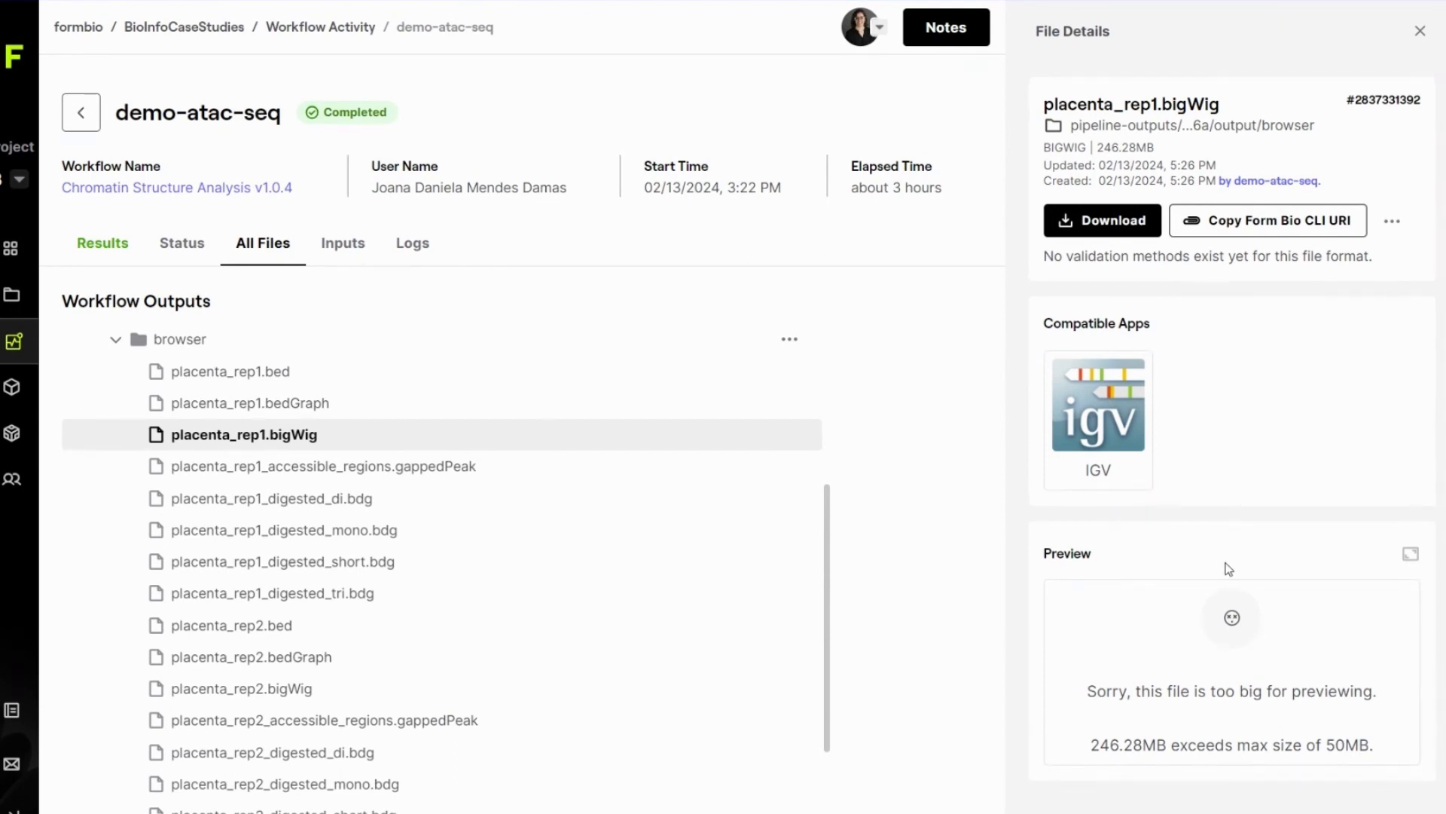
click(1137, 230)
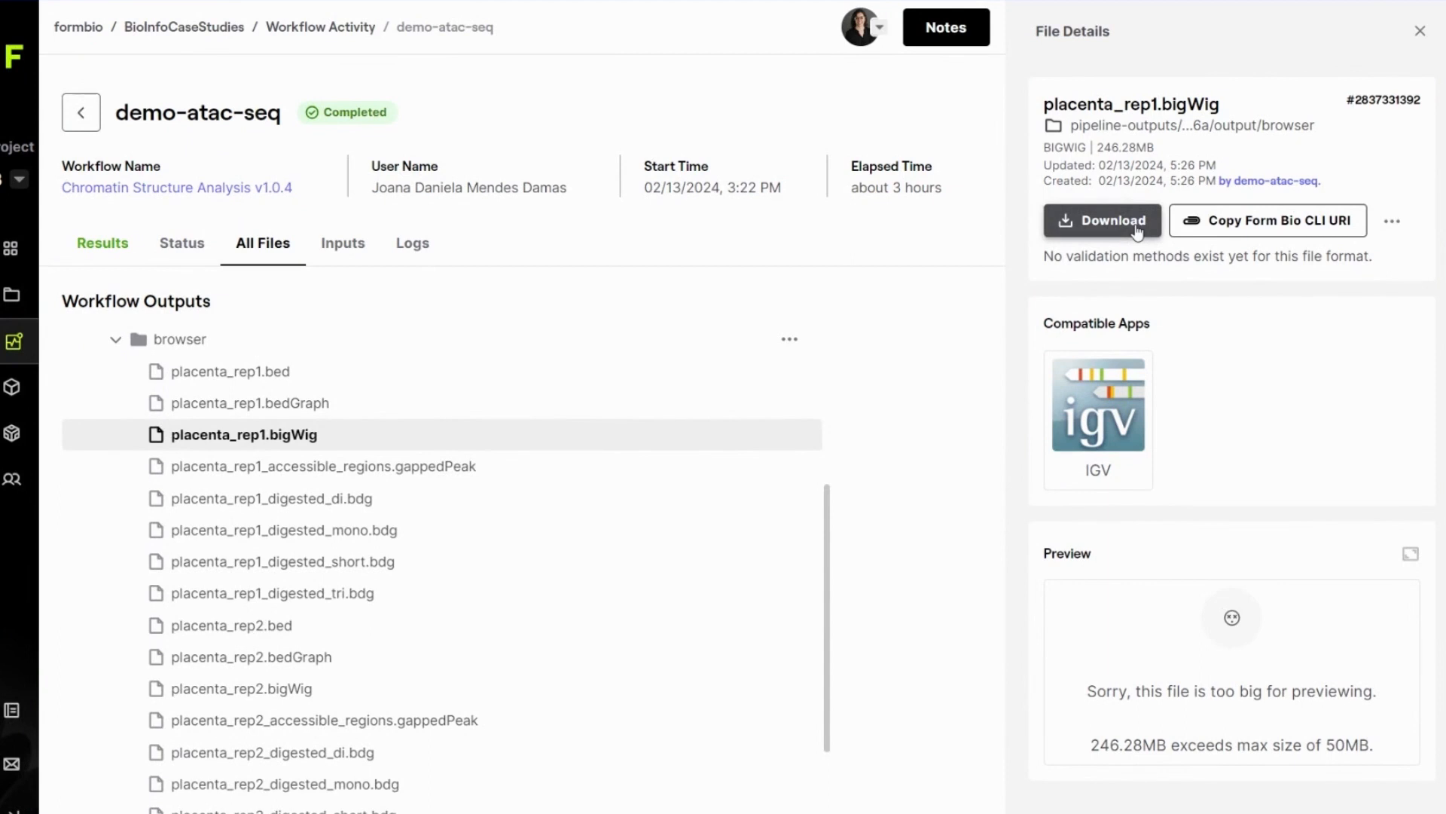
click(1392, 221)
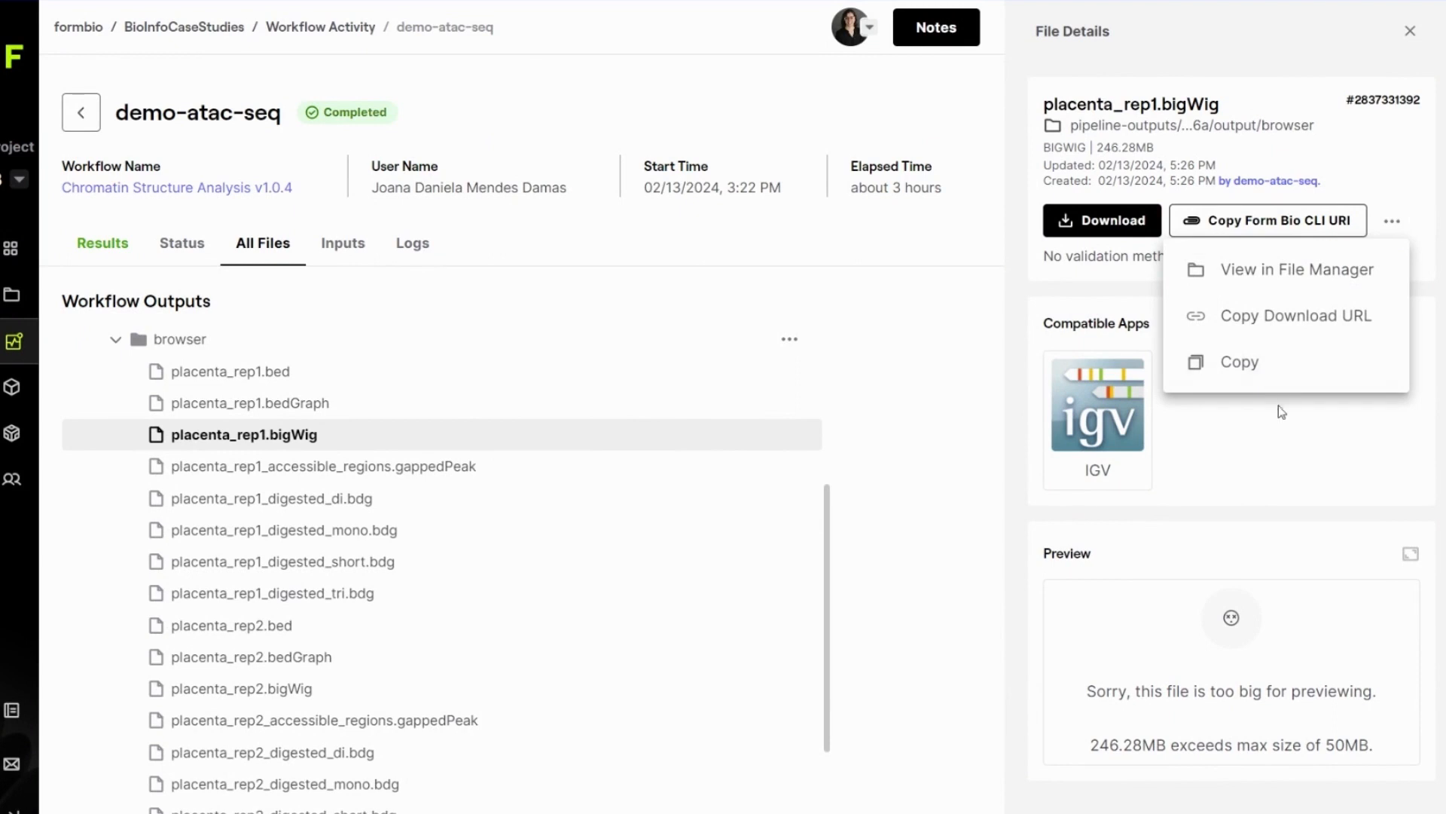
click(1276, 449)
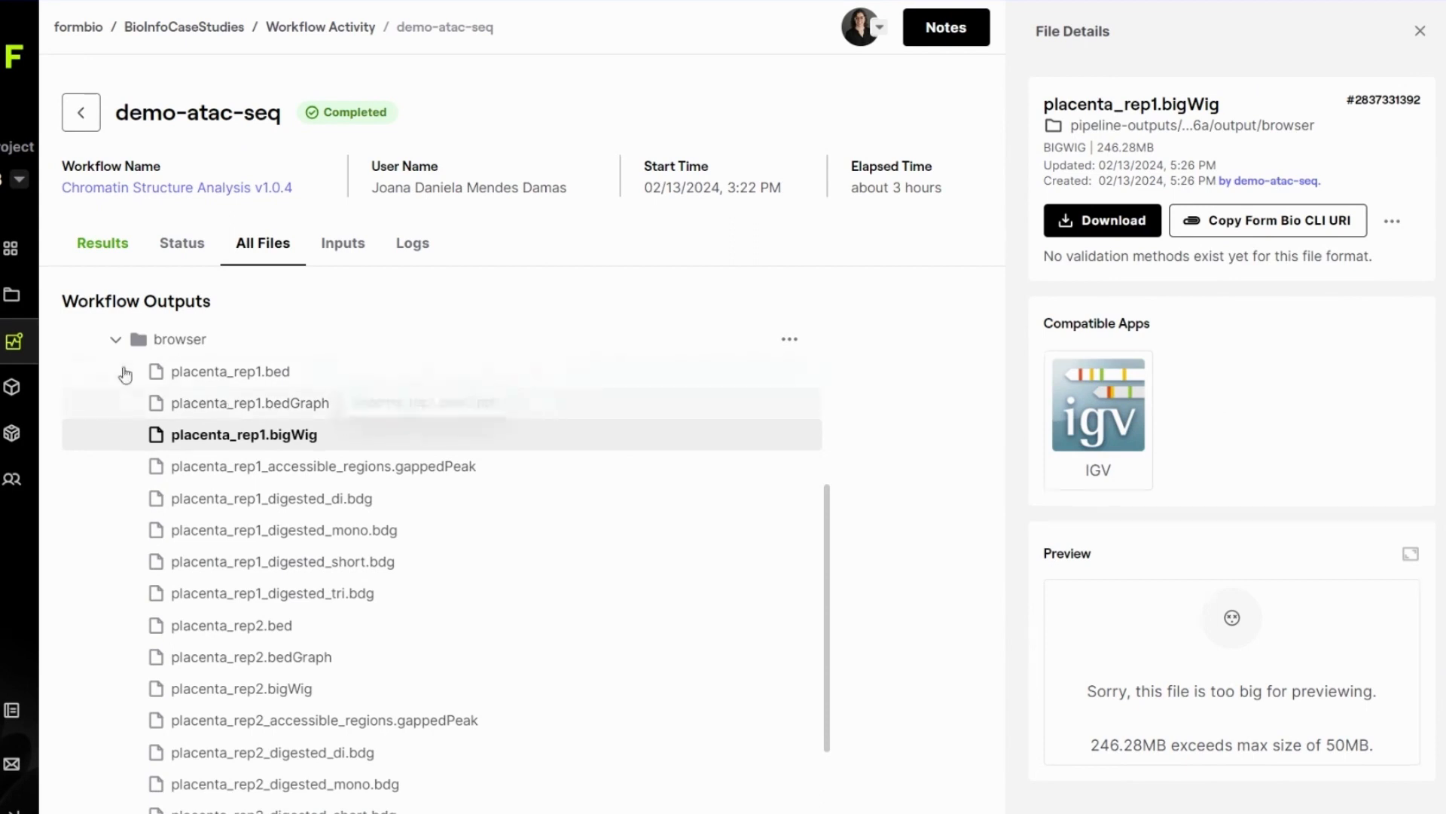
click(115, 341)
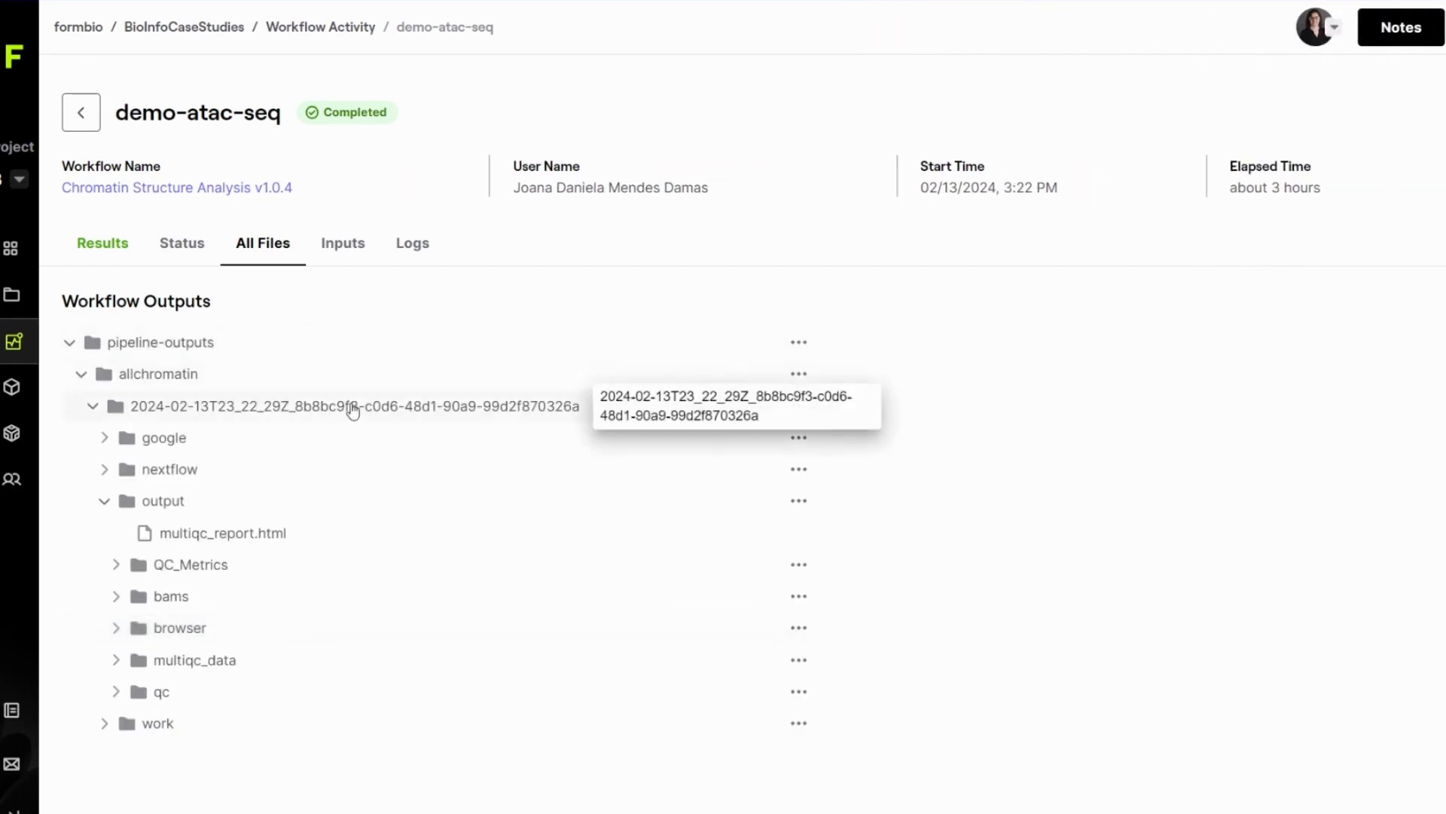
Review the status of the run's tasks and the files of the multiqc (1) task, and check the workflow run logs
click(177, 244)
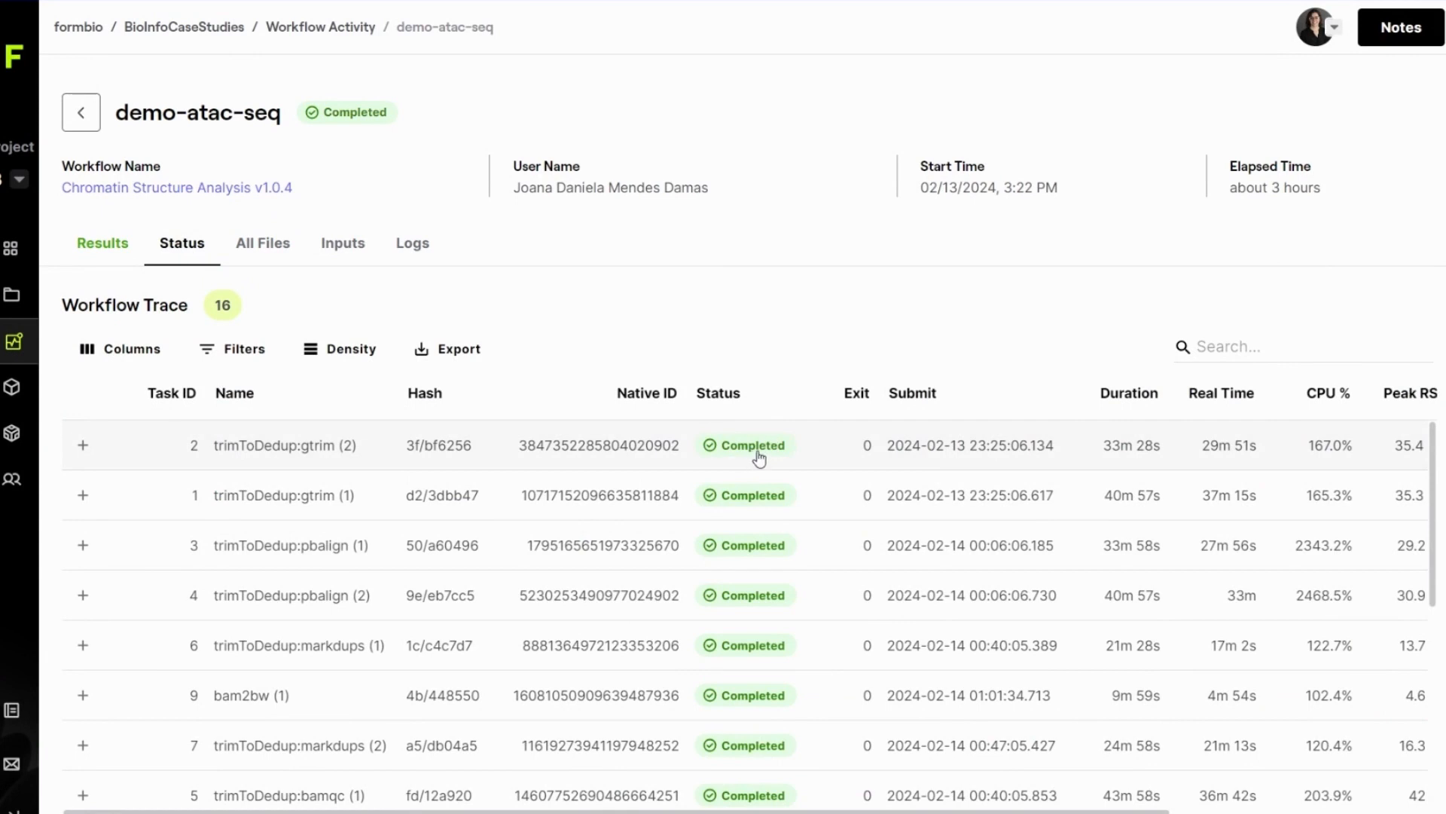
scroll(758, 458, down, 5)
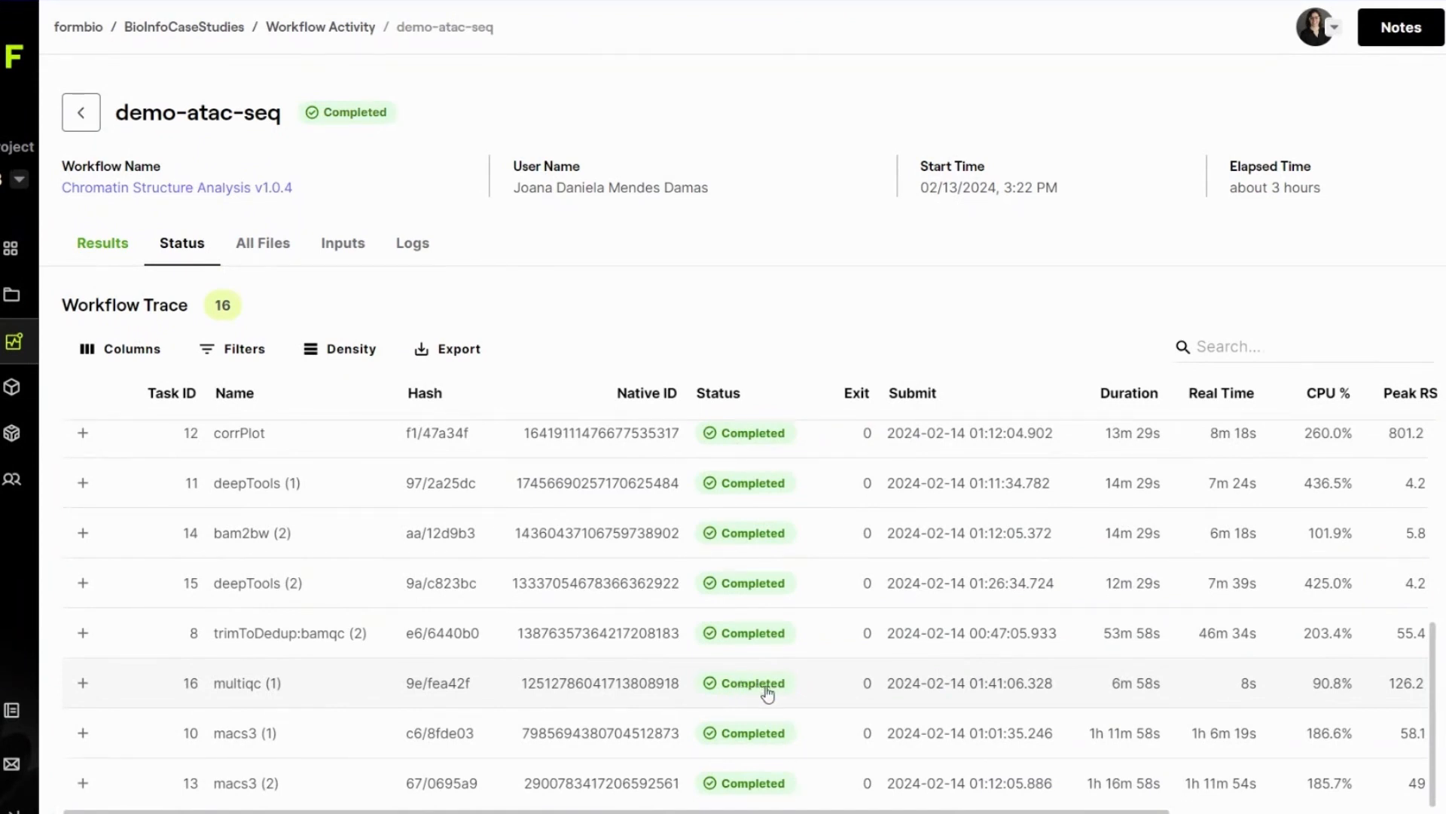
click(83, 684)
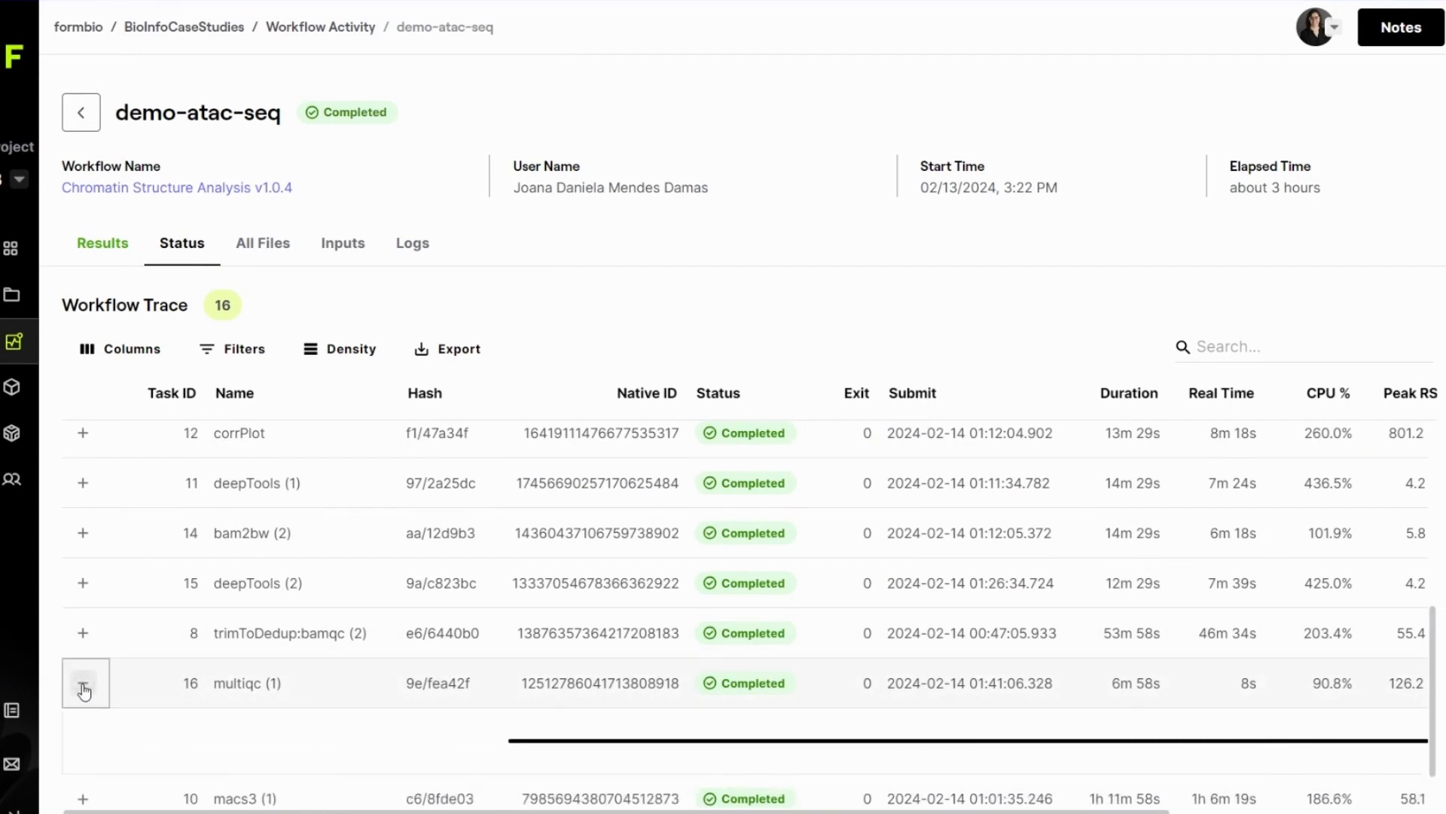
scroll(170, 616, down, 8)
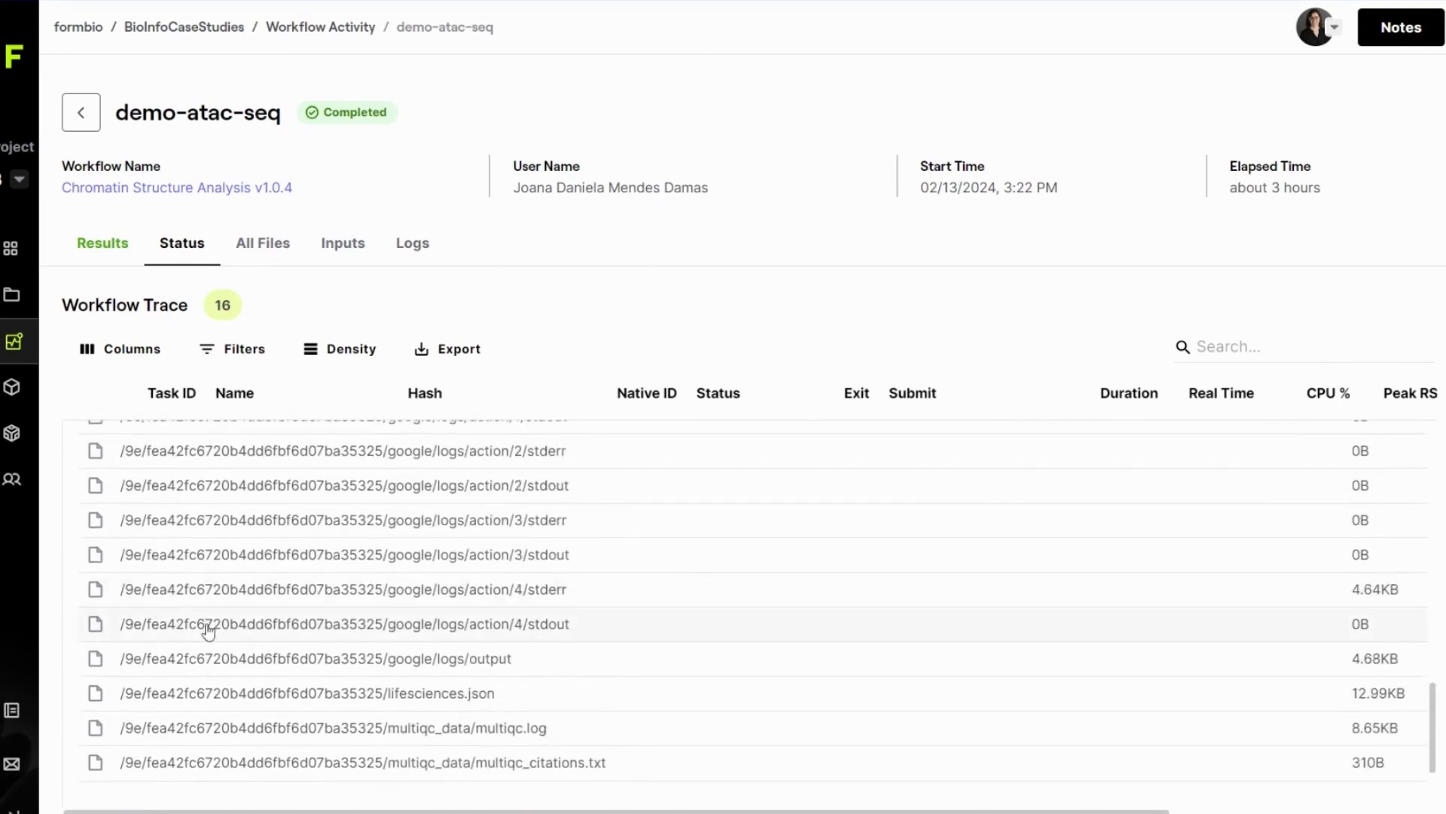
scroll(229, 643, up, 4)
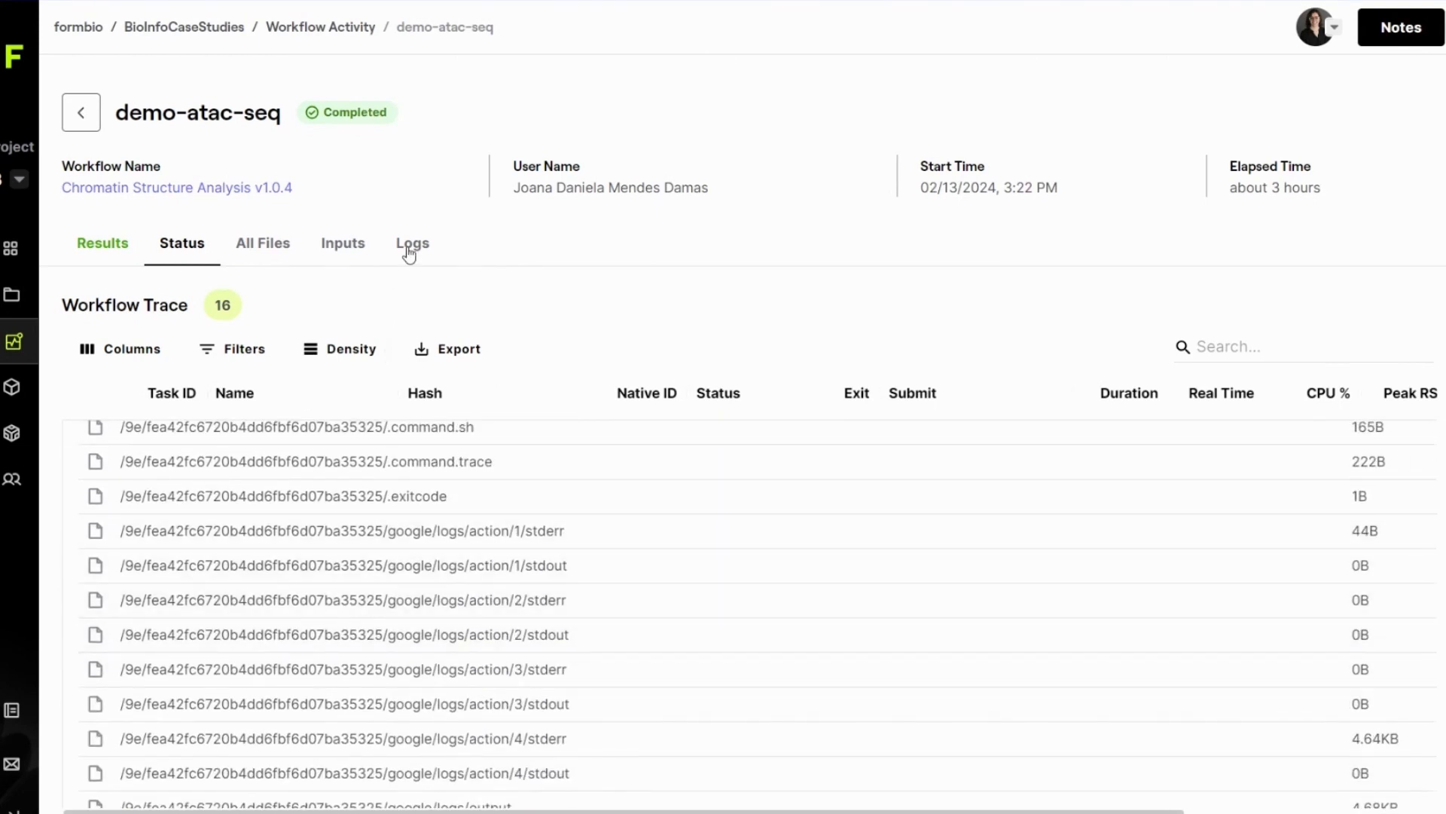
click(418, 246)
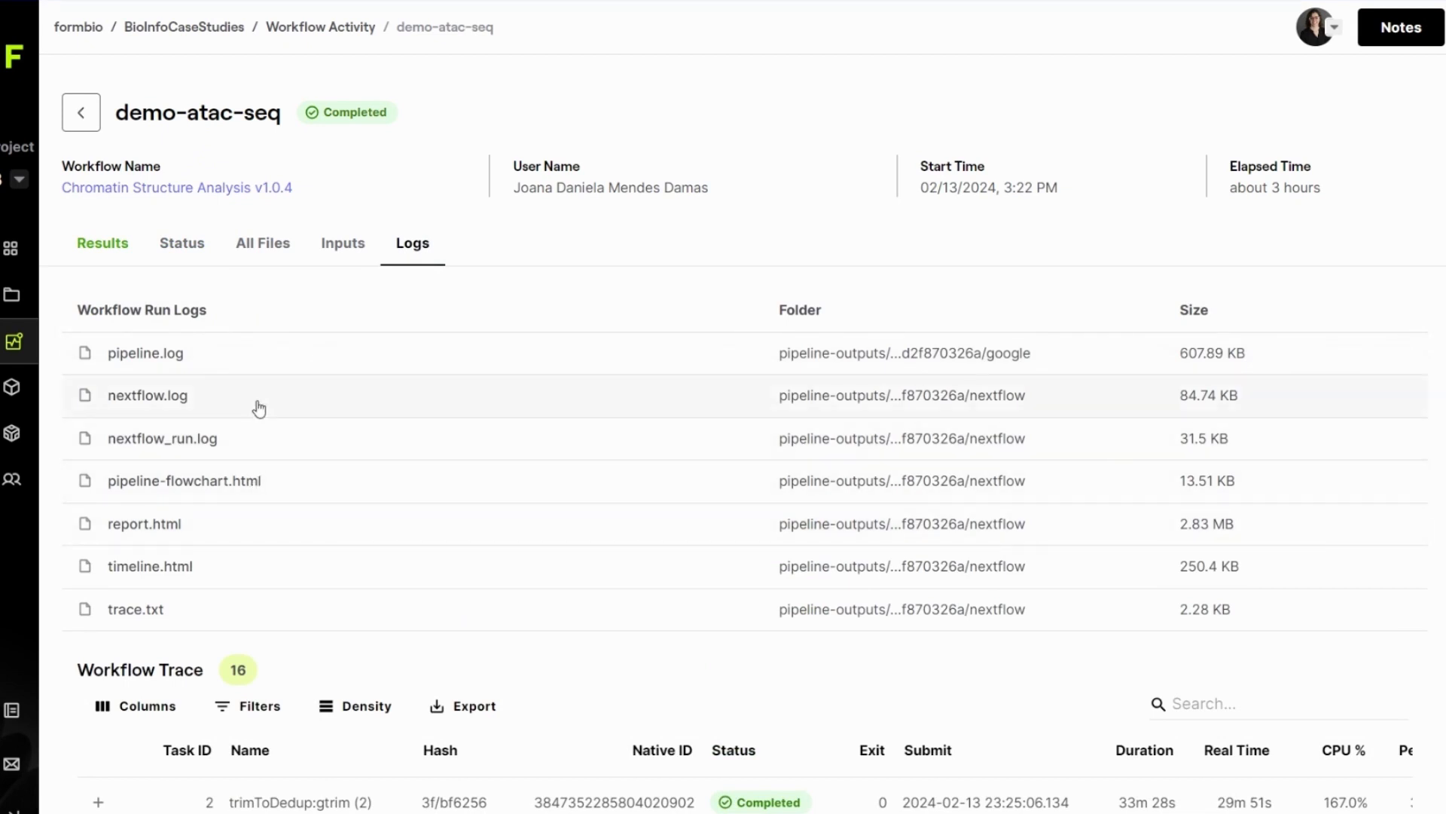
Review the full list of input parameters used for the run, and return to the listing of all its files
click(343, 249)
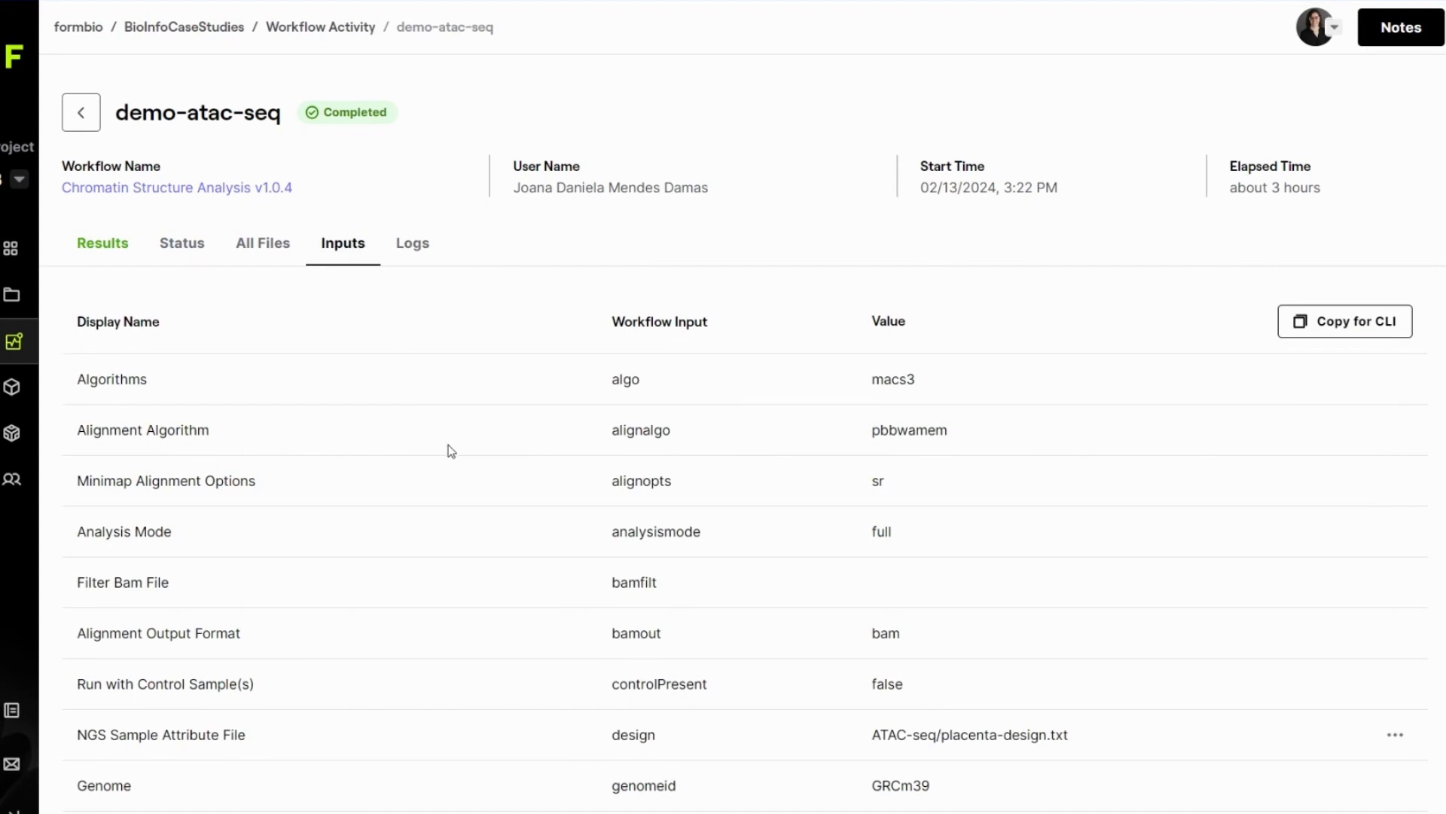
scroll(453, 474, down, 1)
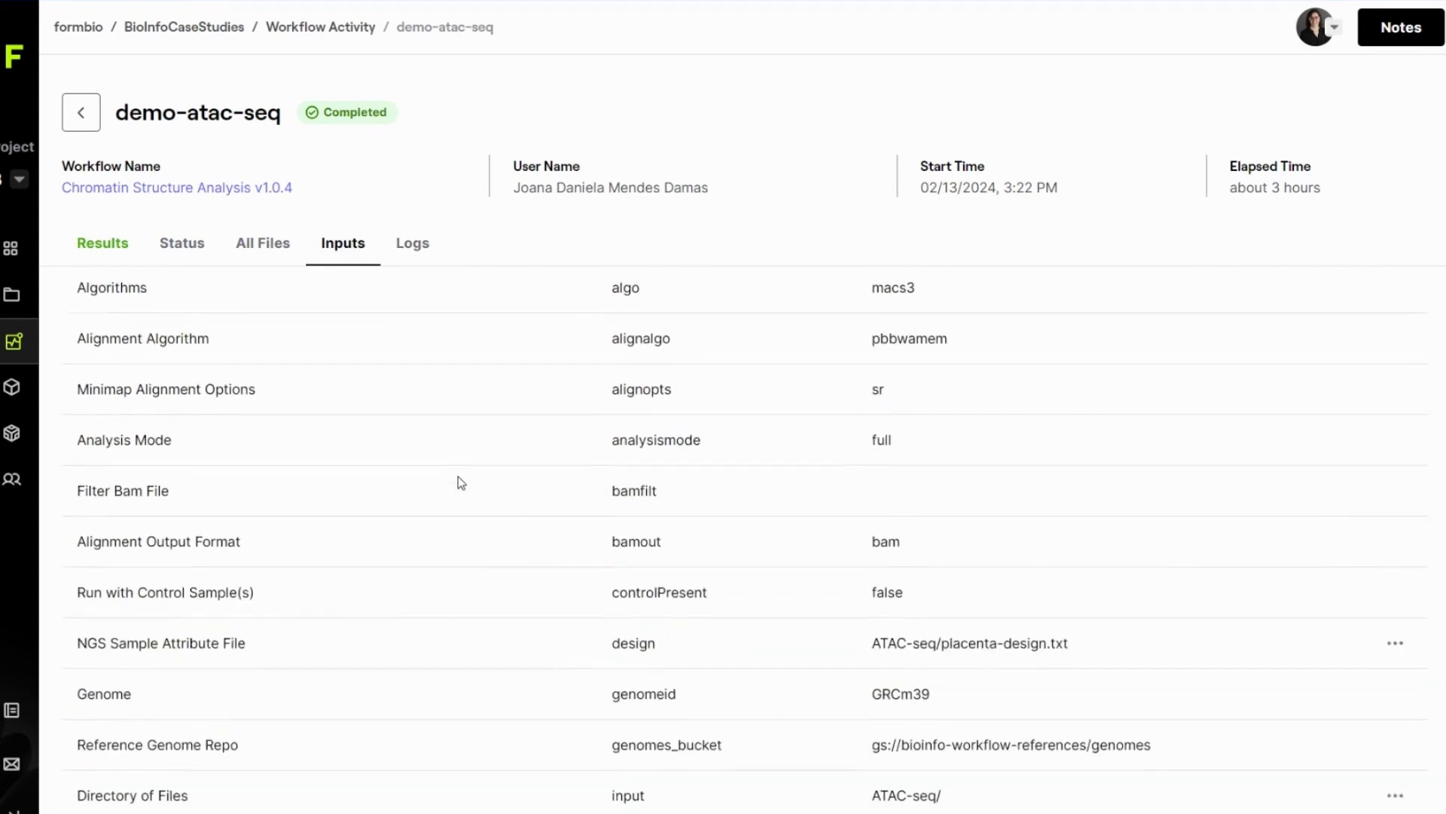
scroll(463, 484, down, 5)
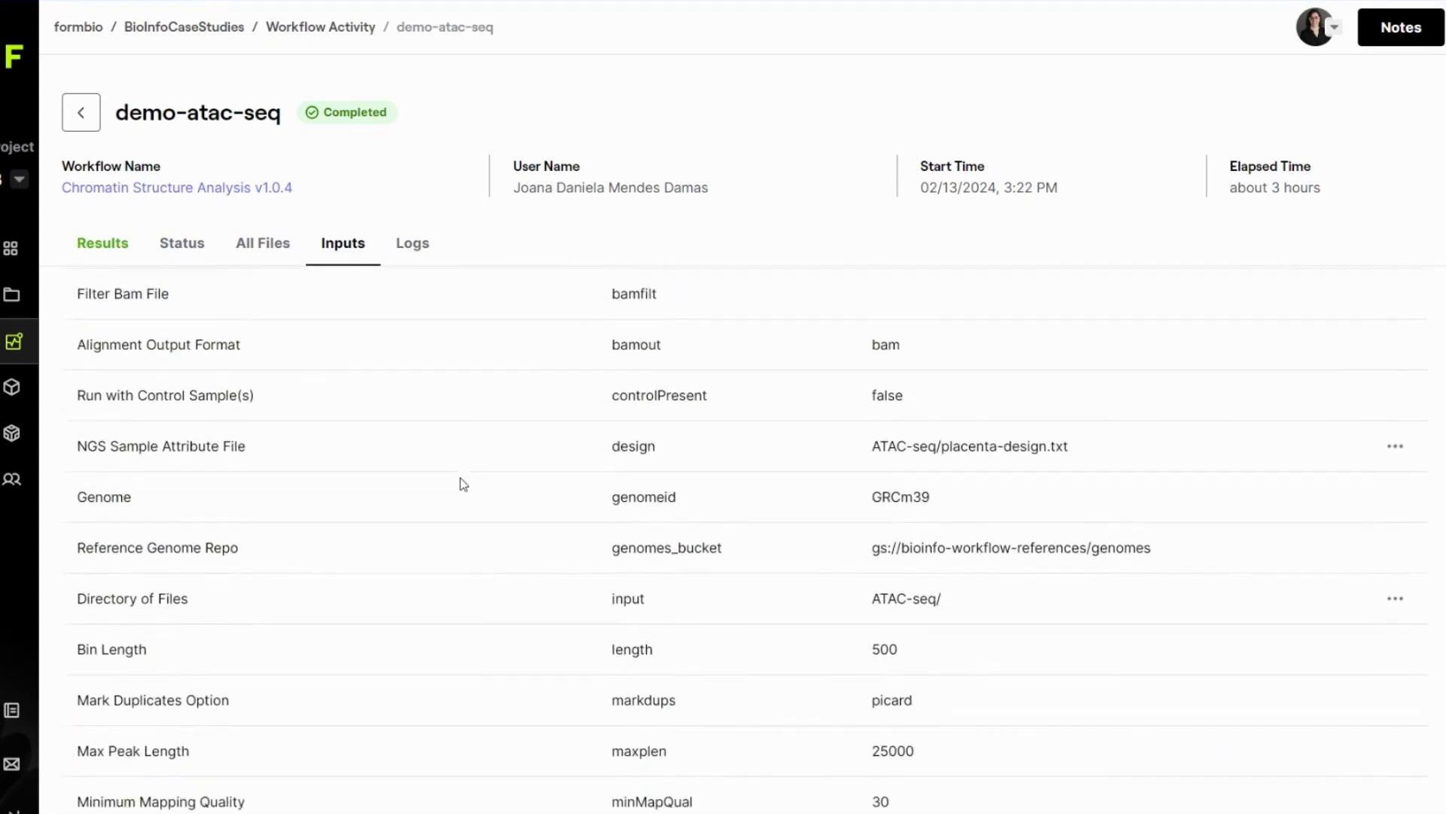
scroll(465, 483, down, 2)
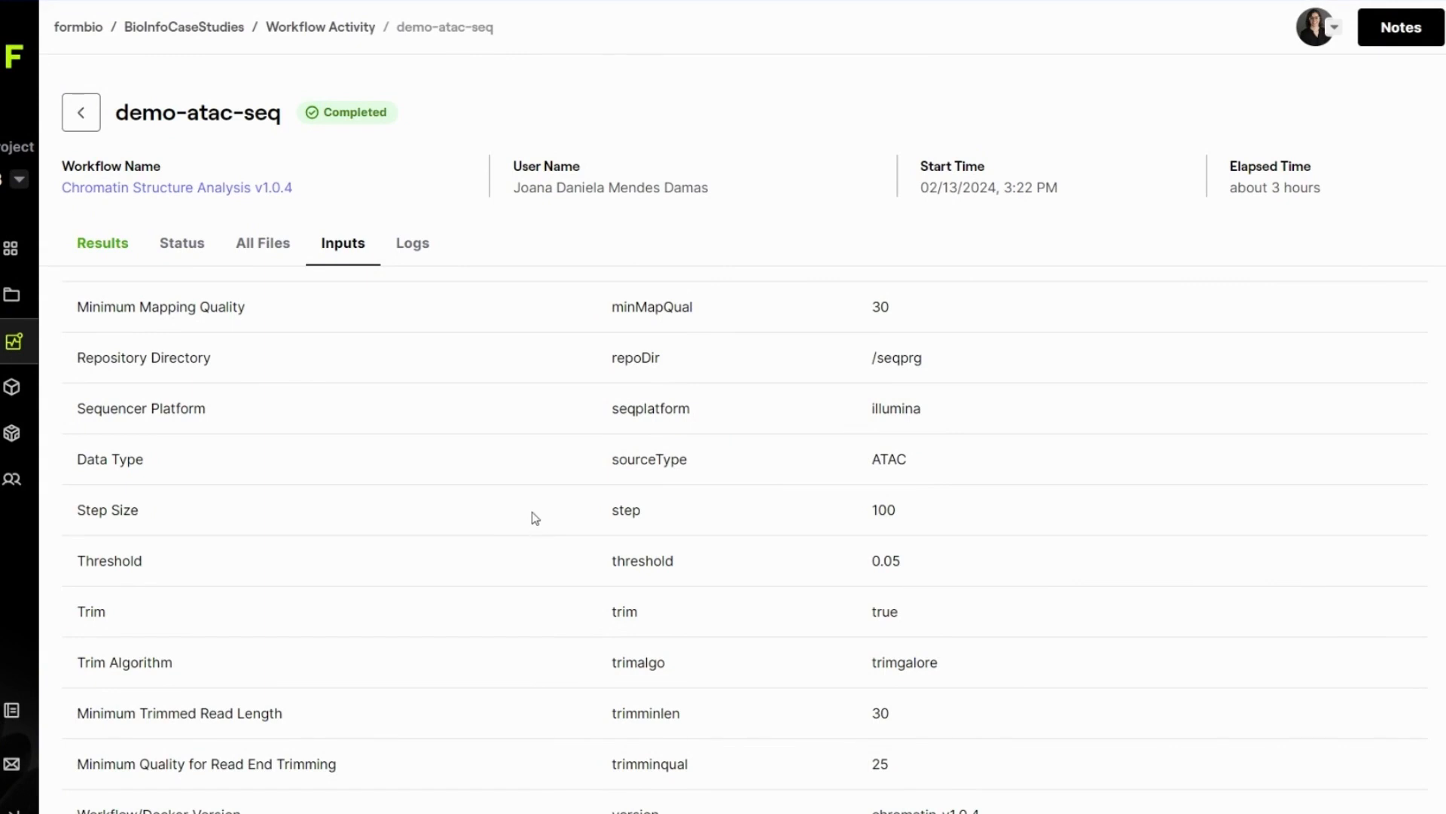
scroll(533, 518, up, 4)
scroll(533, 516, up, 4)
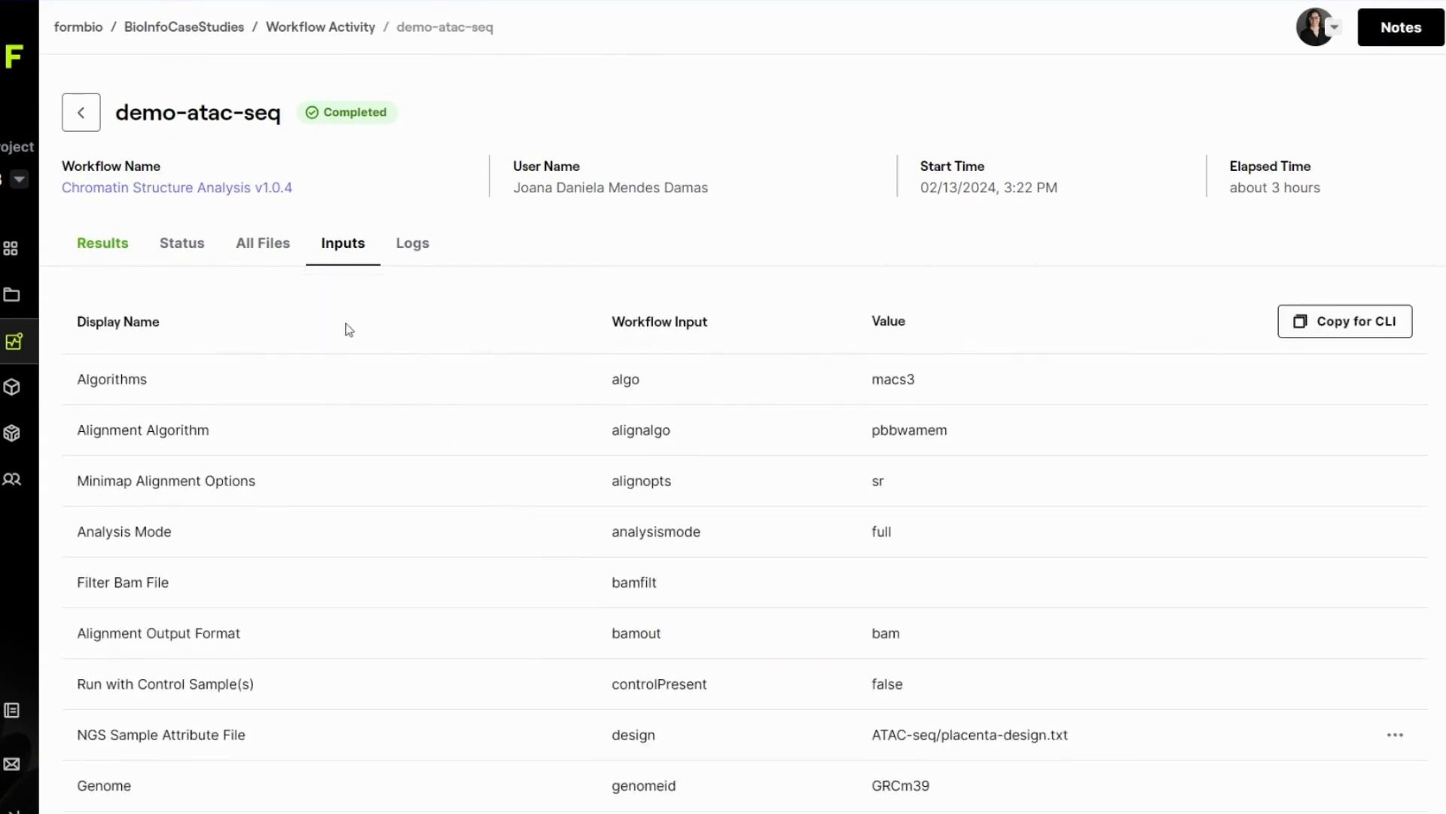
click(265, 252)
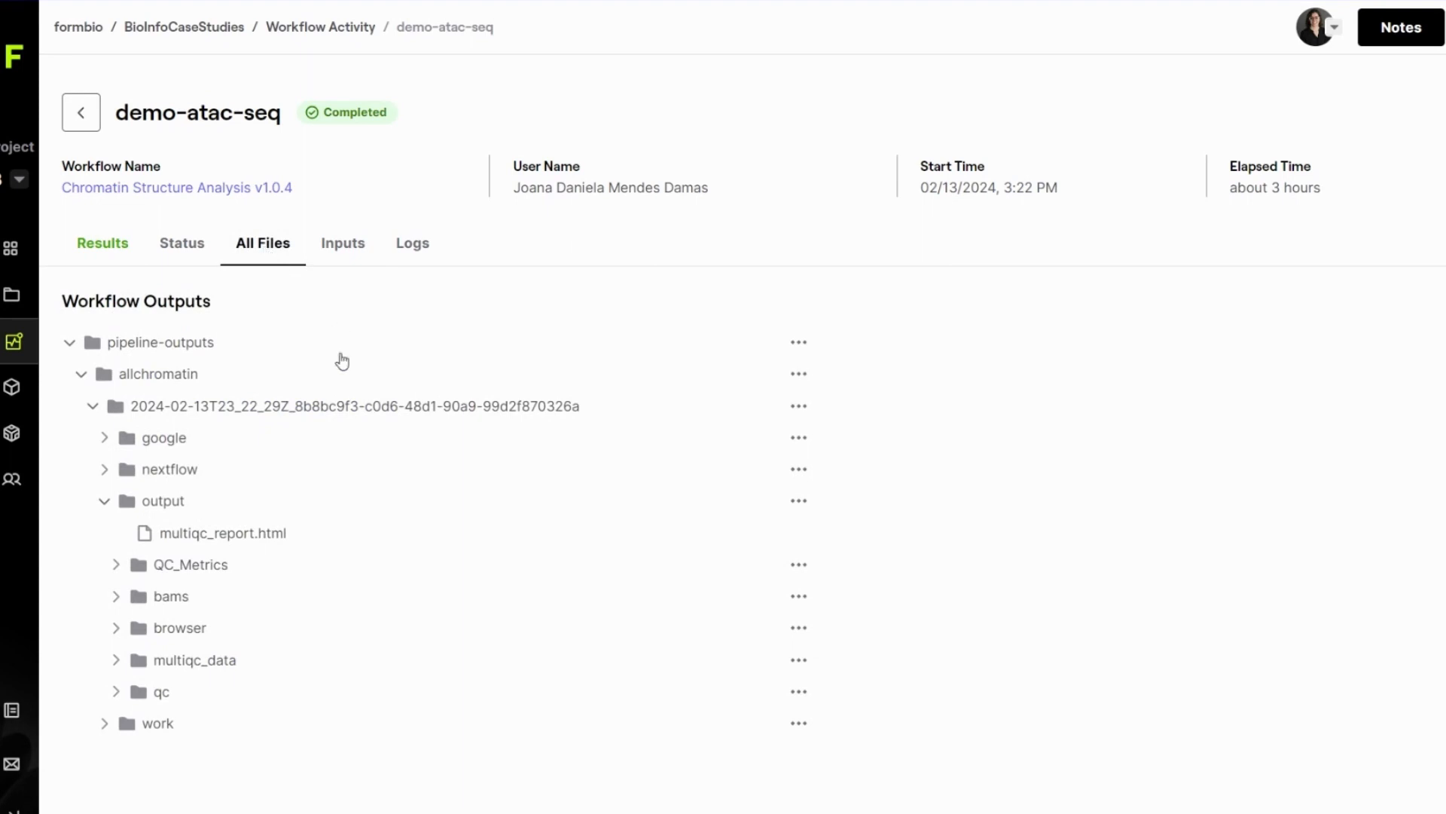